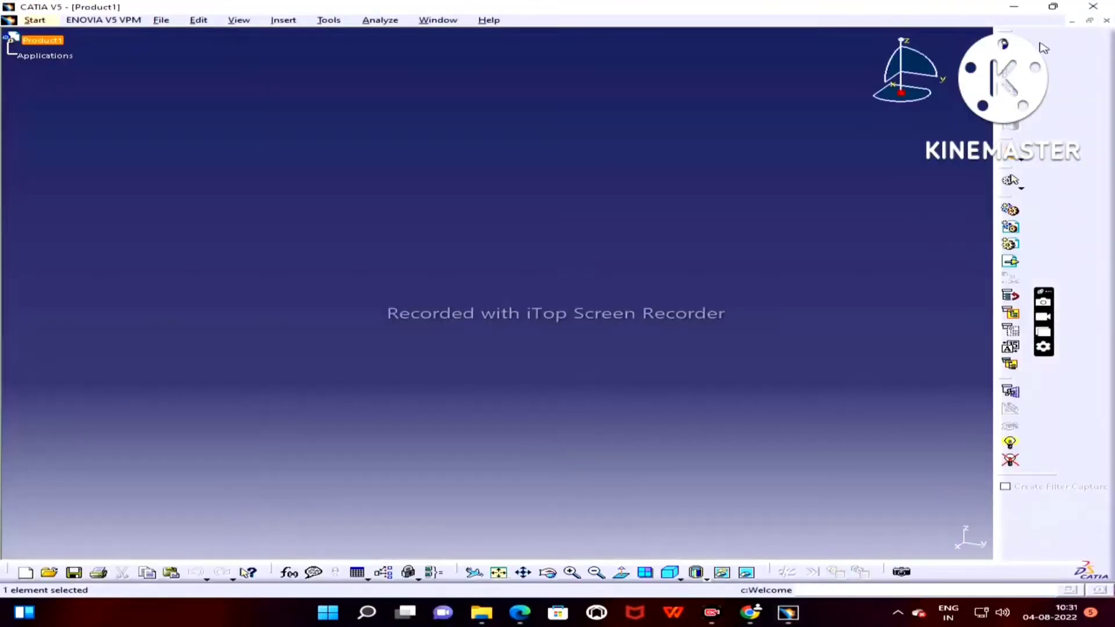
Create a blank A0 ISO drawing in the Drafting workbench and show the lab manual PDF
click(33, 20)
mouse_move(85, 49)
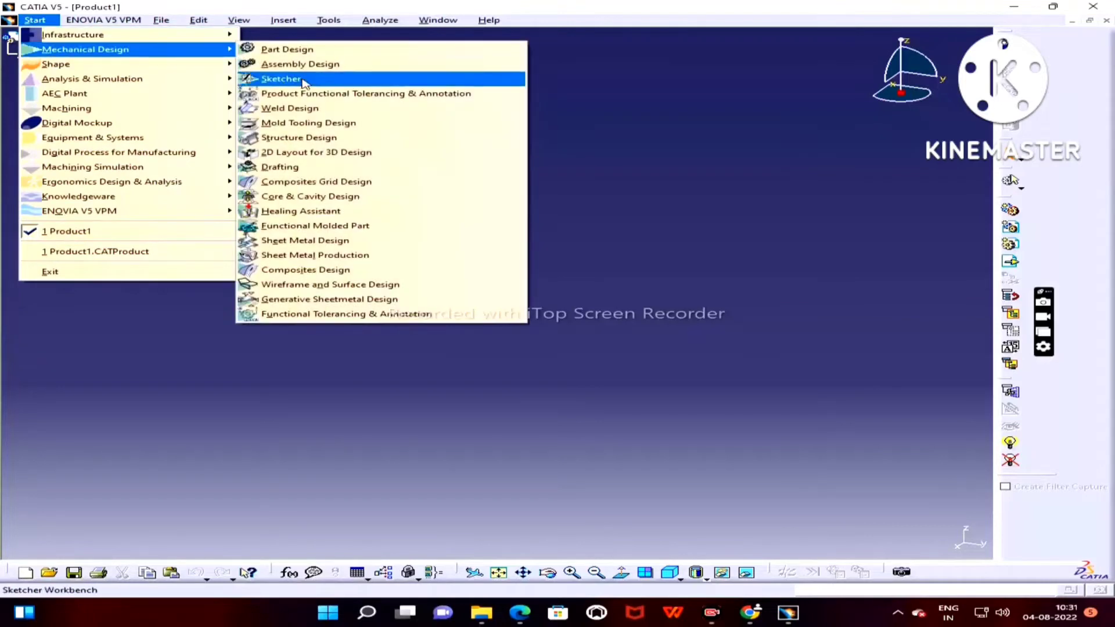
click(310, 167)
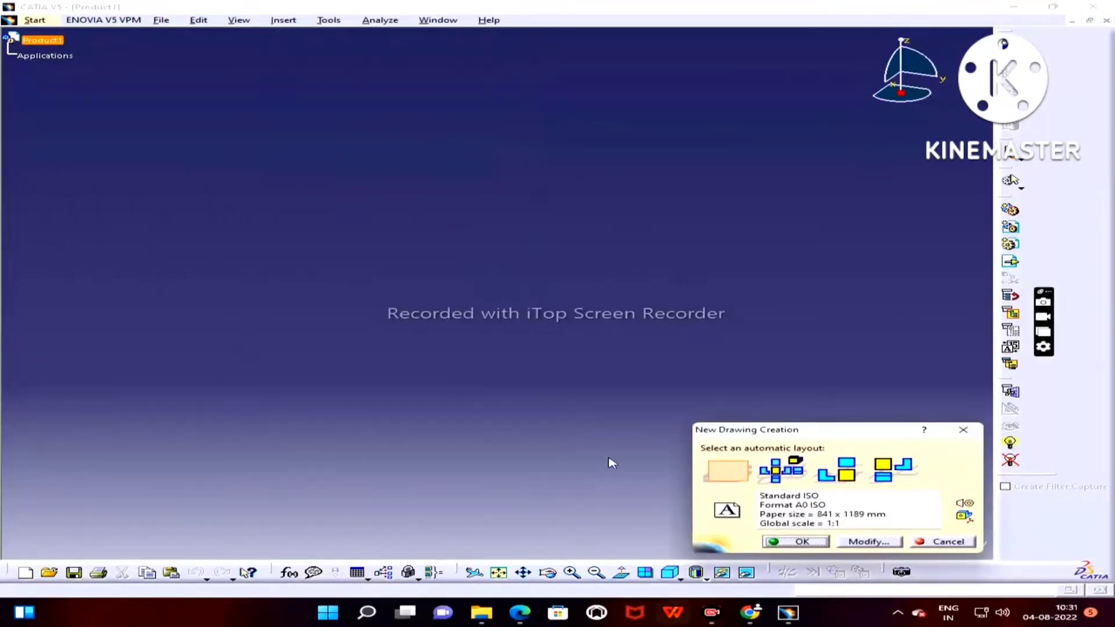
click(803, 543)
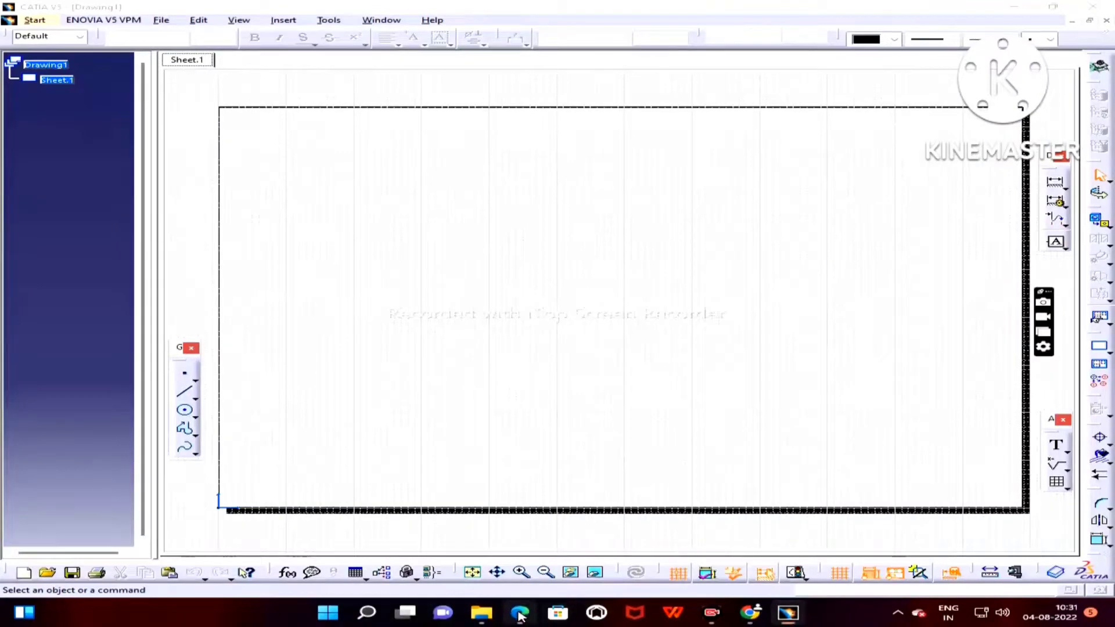
click(519, 613)
Scroll the manual to page 17 and zoom in on the A4 border and title-block problem
scroll(663, 401, down, 1)
scroll(663, 406, down, 10)
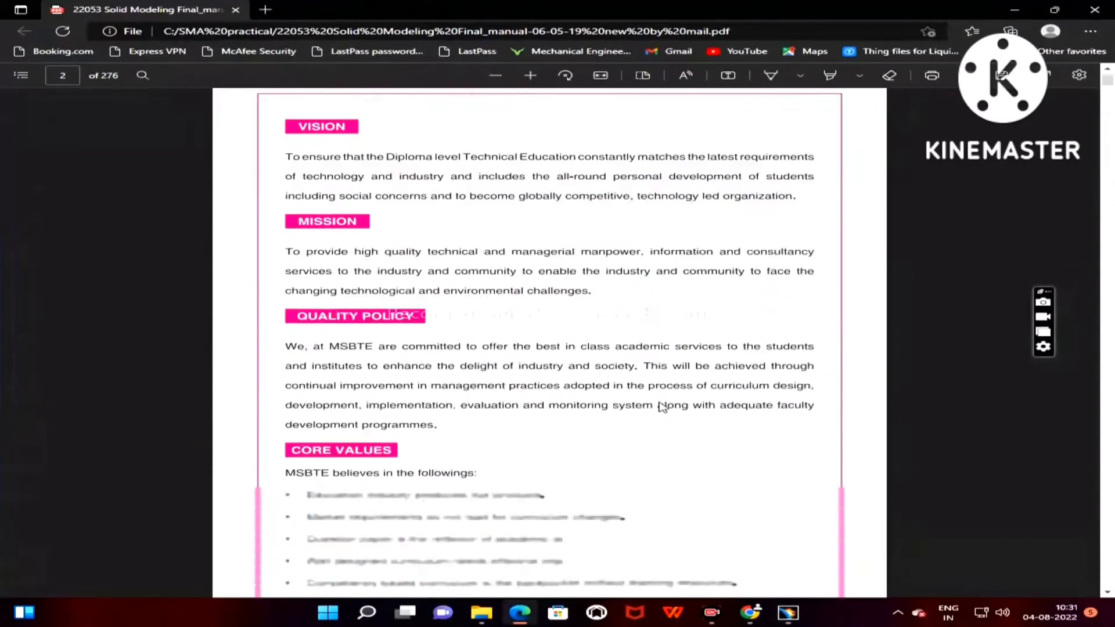
scroll(663, 406, down, 10)
scroll(663, 406, down, 10)
scroll(663, 407, down, 10)
scroll(661, 407, down, 10)
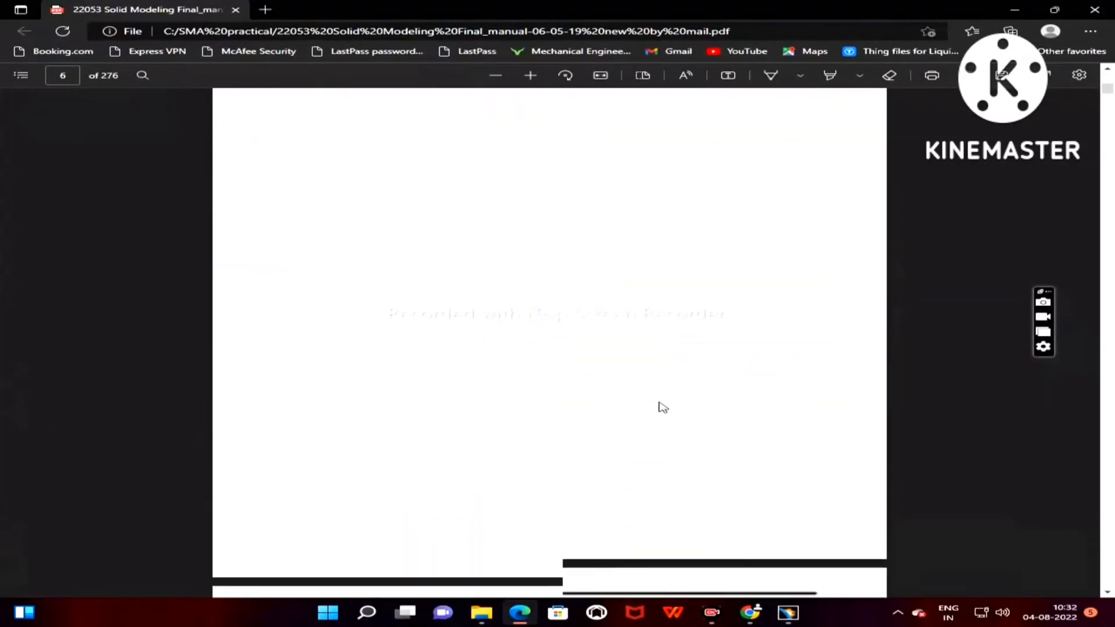
scroll(660, 408, down, 10)
scroll(660, 410, down, 10)
scroll(659, 410, down, 10)
scroll(660, 413, down, 10)
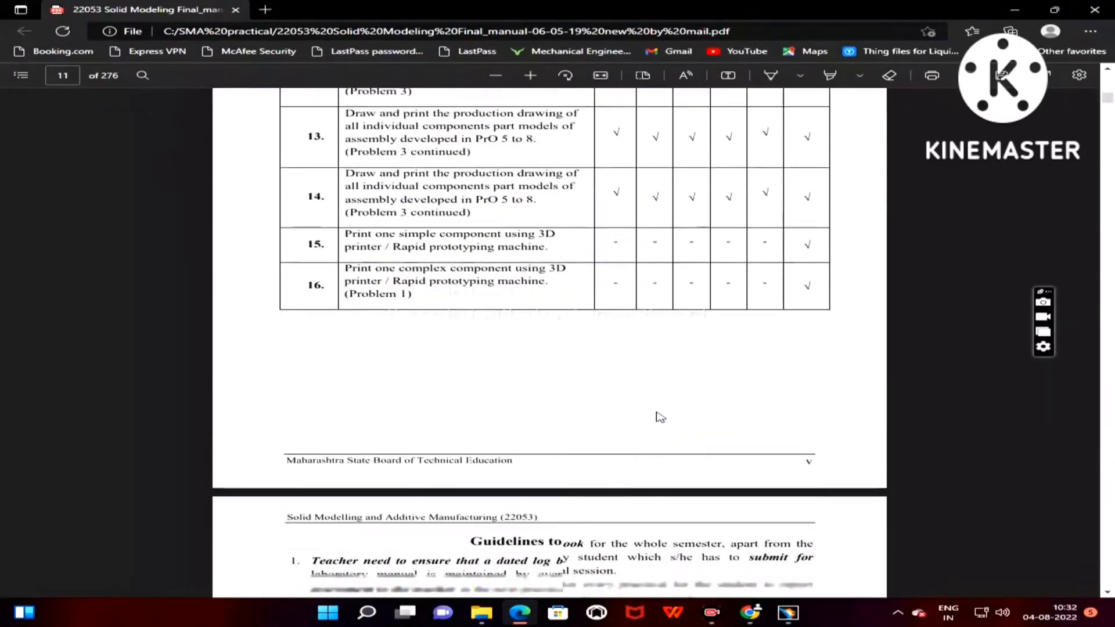
scroll(657, 414, down, 10)
scroll(660, 418, down, 10)
scroll(660, 418, down, 15)
scroll(659, 418, down, 10)
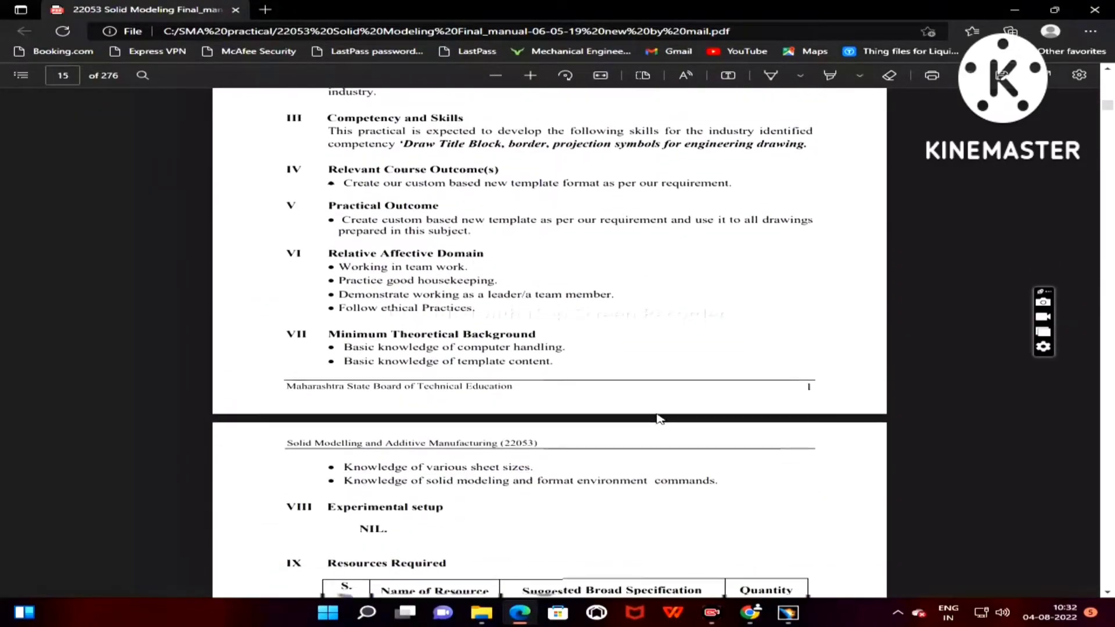
scroll(359, 152, up, 6)
scroll(358, 152, up, 2)
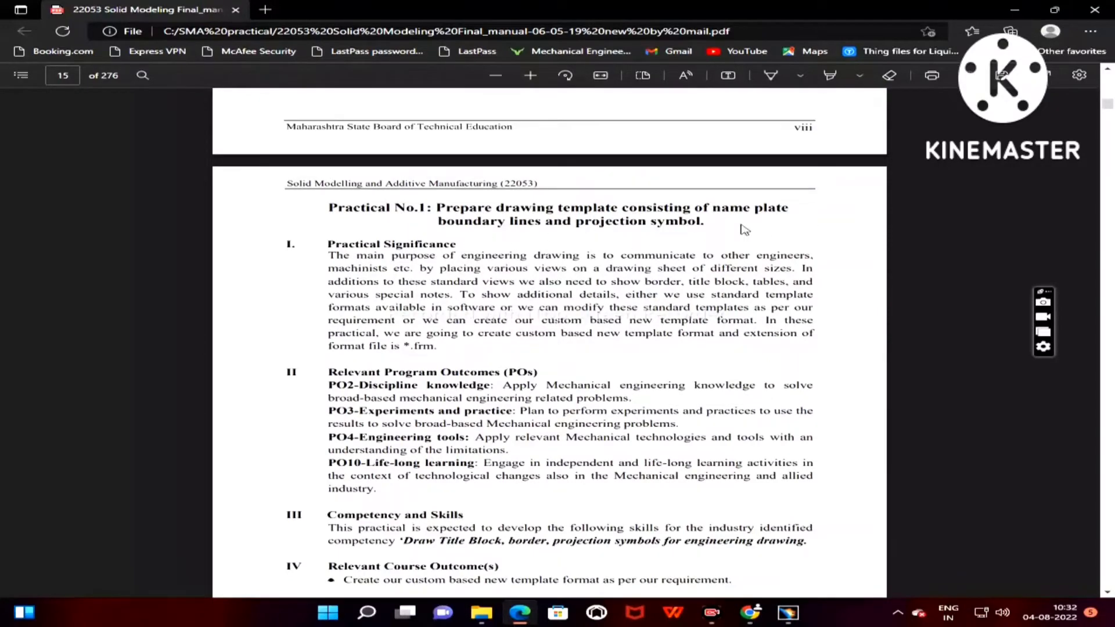
scroll(410, 291, down, 1)
scroll(508, 301, down, 5)
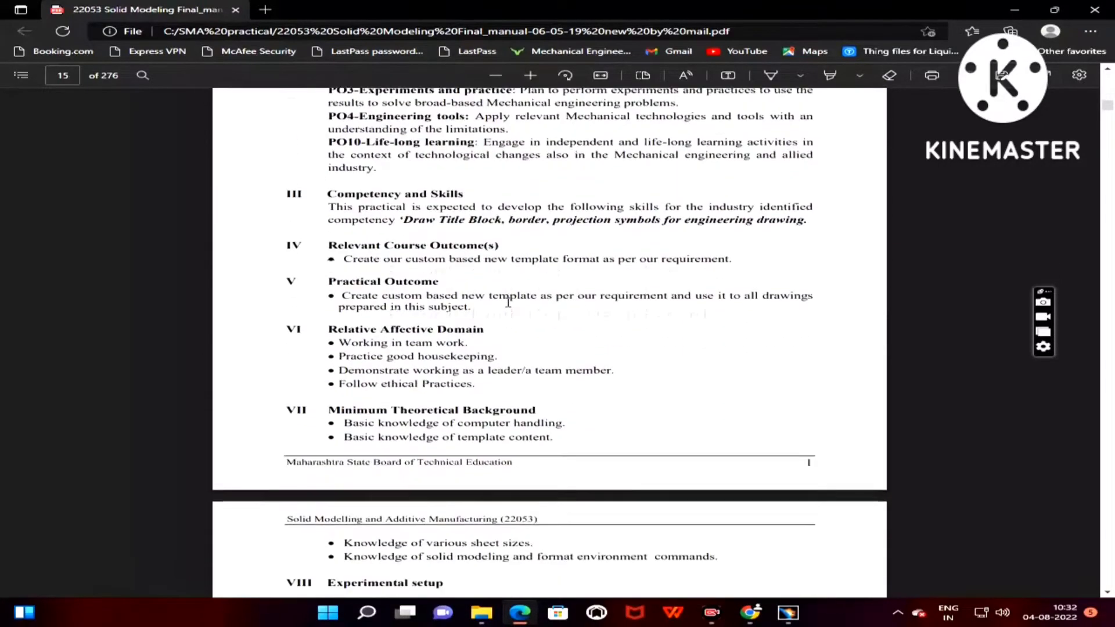
scroll(508, 301, down, 6)
scroll(508, 302, down, 3)
scroll(508, 302, down, 4)
scroll(509, 302, down, 8)
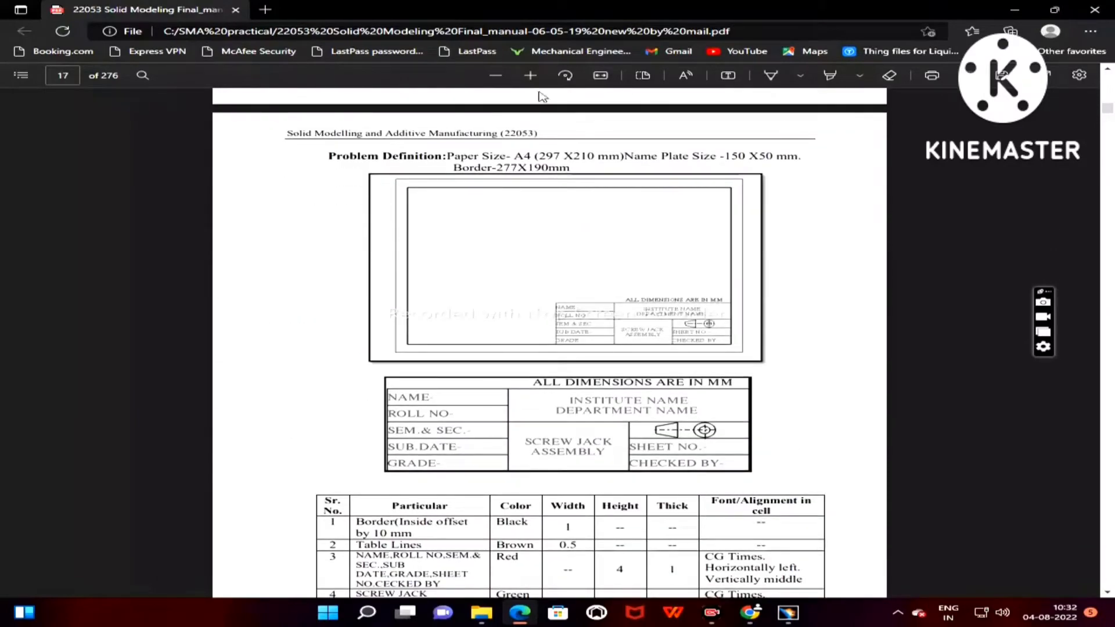
click(530, 75)
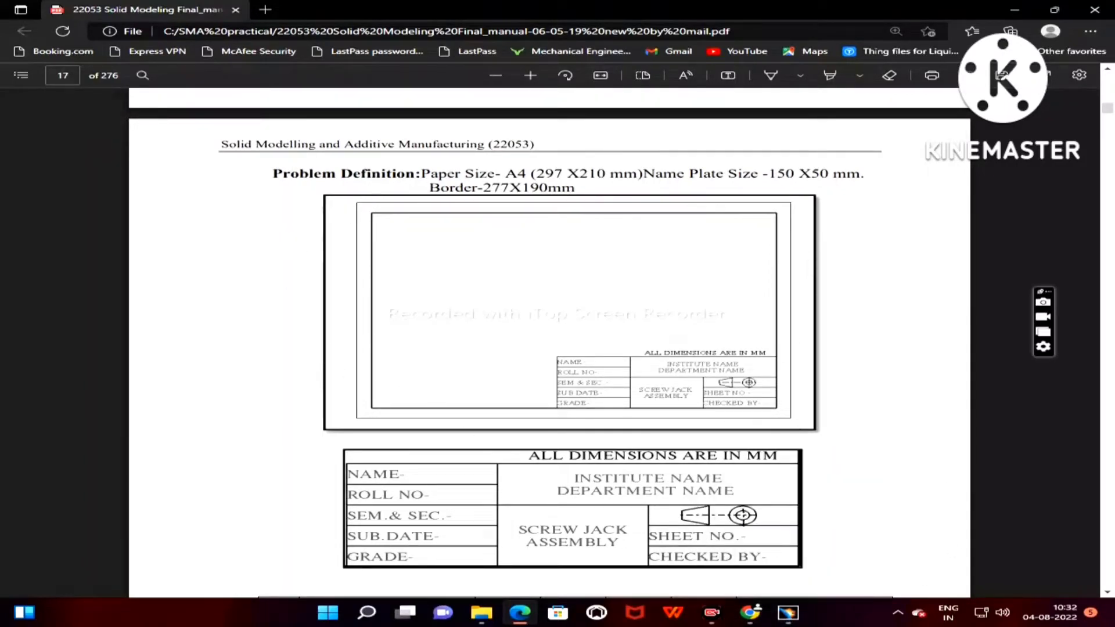
click(788, 615)
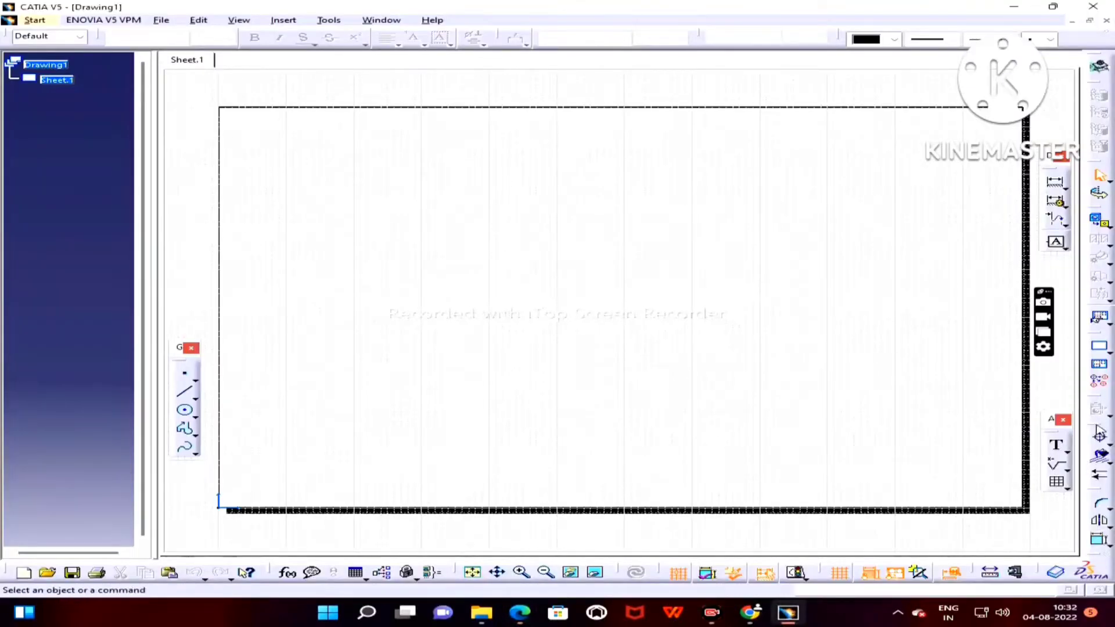
Rearrange the docked toolbars along the right side of the CATIA window
drag(1100, 433, 1065, 73)
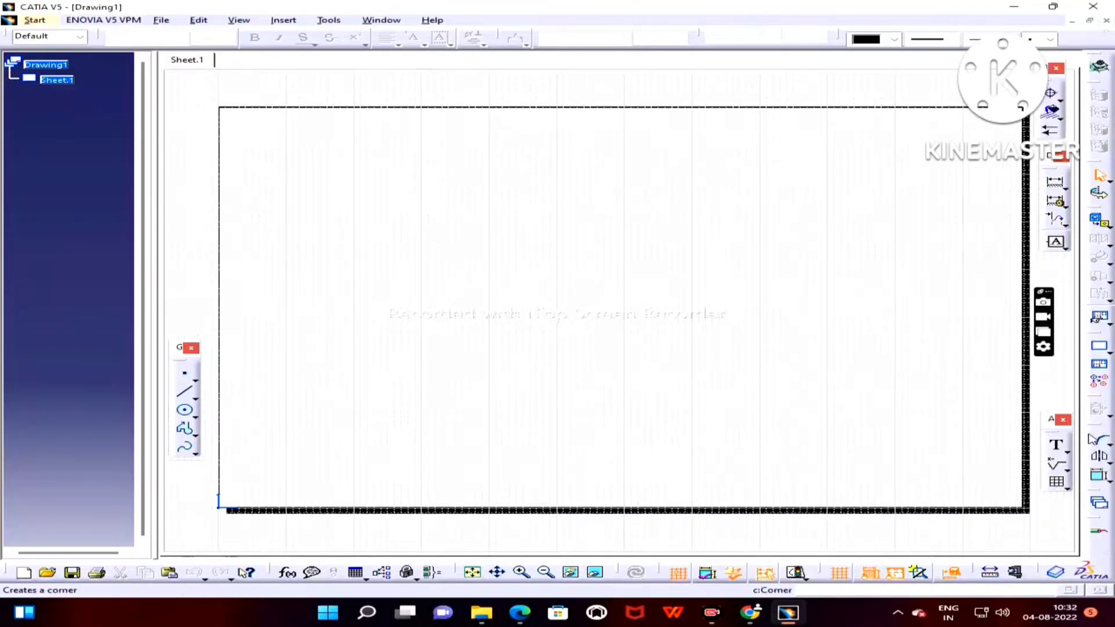
drag(1090, 438, 1053, 524)
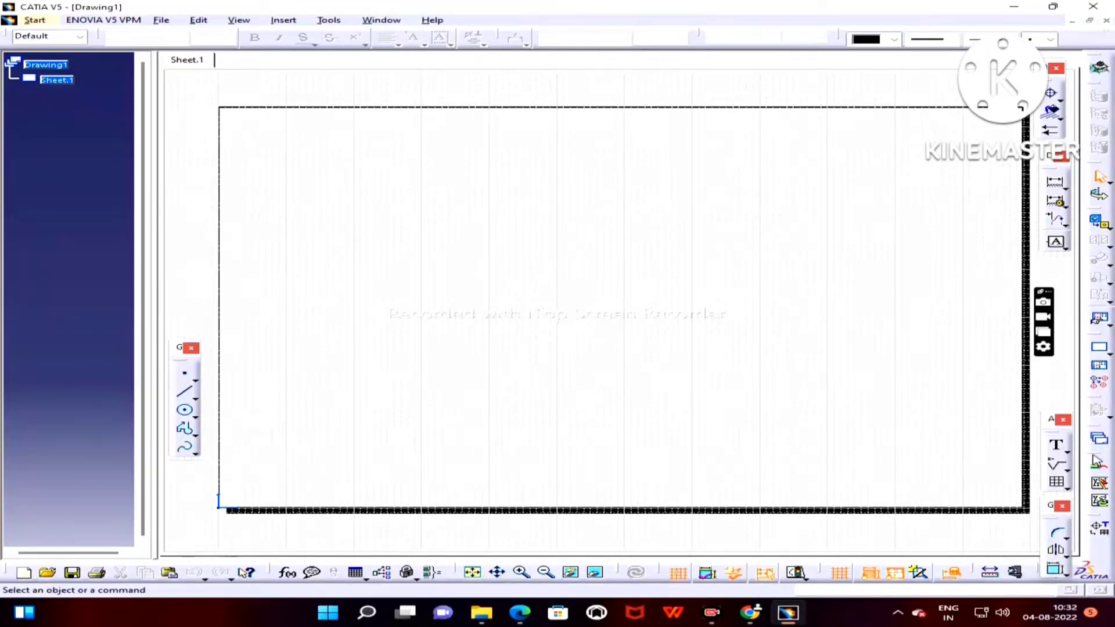
mouse_move(1098, 343)
mouse_down()
mouse_move(1034, 257)
mouse_move(1043, 273)
mouse_up()
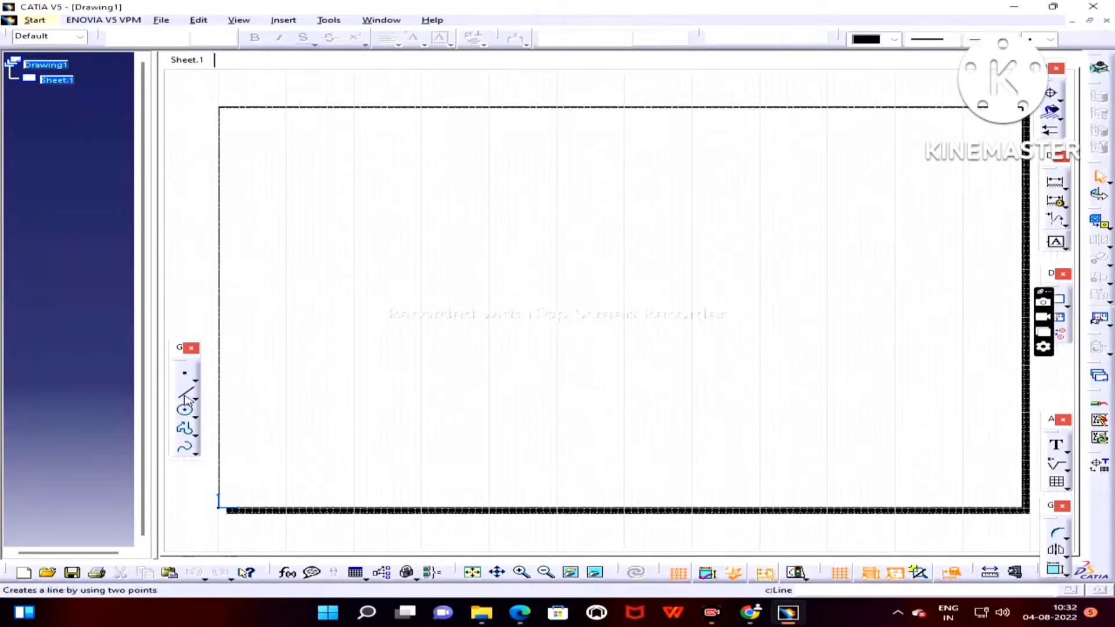
Draw the outer border rectangle from 20, 820 mm to 1170, 20 mm, checking the manual
click(195, 435)
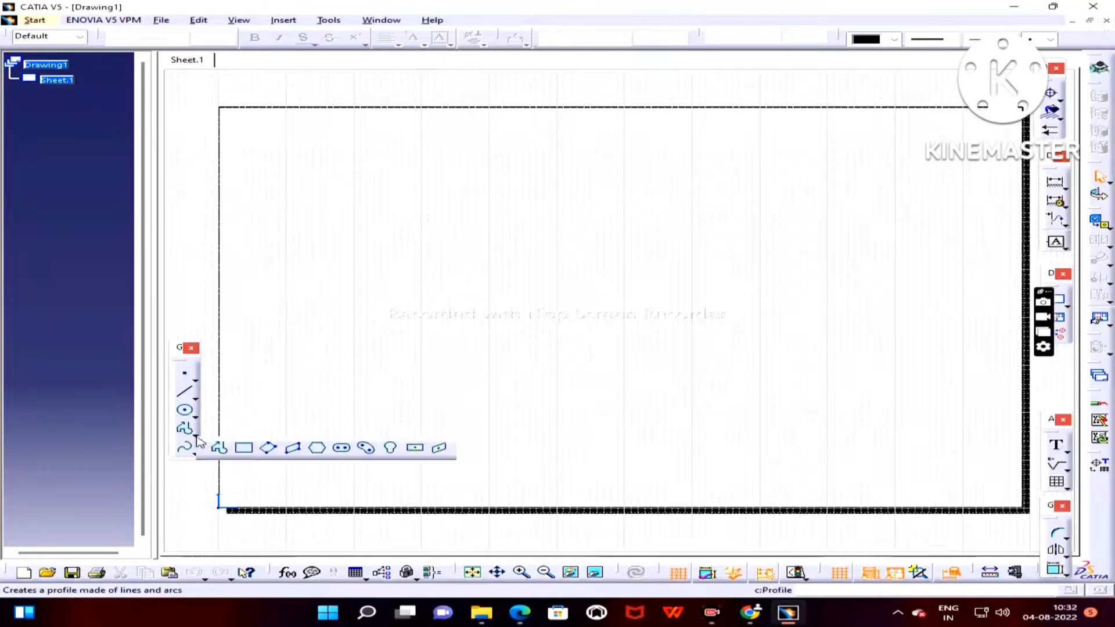
click(246, 449)
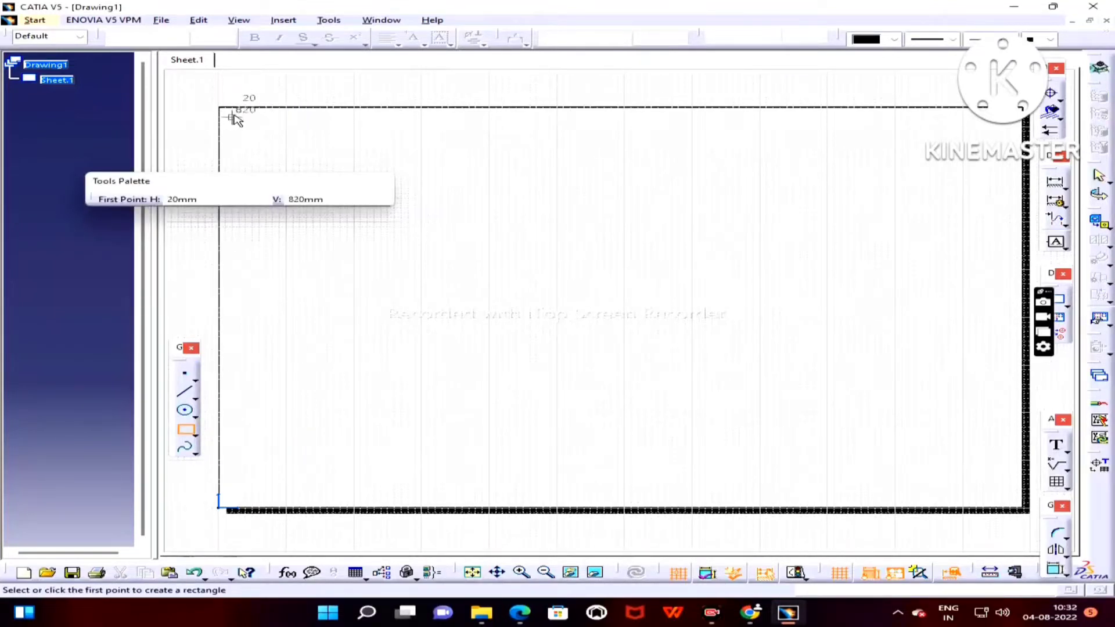
click(232, 118)
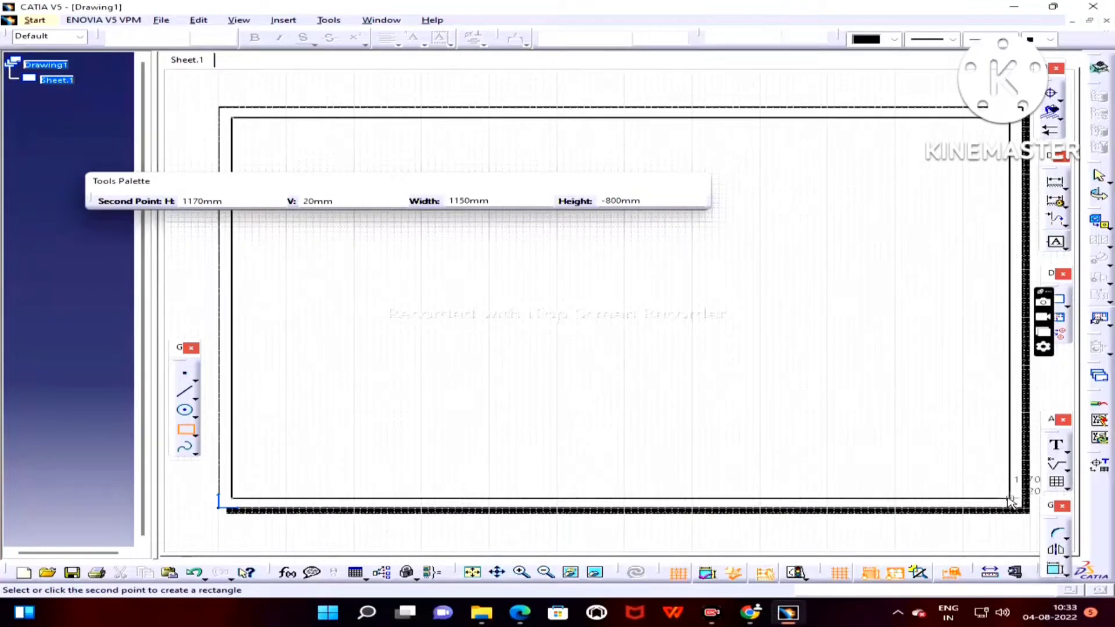
click(1011, 501)
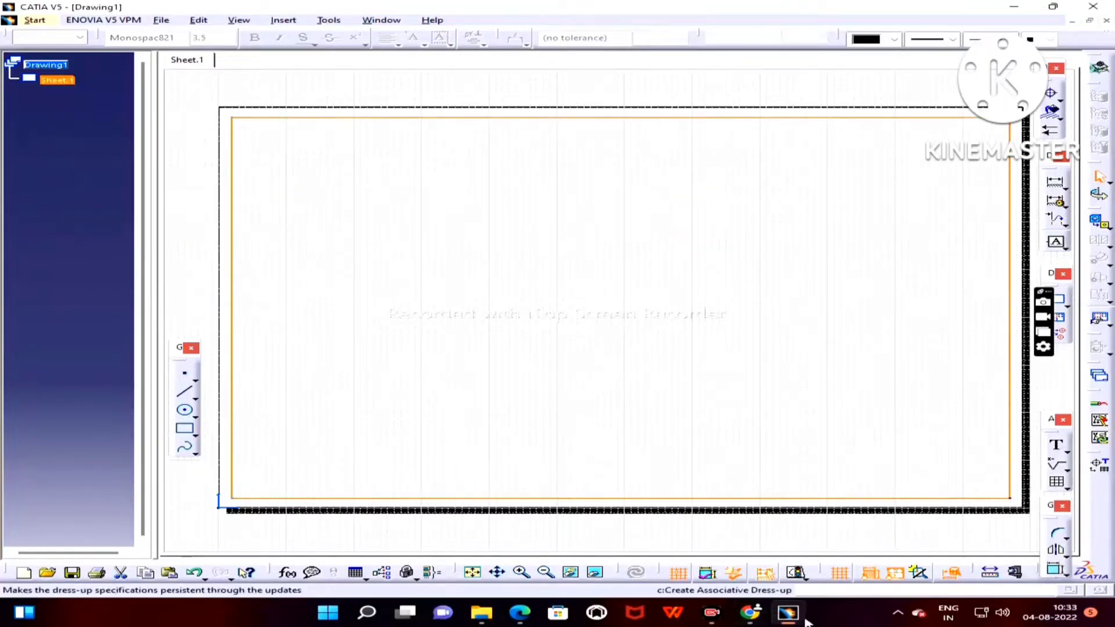
click(520, 619)
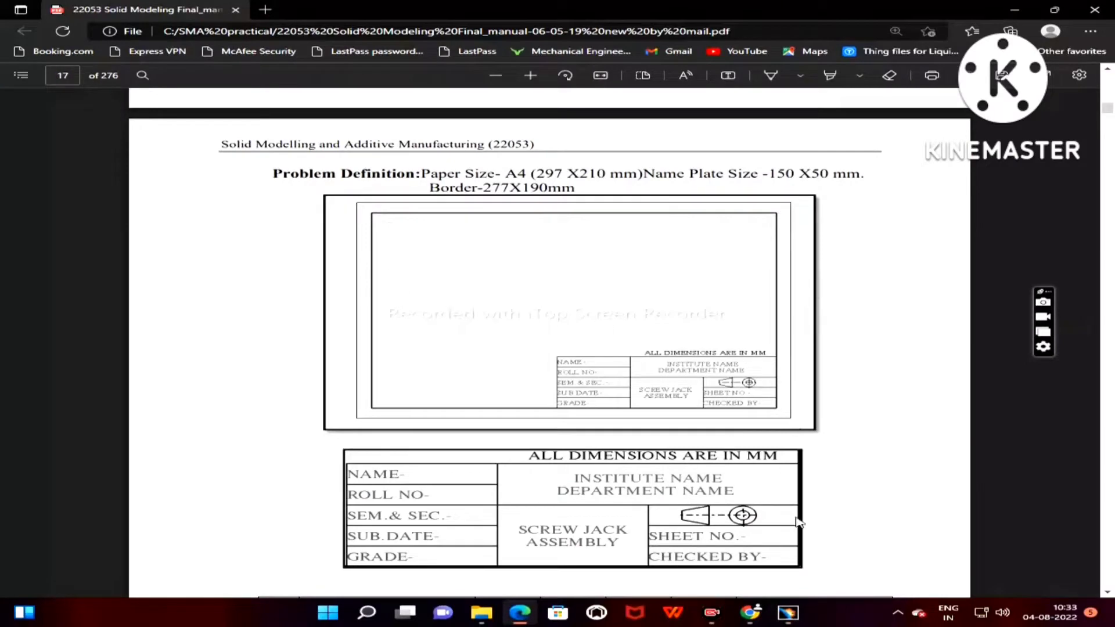
click(789, 613)
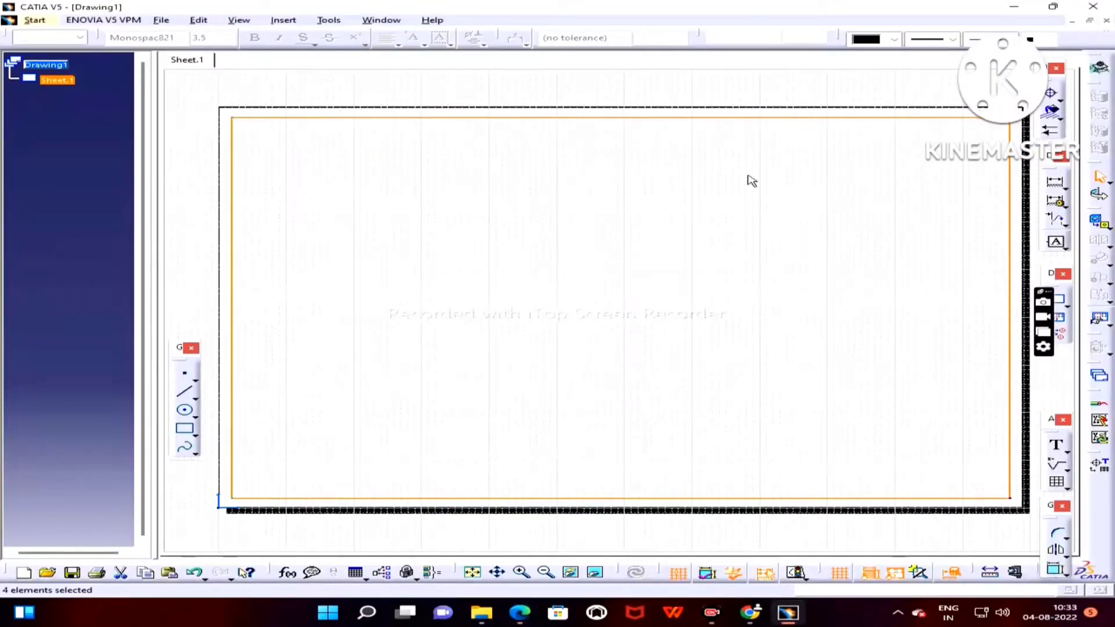
Draw the inner border rectangle from 50, 800 mm to 1160, 40 mm
click(186, 431)
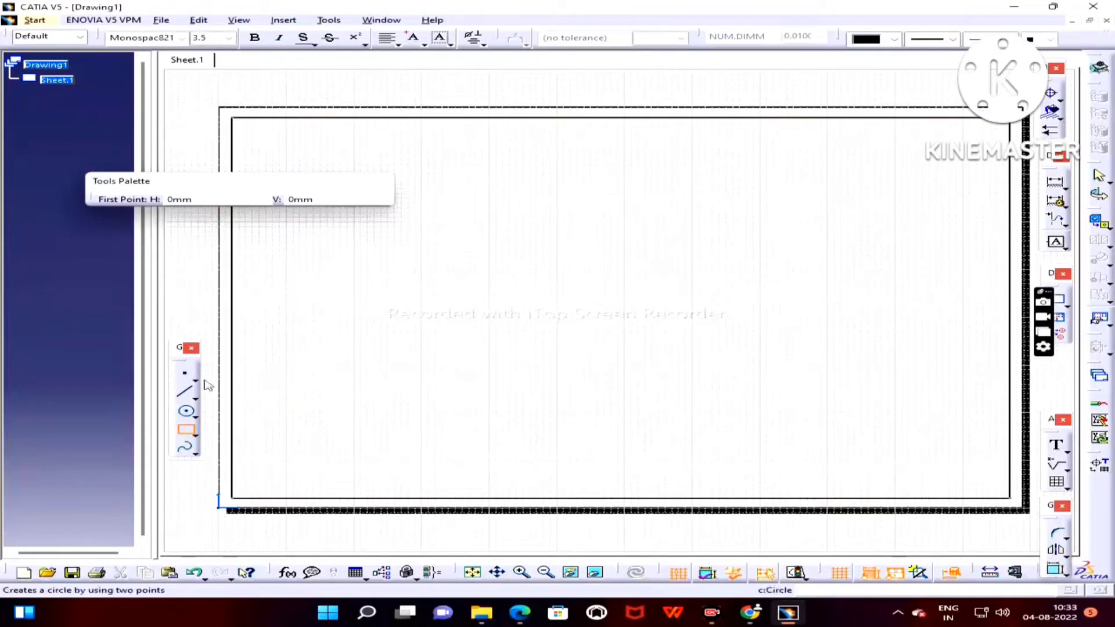
click(245, 127)
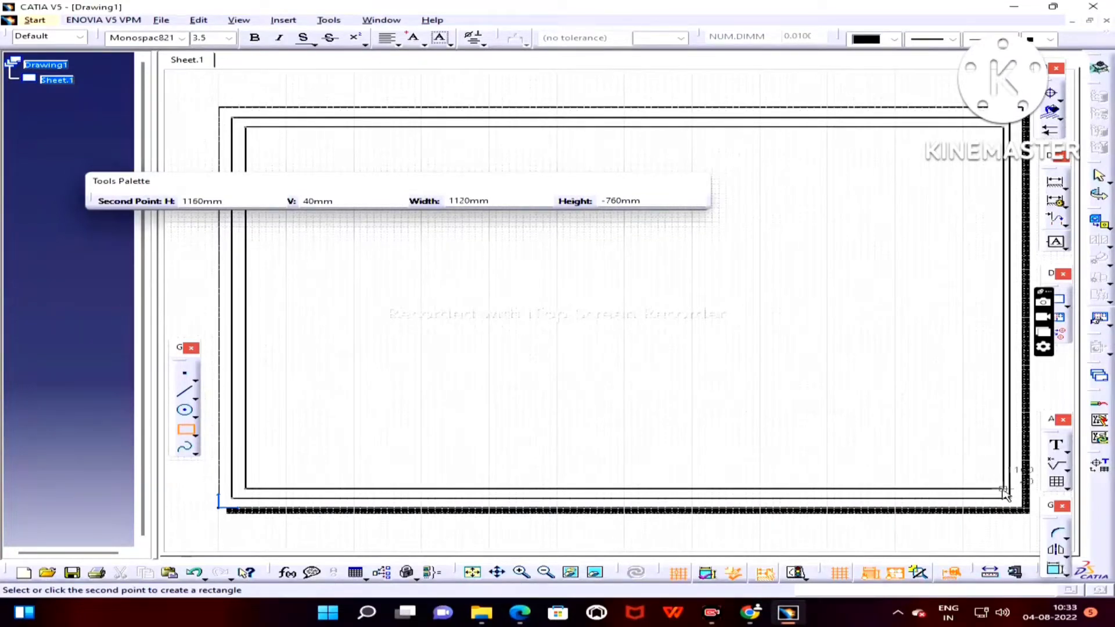
click(997, 490)
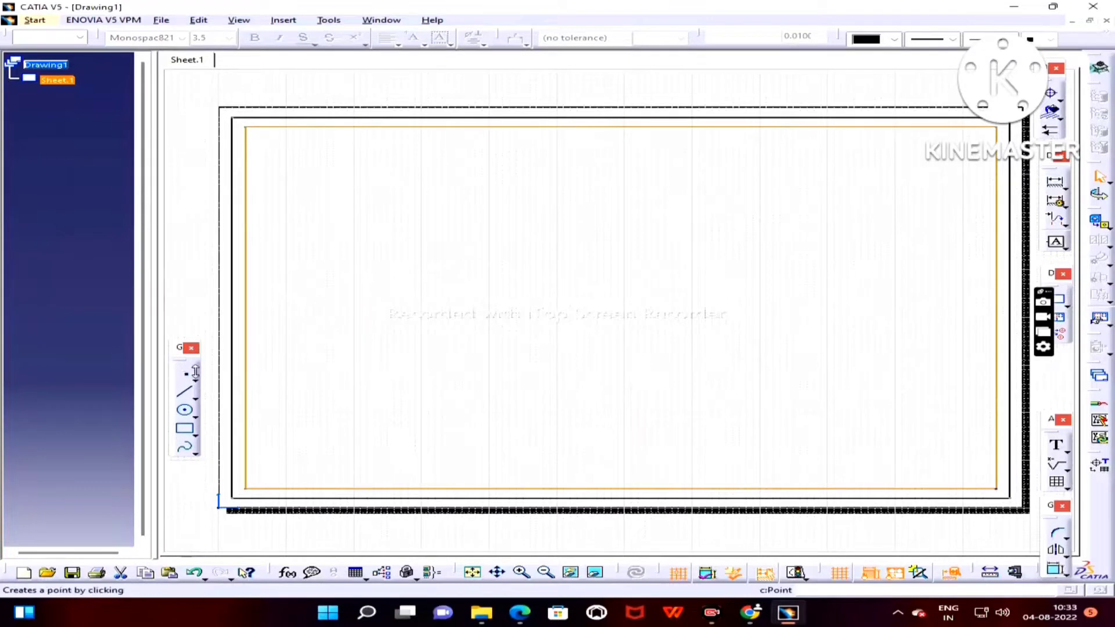
Draw the 550 × 250 mm title-block rectangle from 620, 40 mm to 1150, 290 mm
click(185, 428)
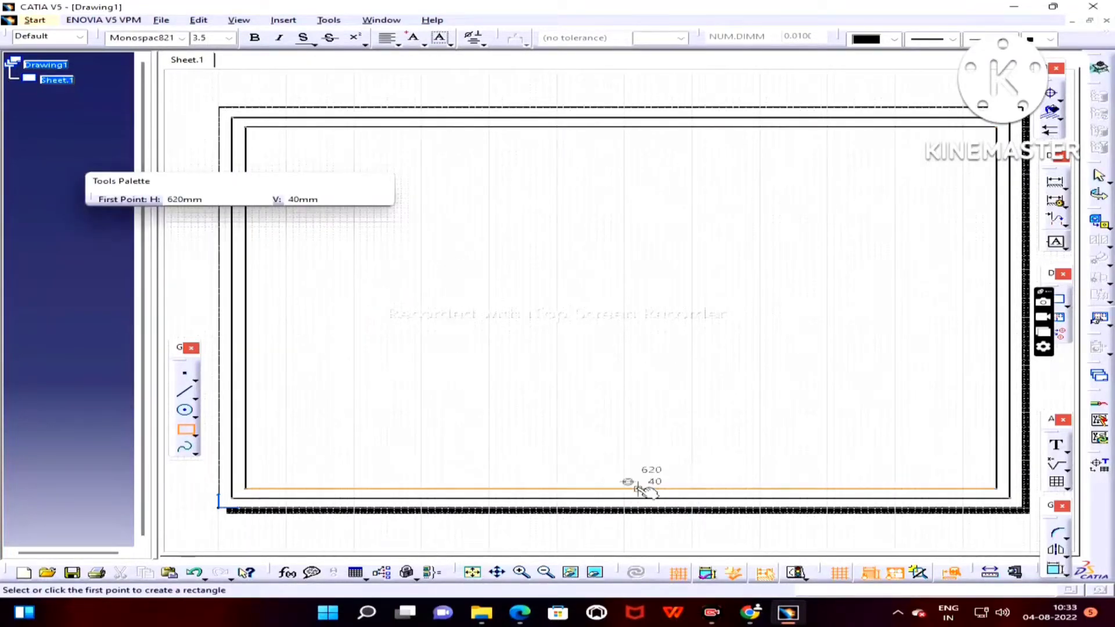
click(626, 488)
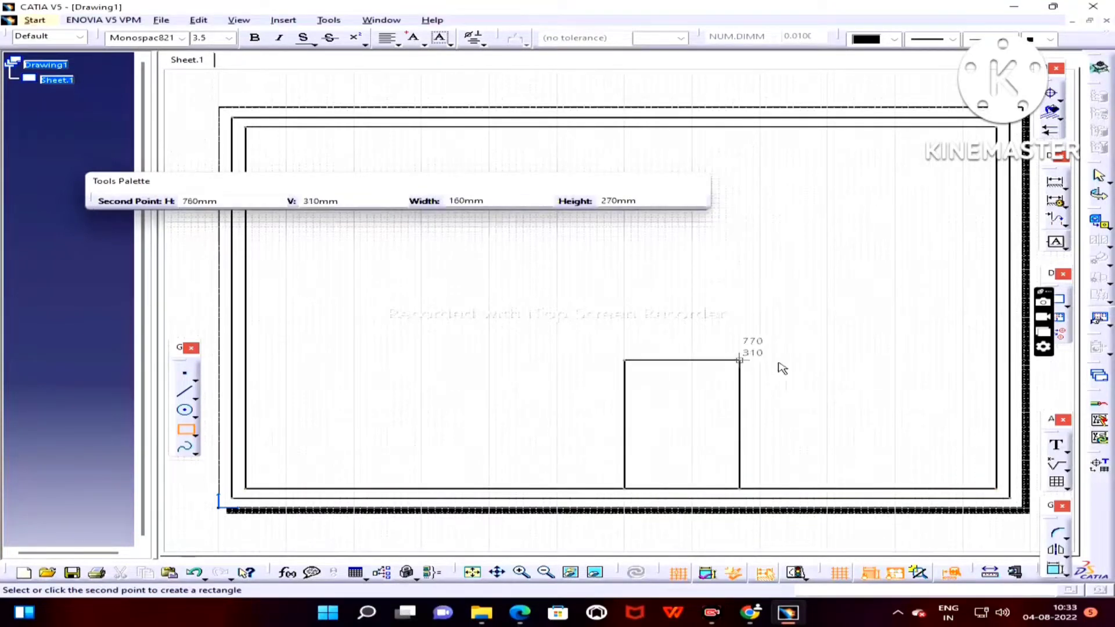
click(997, 365)
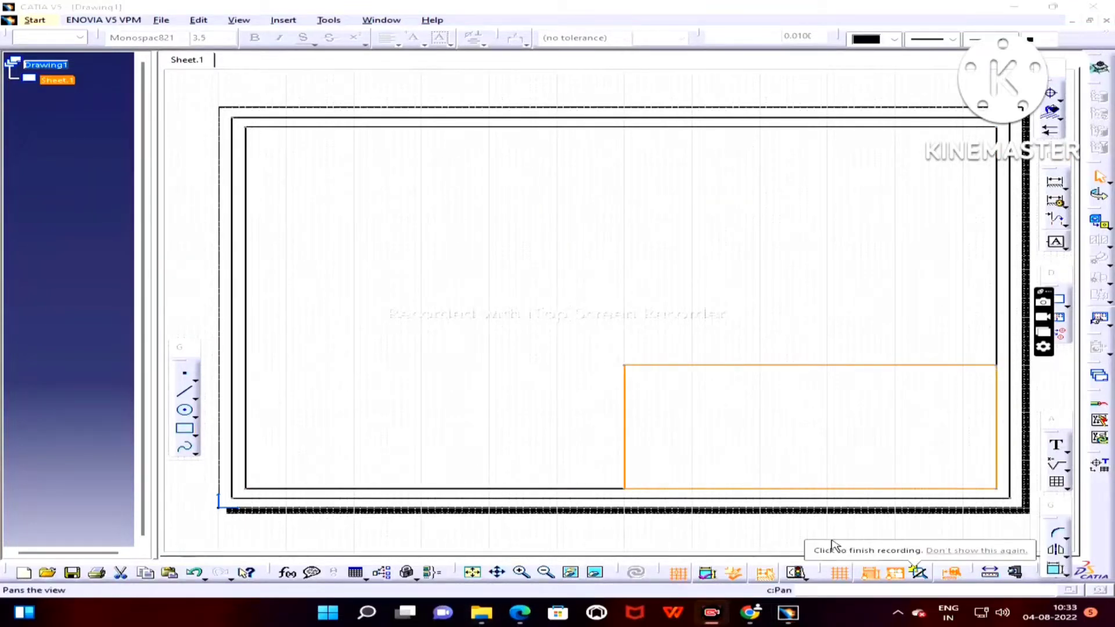
mouse_move(520, 612)
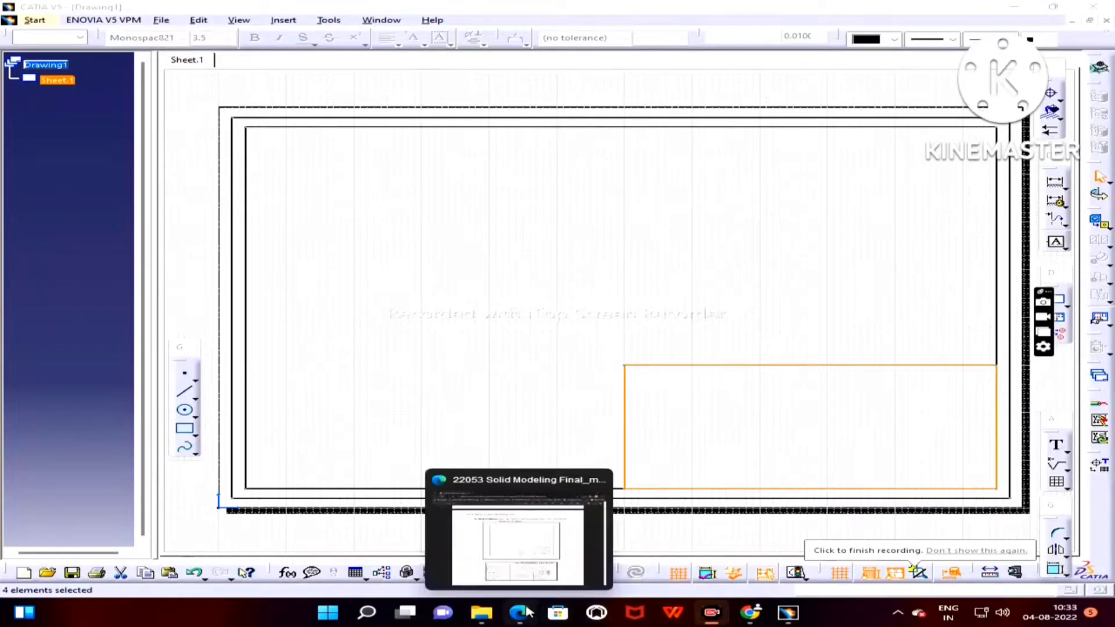
click(520, 561)
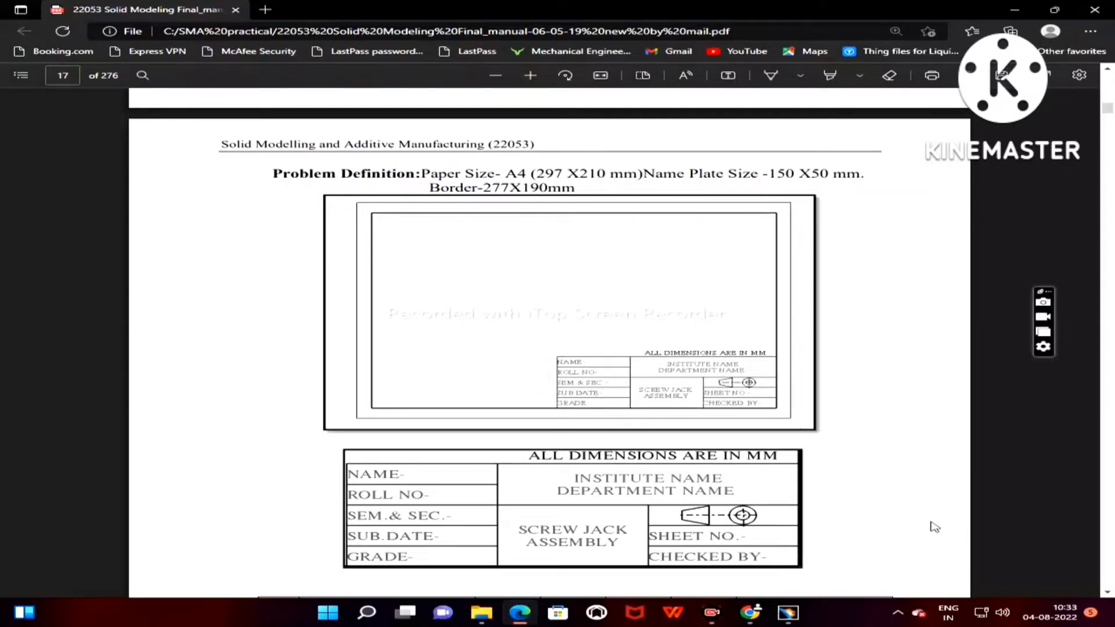
click(788, 613)
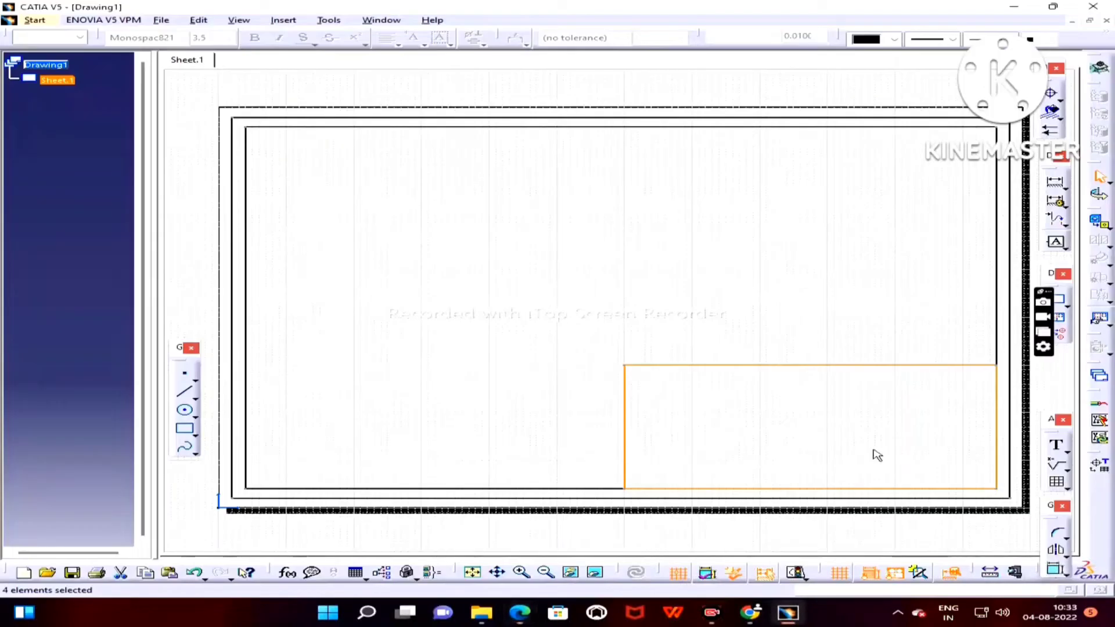
Draw a vertical divider line from the title block's top edge to its bottom edge
click(185, 390)
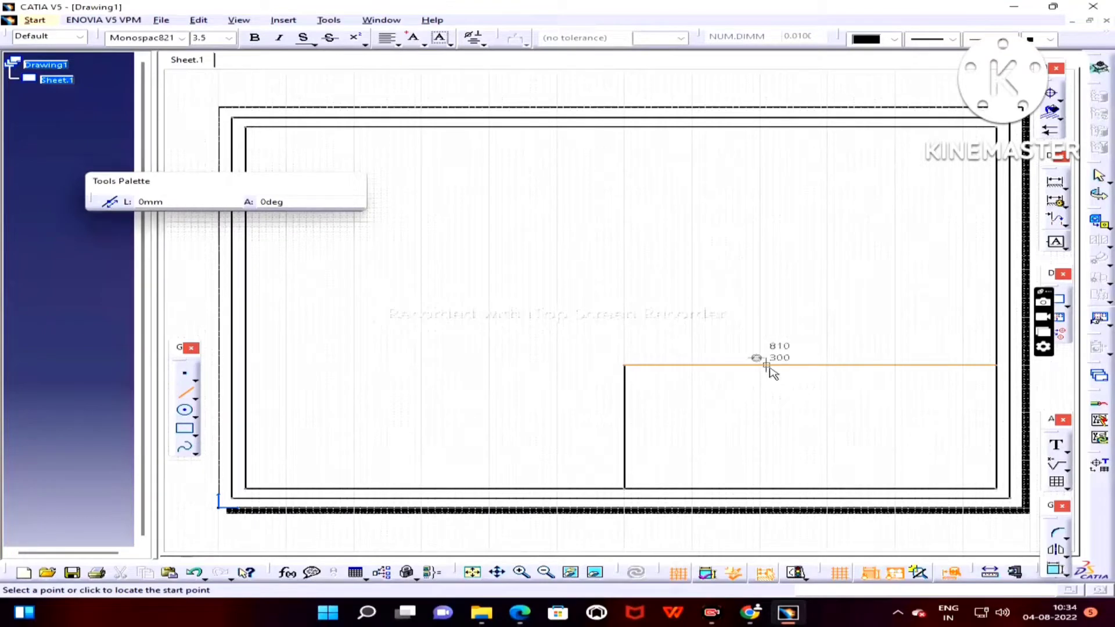
click(770, 366)
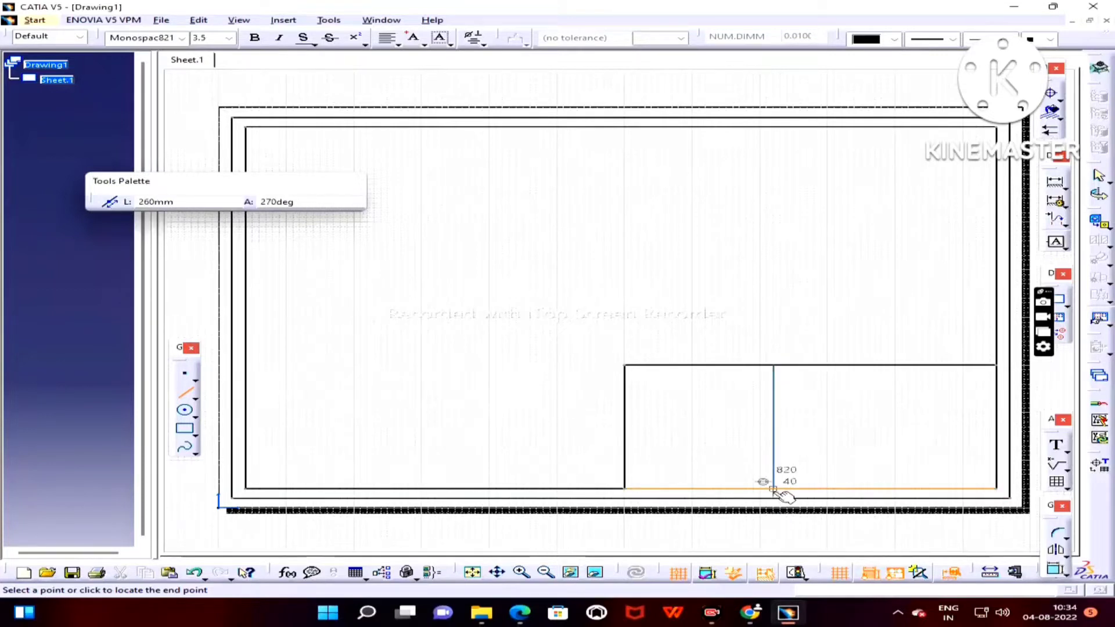
click(773, 489)
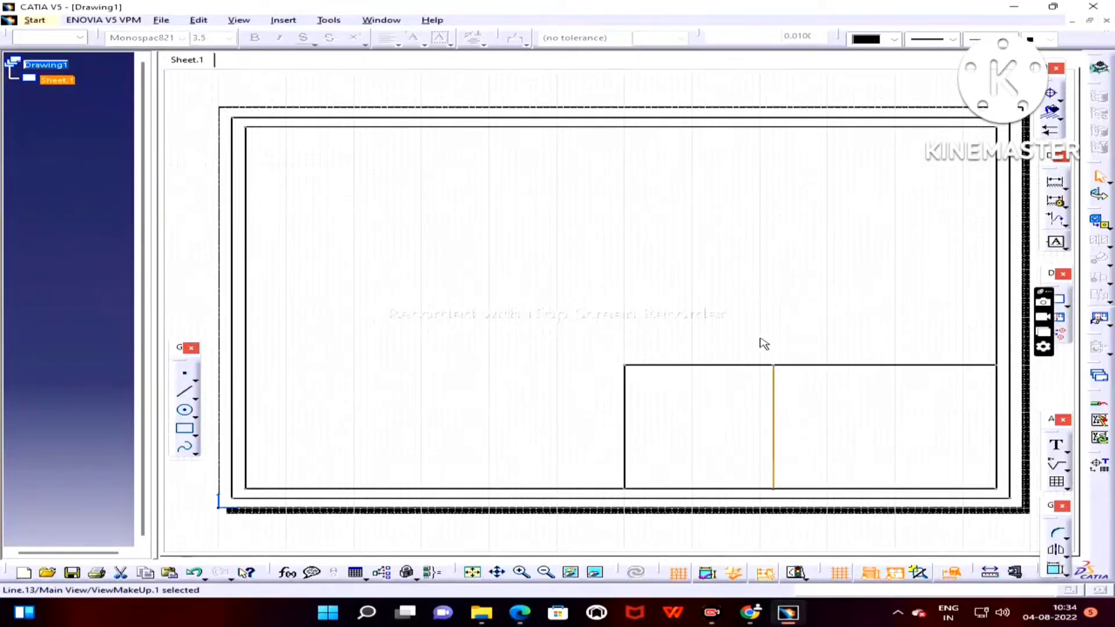
Rule the title block's left part with four horizontal row lines ending at the divider
click(187, 394)
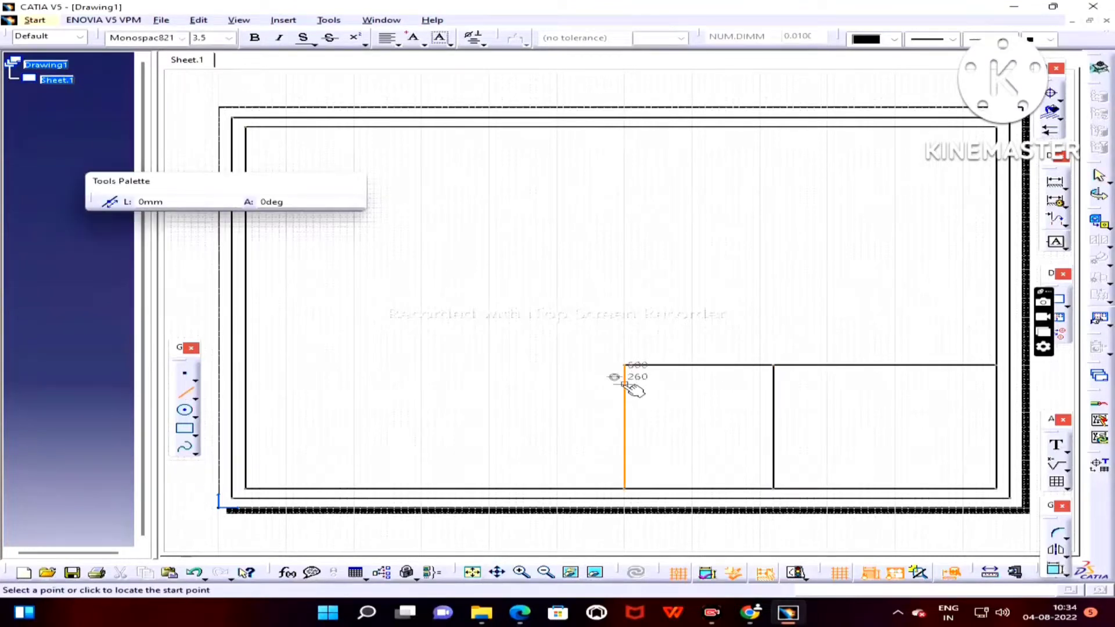
click(625, 388)
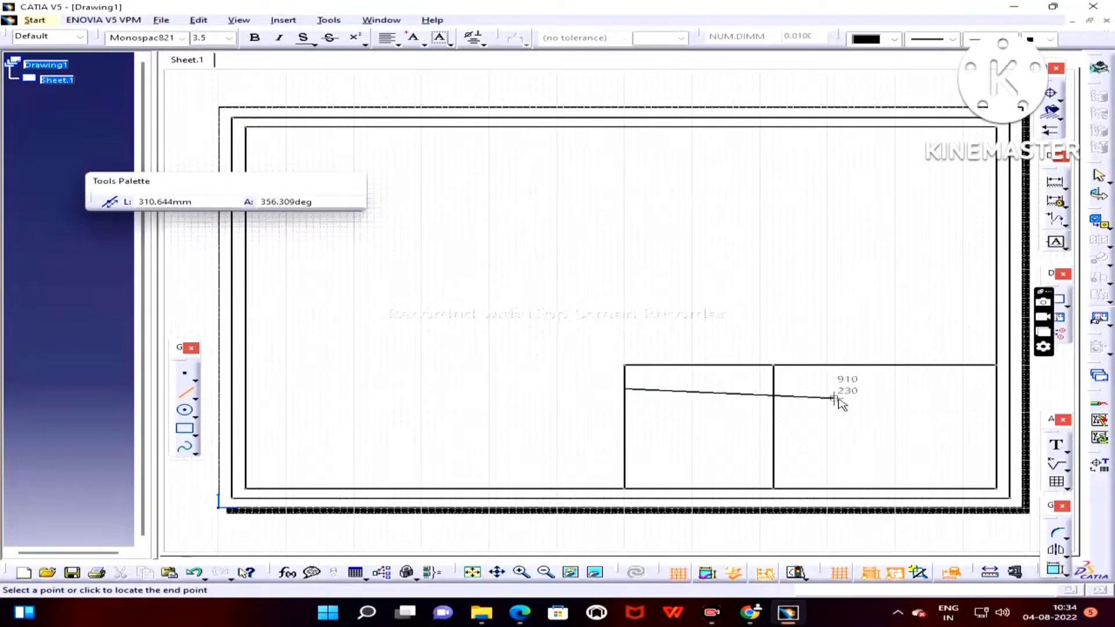
click(773, 389)
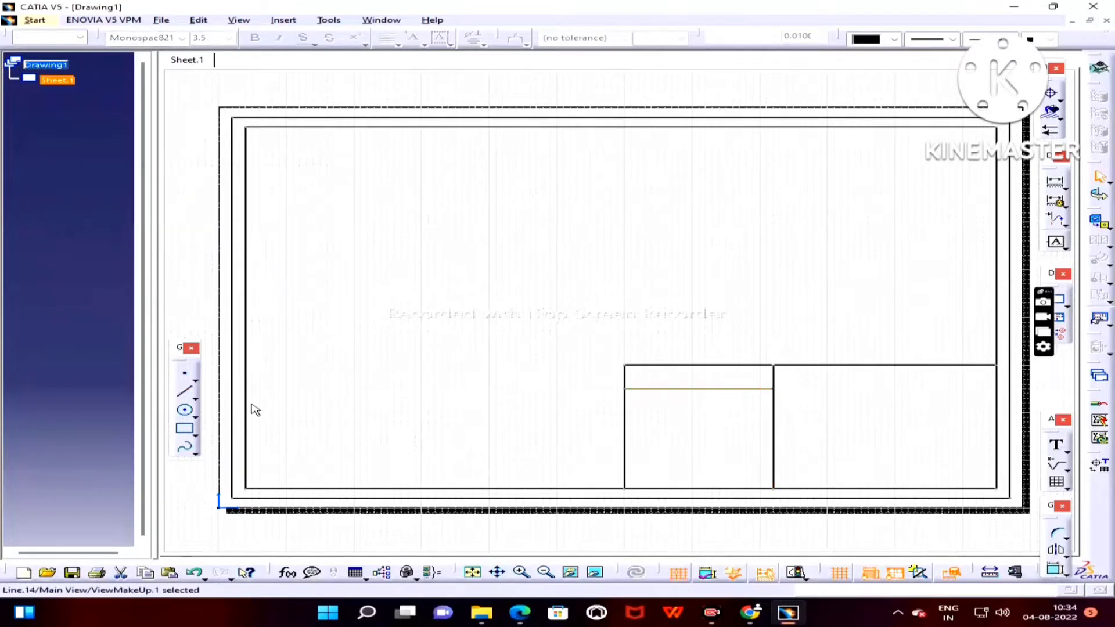
click(184, 391)
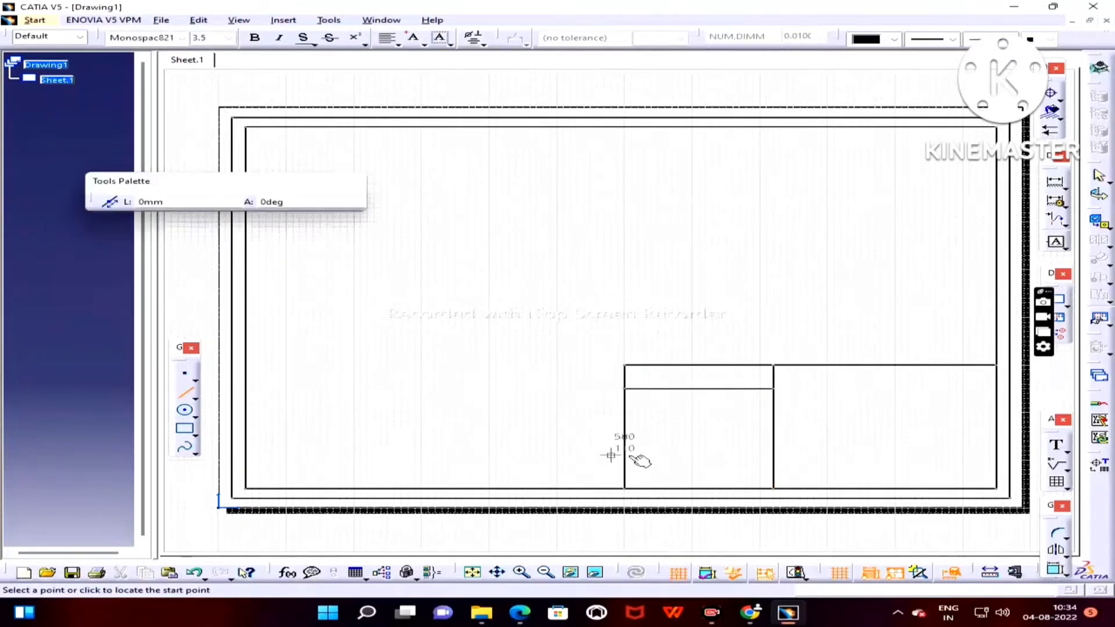
click(624, 412)
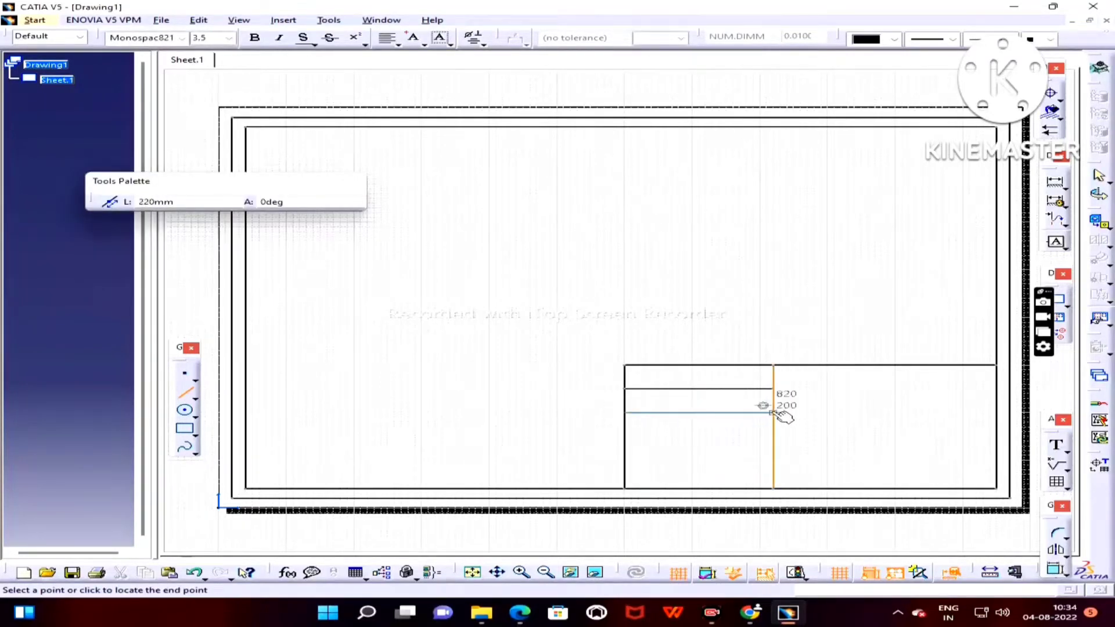
click(773, 413)
click(184, 392)
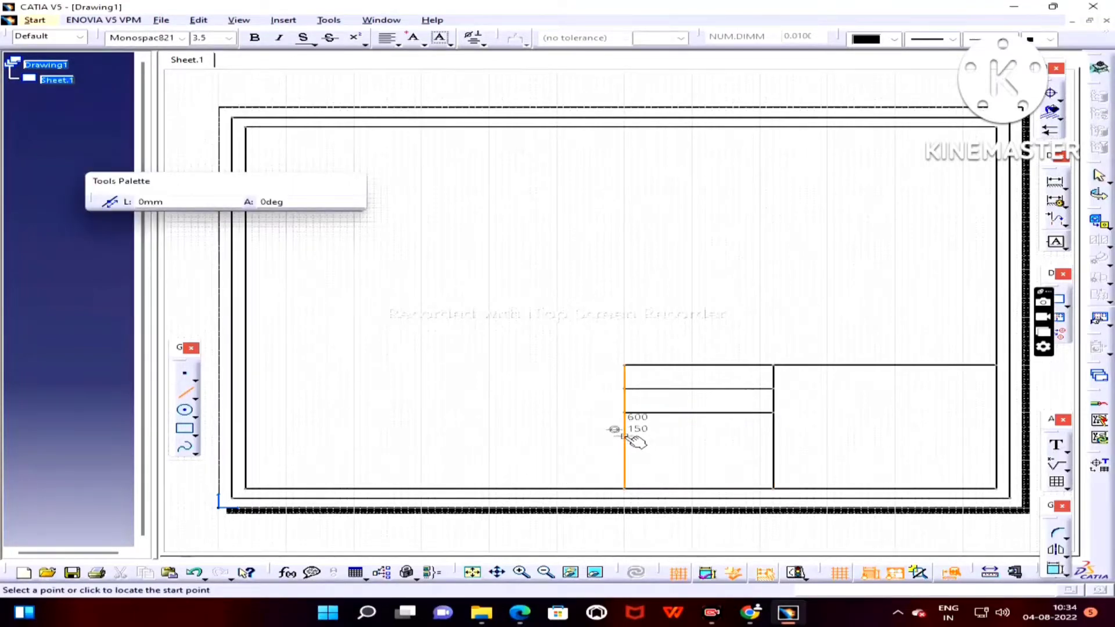
click(625, 440)
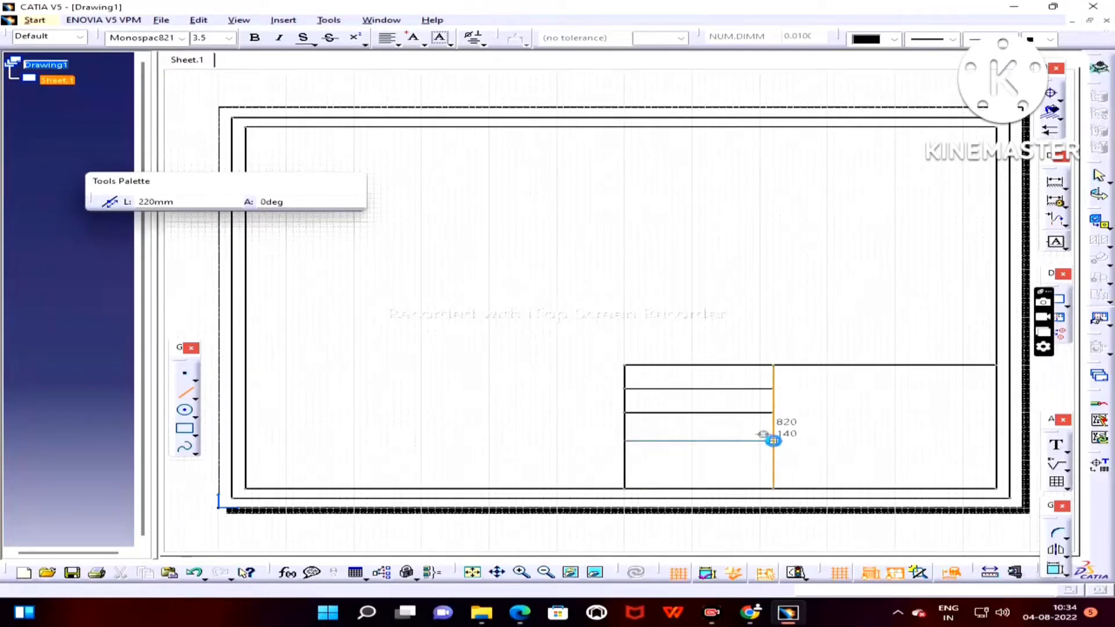
click(773, 441)
click(184, 391)
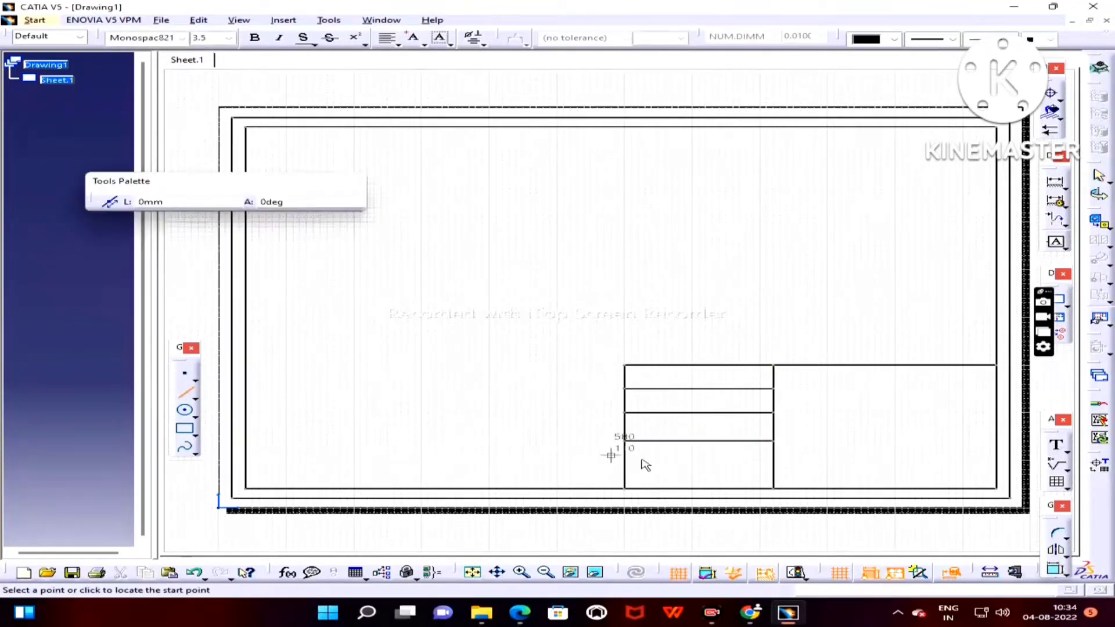
click(625, 465)
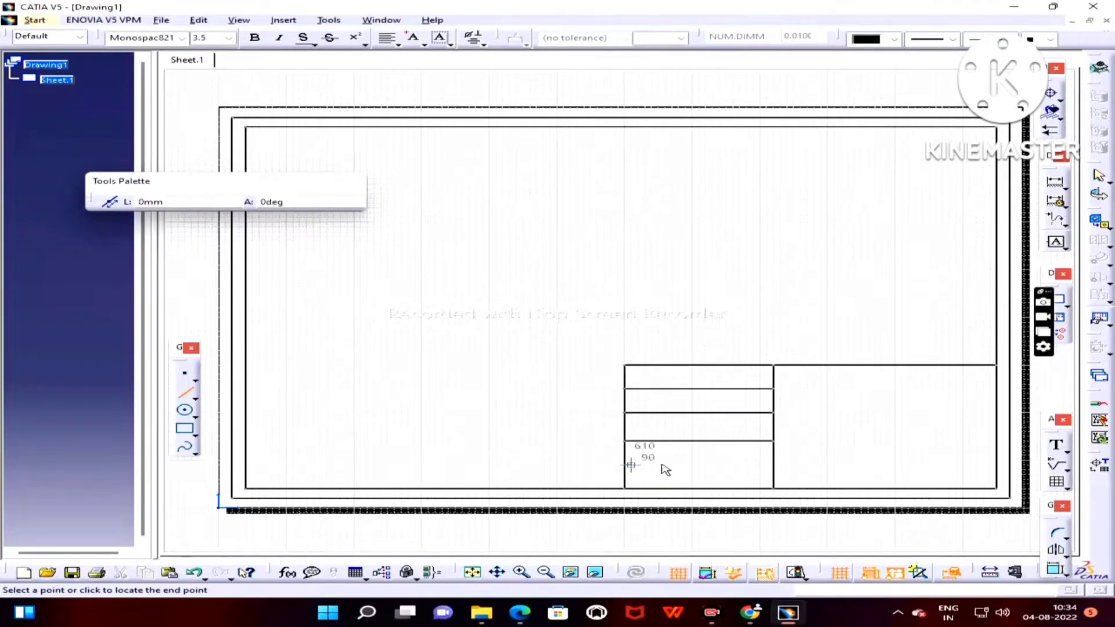
click(773, 464)
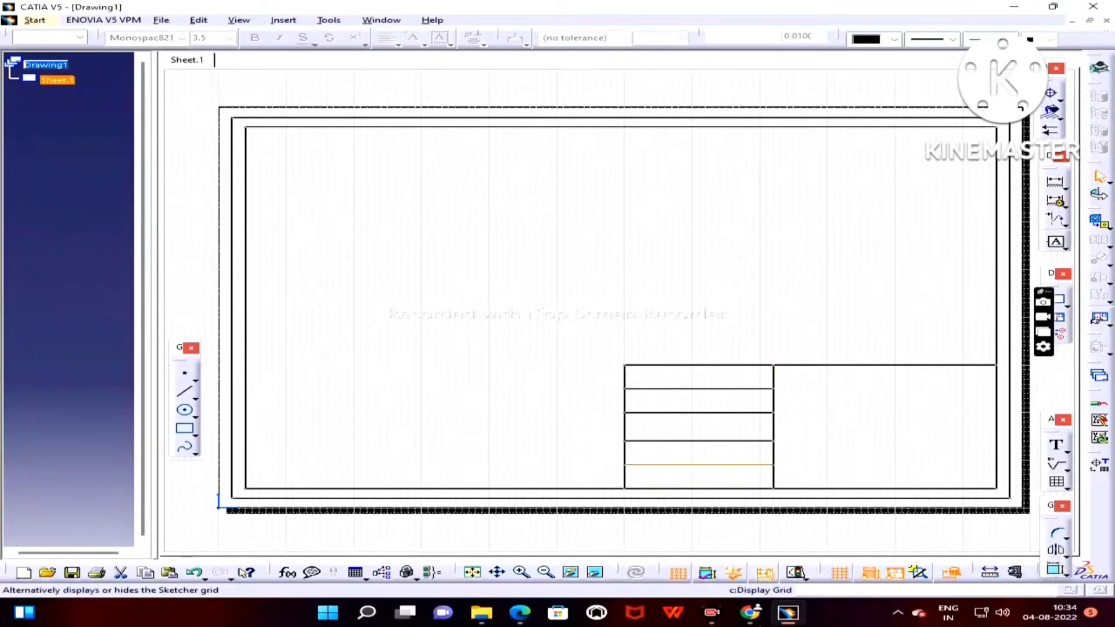
Compare the title block with the reference drawing in the PDF manual
click(514, 615)
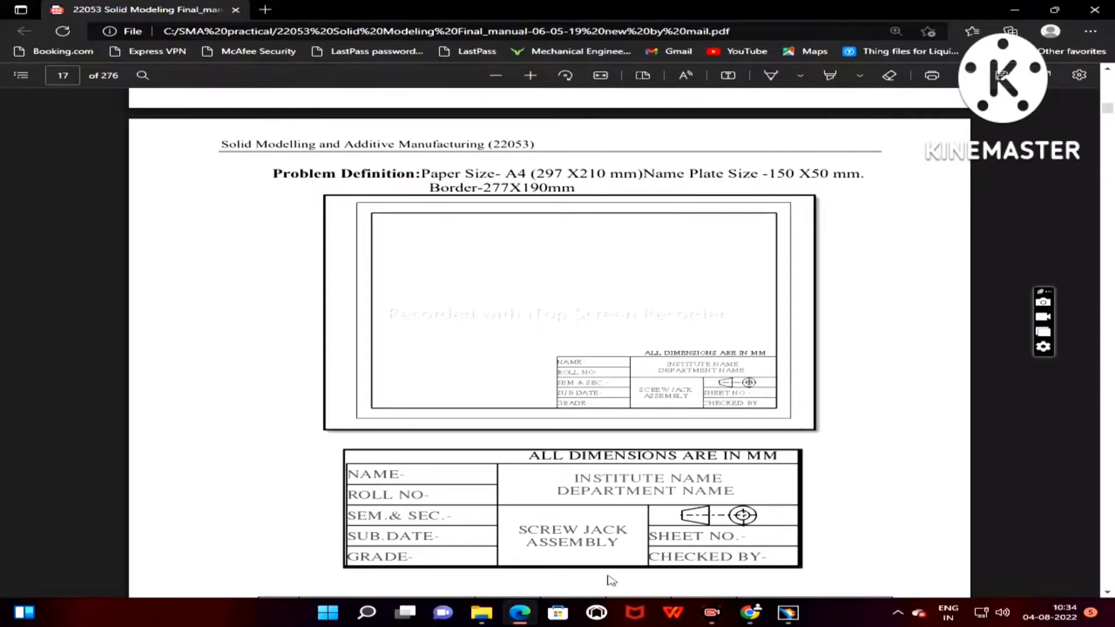
click(788, 613)
click(184, 391)
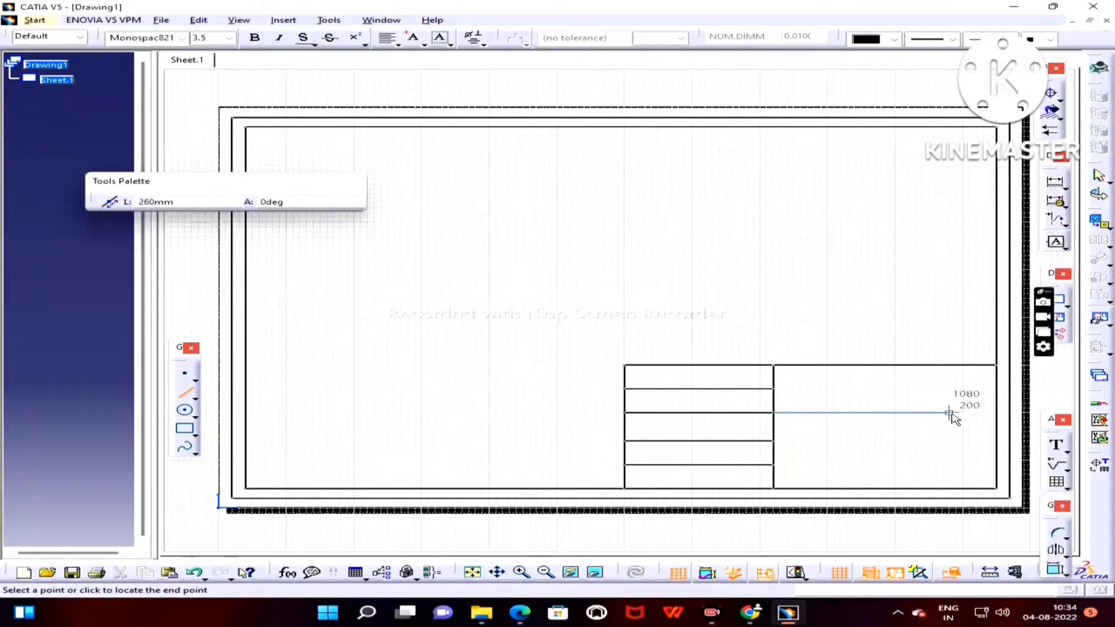
Finish the horizontal line across the right section and add a vertical divider below it
click(997, 414)
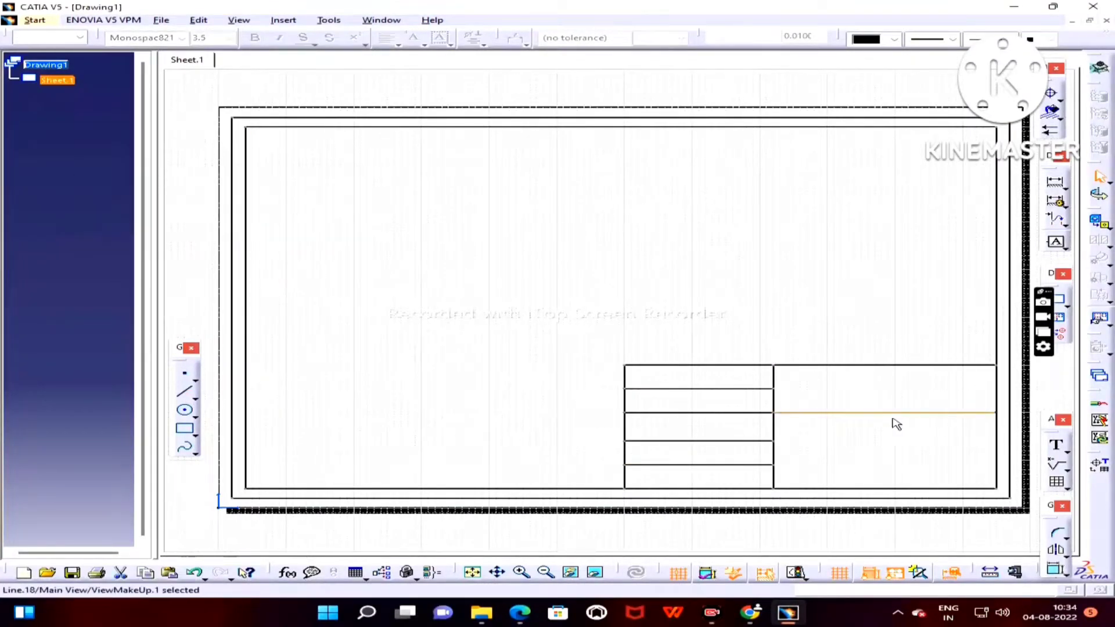
click(184, 391)
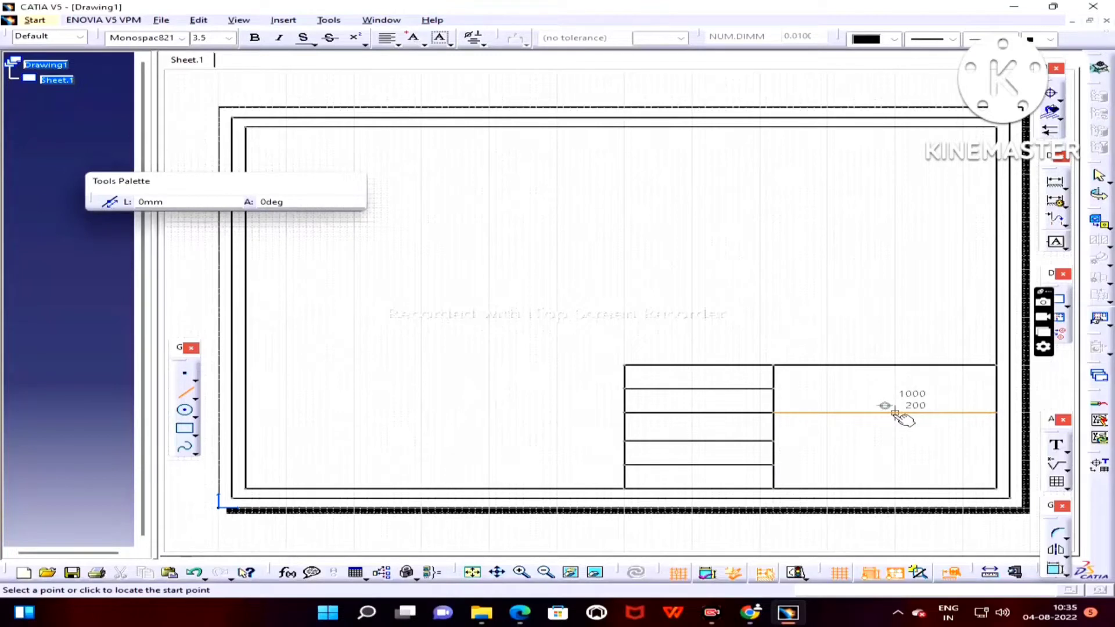
click(895, 413)
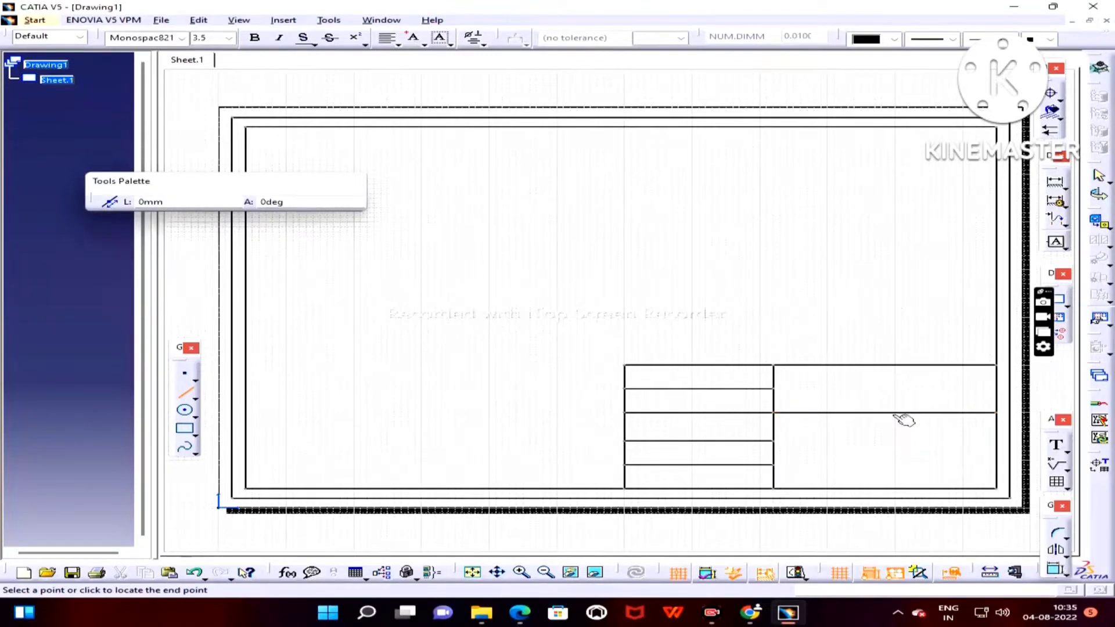
click(895, 488)
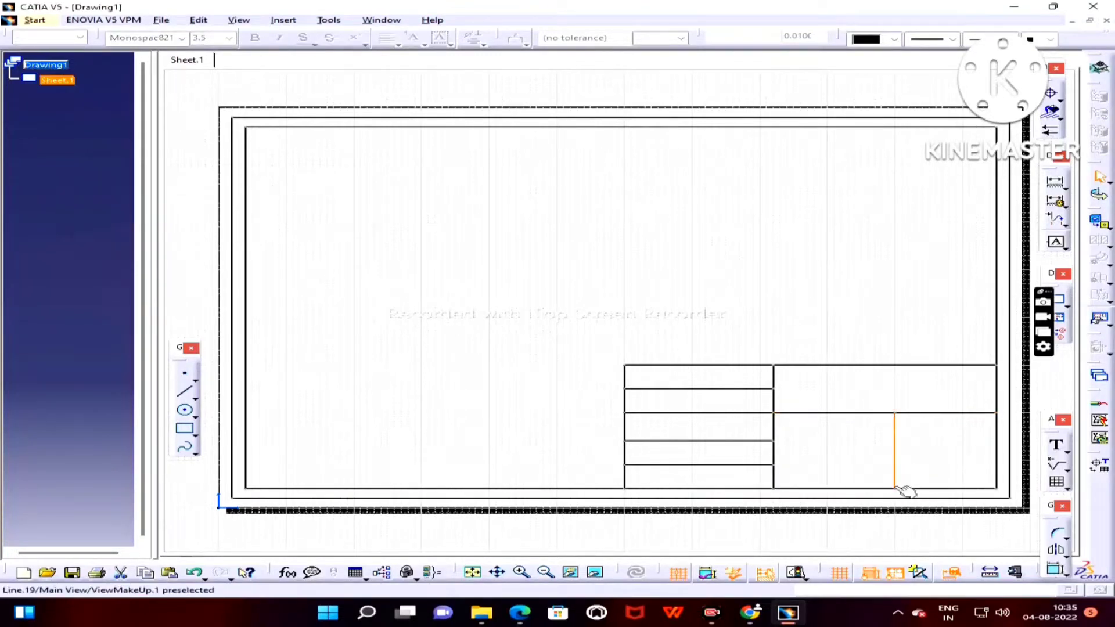
Rule the lower-right cell with two 150 mm horizontal row lines
click(187, 395)
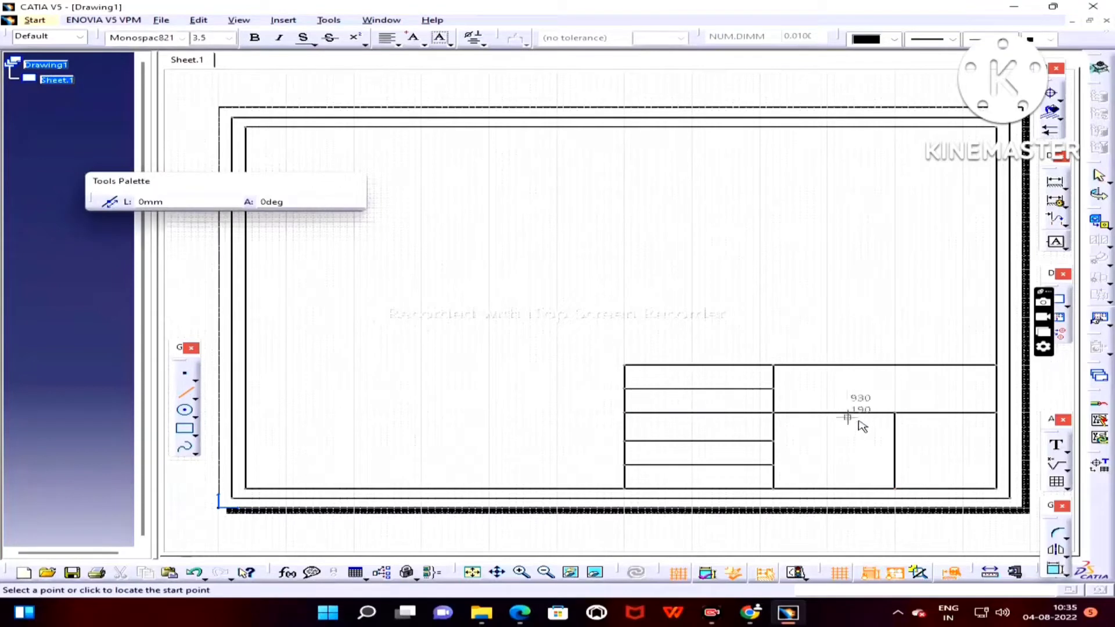
click(895, 441)
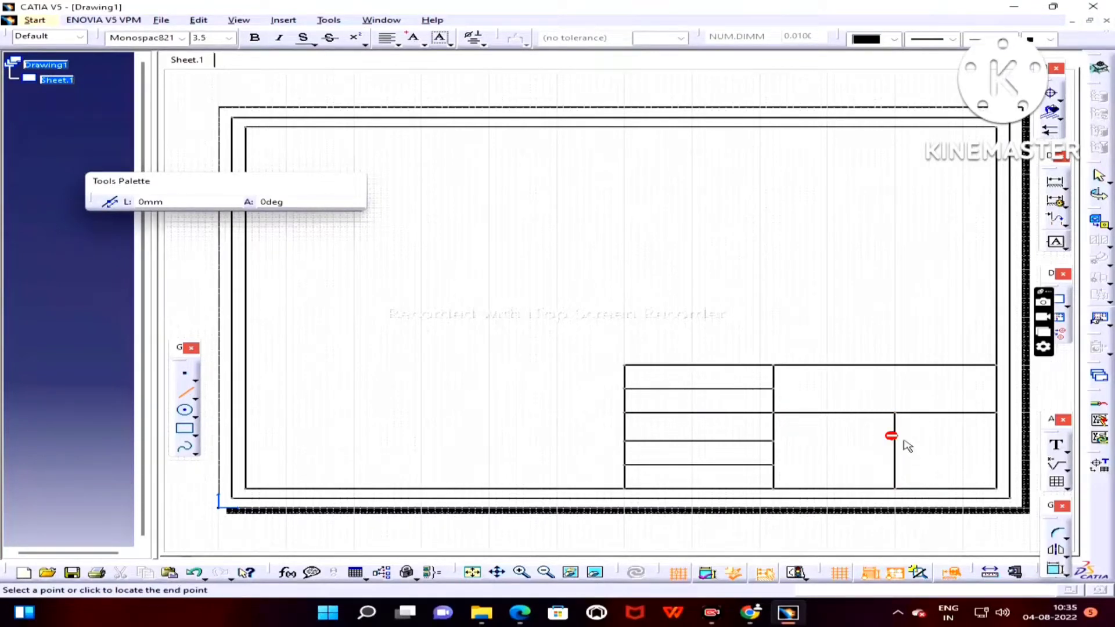
click(996, 441)
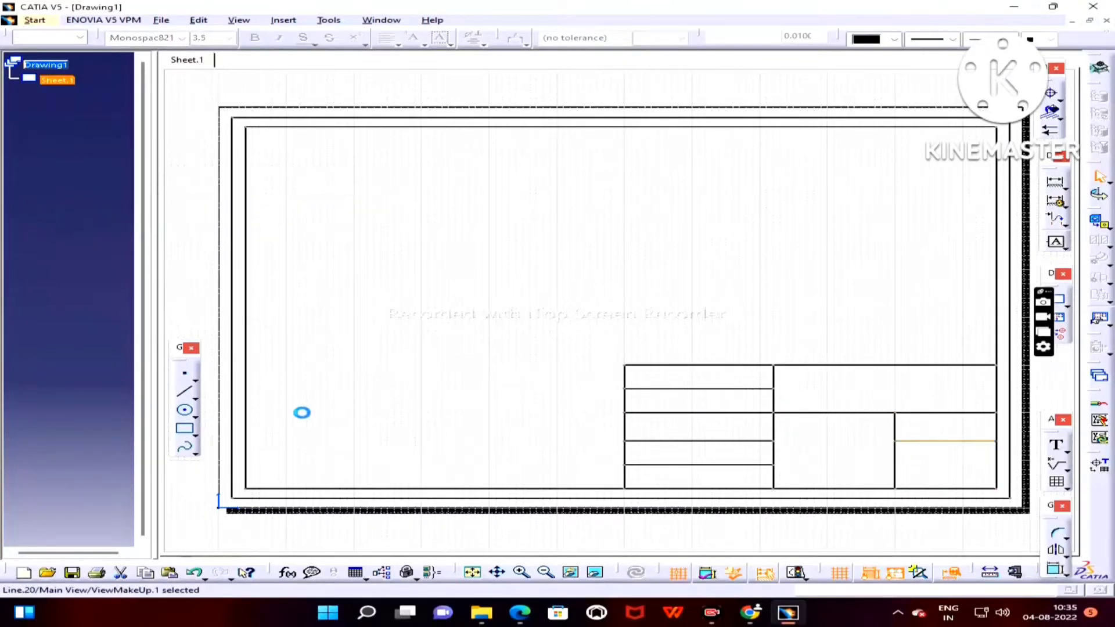
click(184, 401)
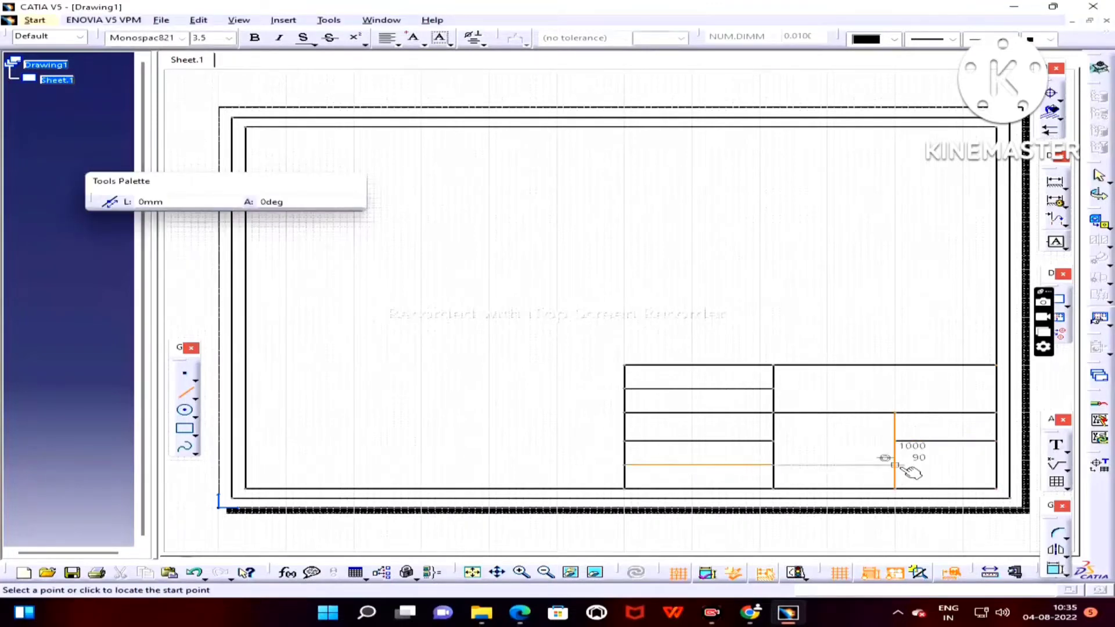
click(895, 465)
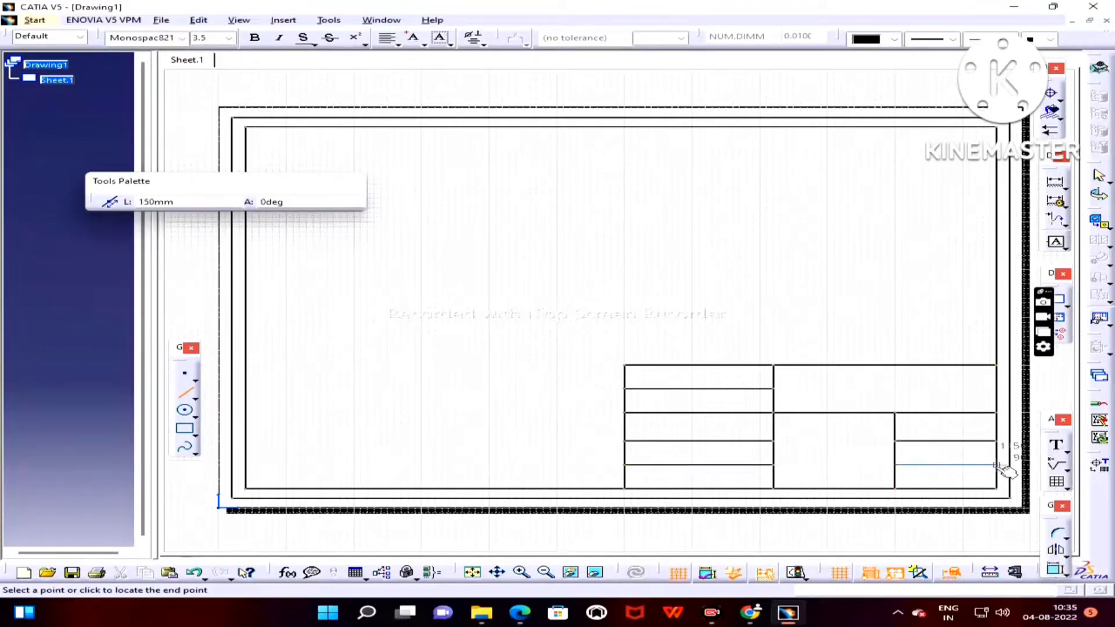
click(996, 466)
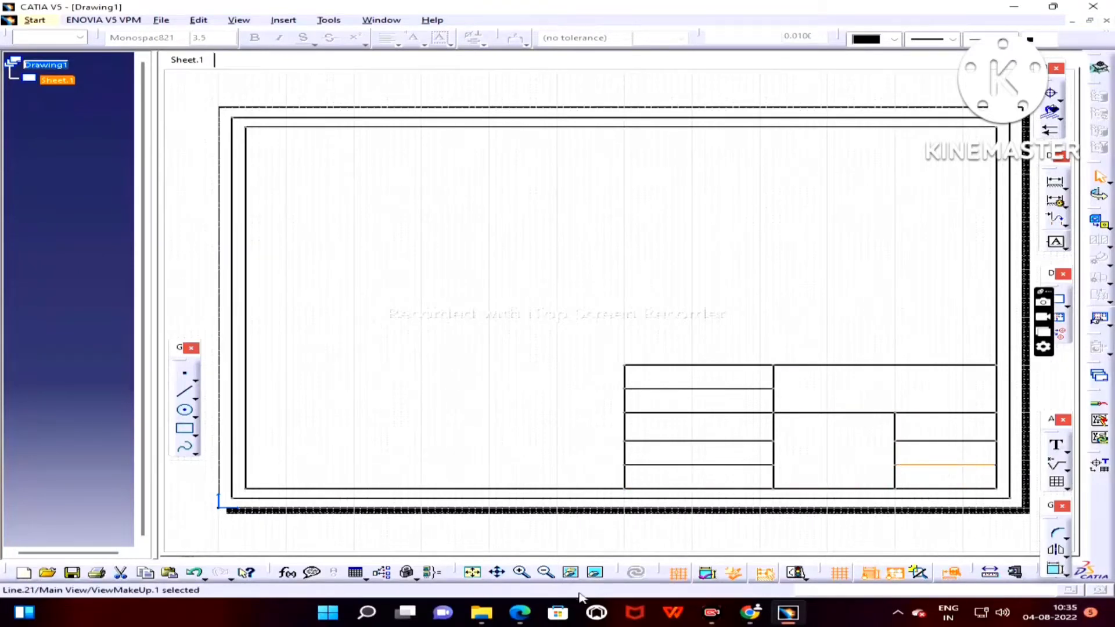
click(520, 613)
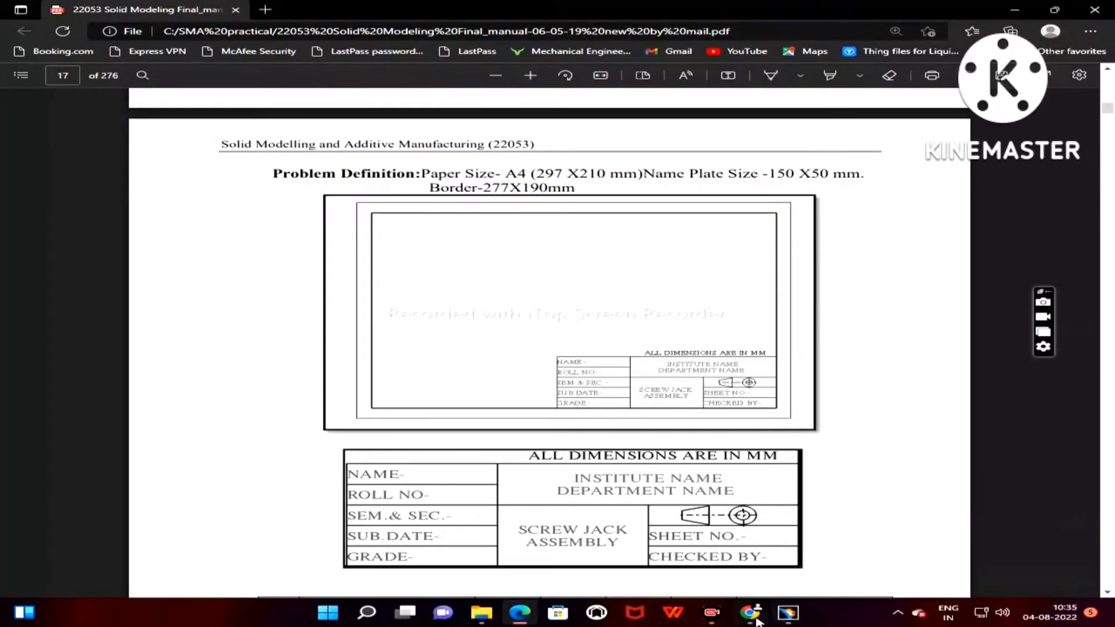
click(787, 614)
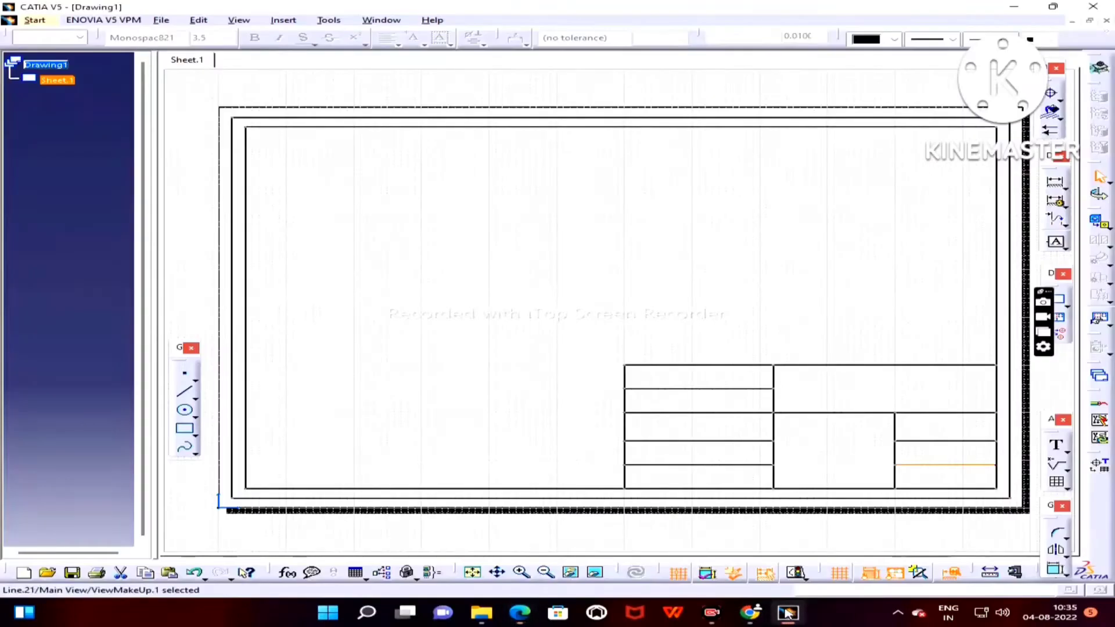
Add a NAME label in the top-left title-block cell in Monospac821 at size 16.0
click(1056, 446)
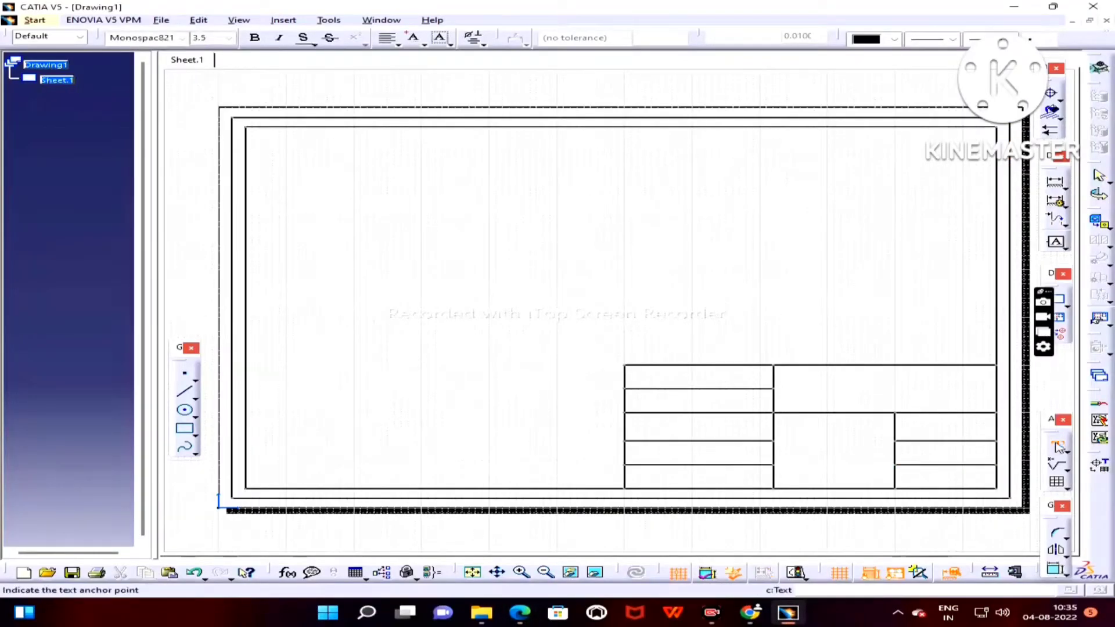
click(664, 375)
text(NAME)
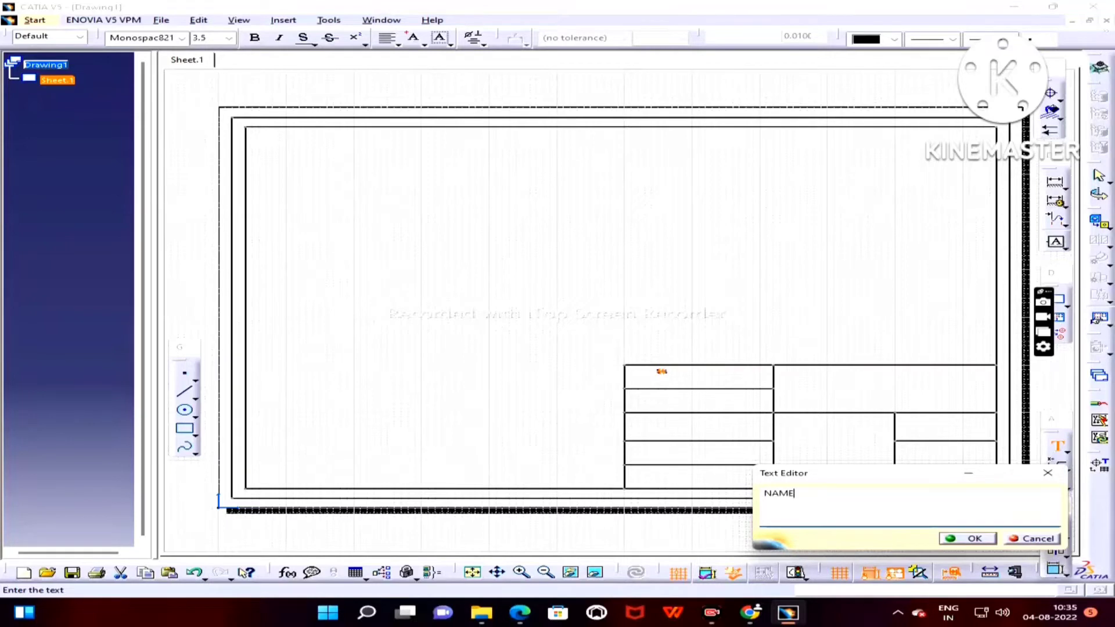
click(962, 536)
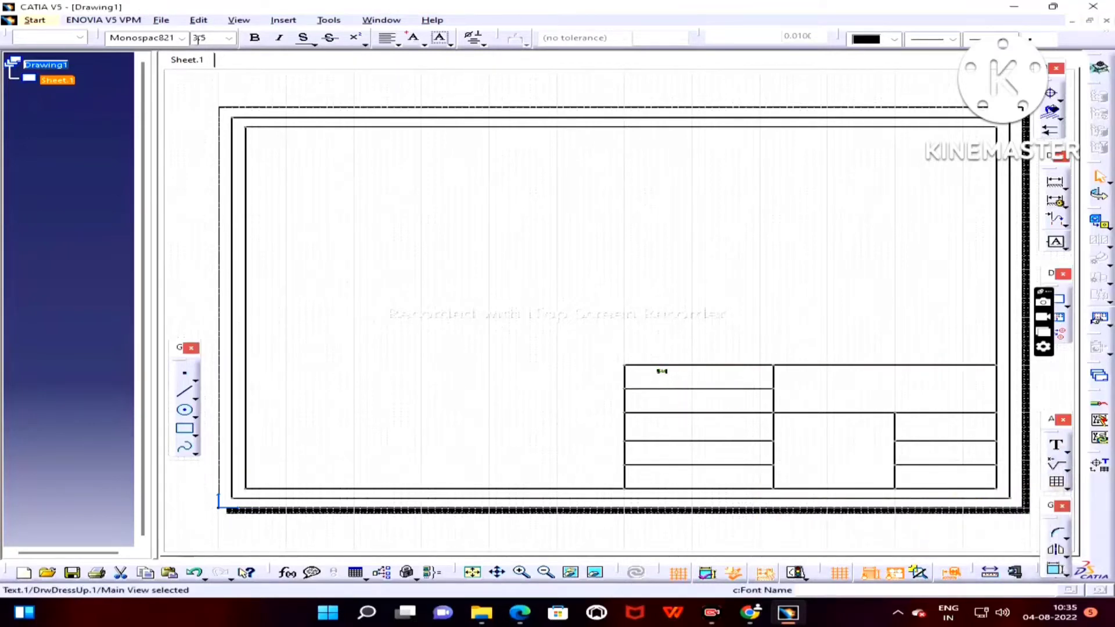
click(230, 37)
click(210, 104)
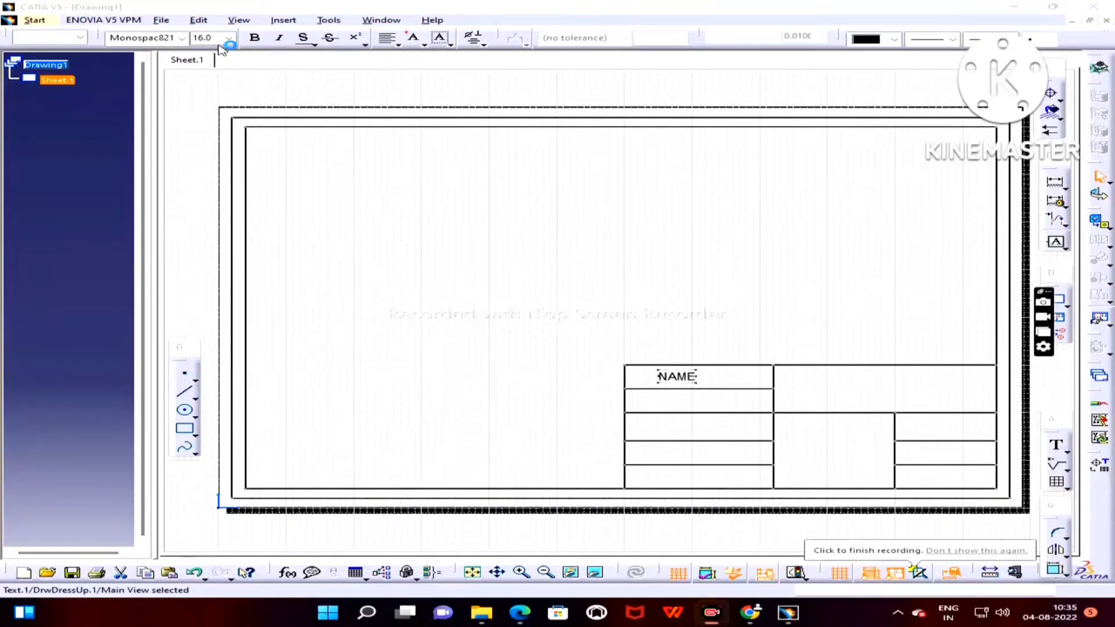
click(181, 40)
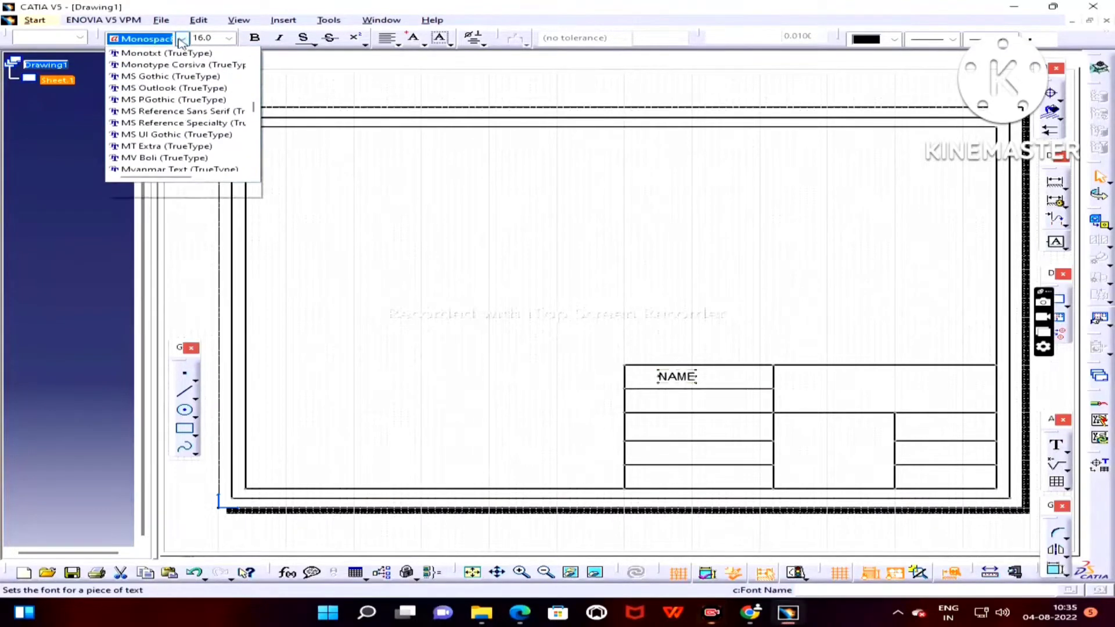
click(182, 41)
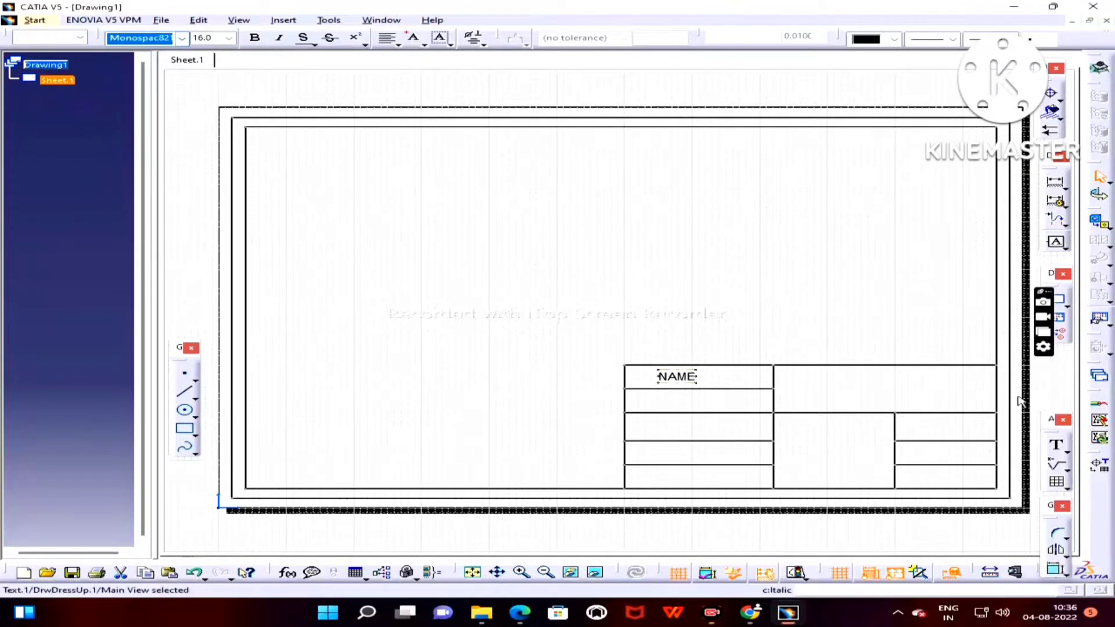
Shift the NAME label to its cell's left edge and deselect it
drag(675, 376, 646, 375)
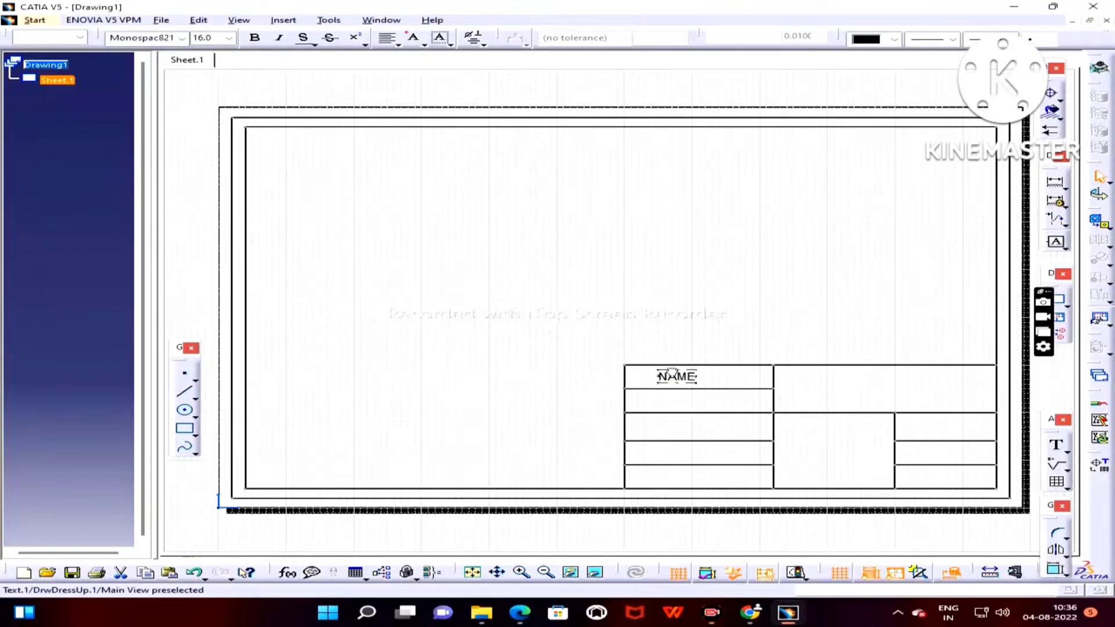
click(656, 400)
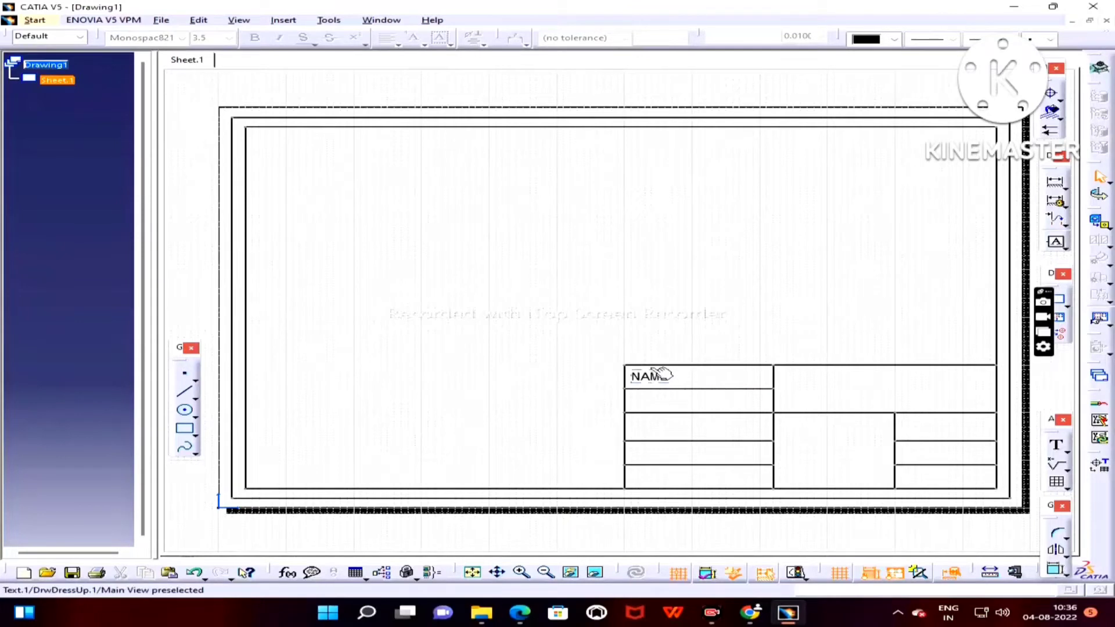
click(1066, 452)
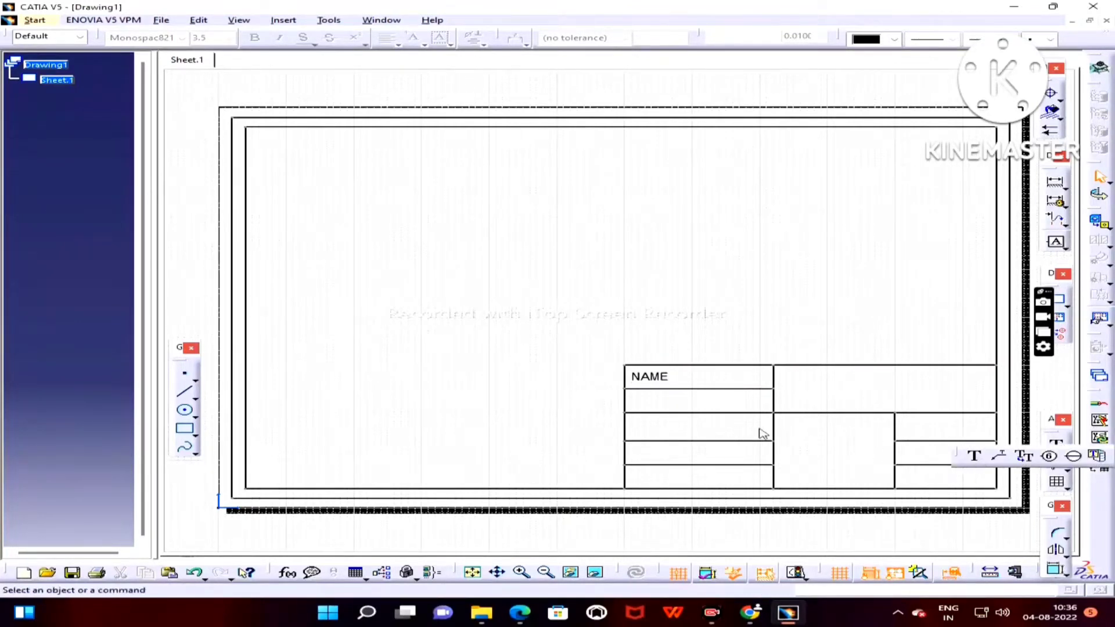
Add a ROLL NO label at size 16.0 in the second row, moved to the left
click(649, 406)
text(ROLL NO)
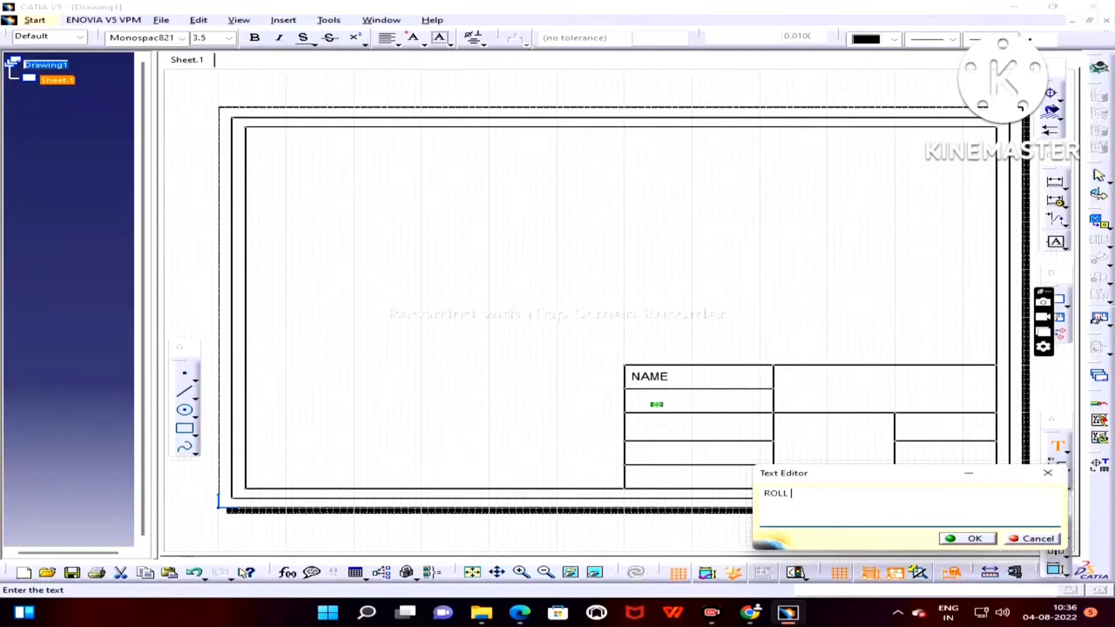
click(967, 542)
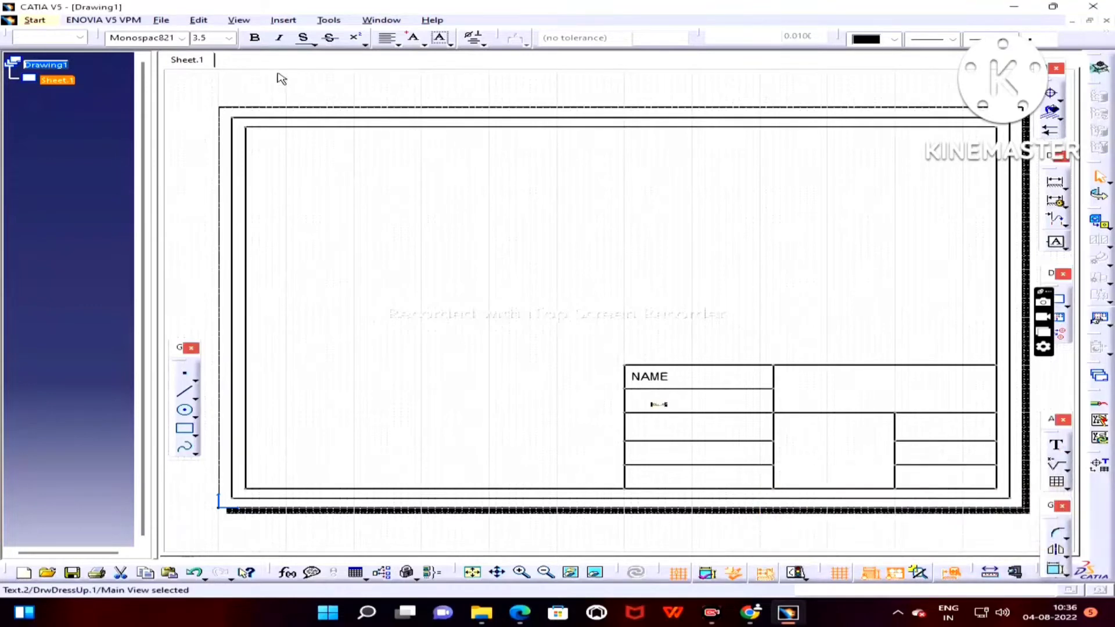
click(229, 37)
click(224, 106)
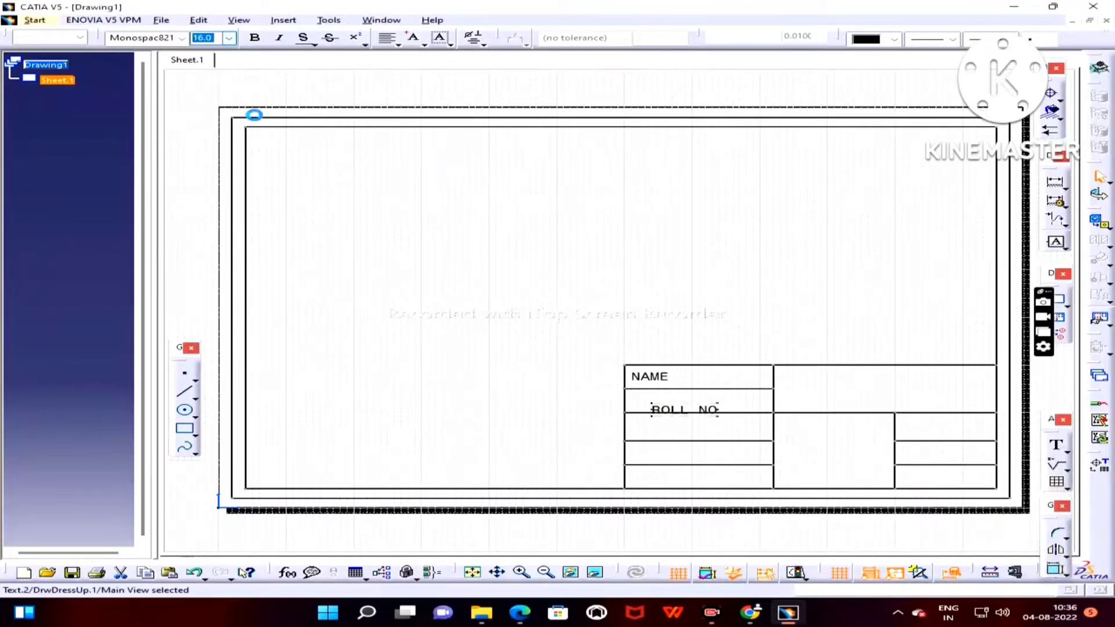
drag(703, 408, 674, 394)
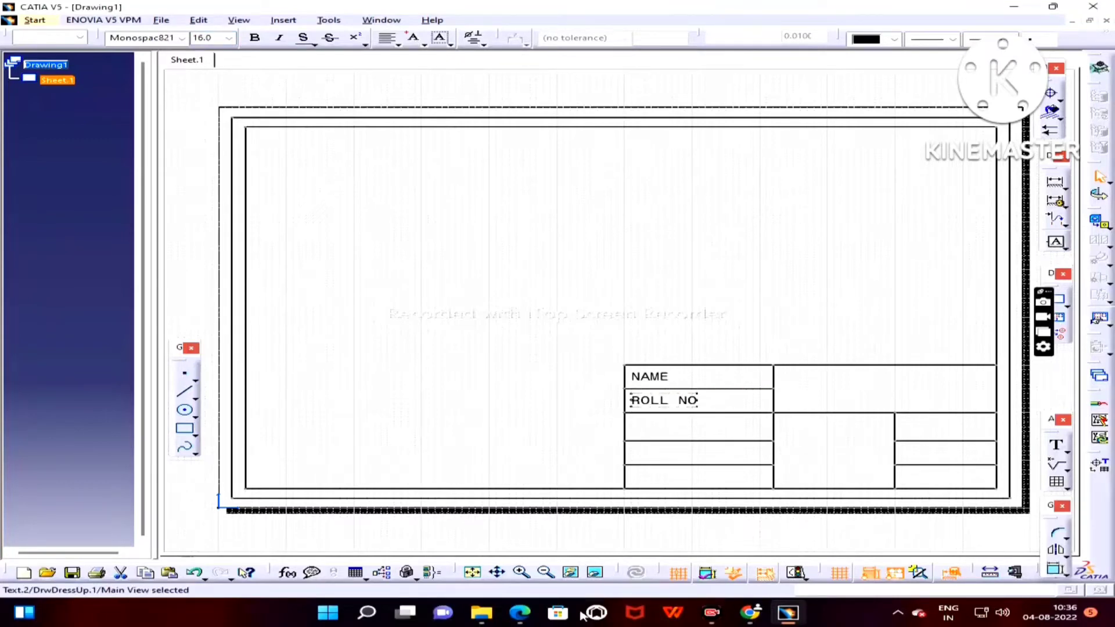
click(525, 619)
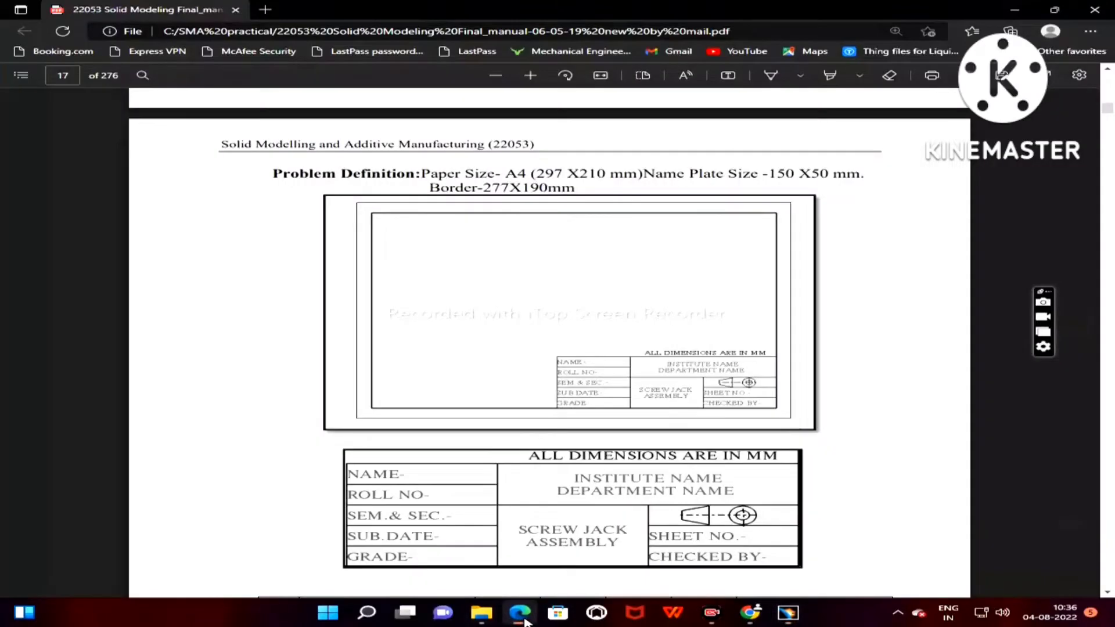
click(525, 619)
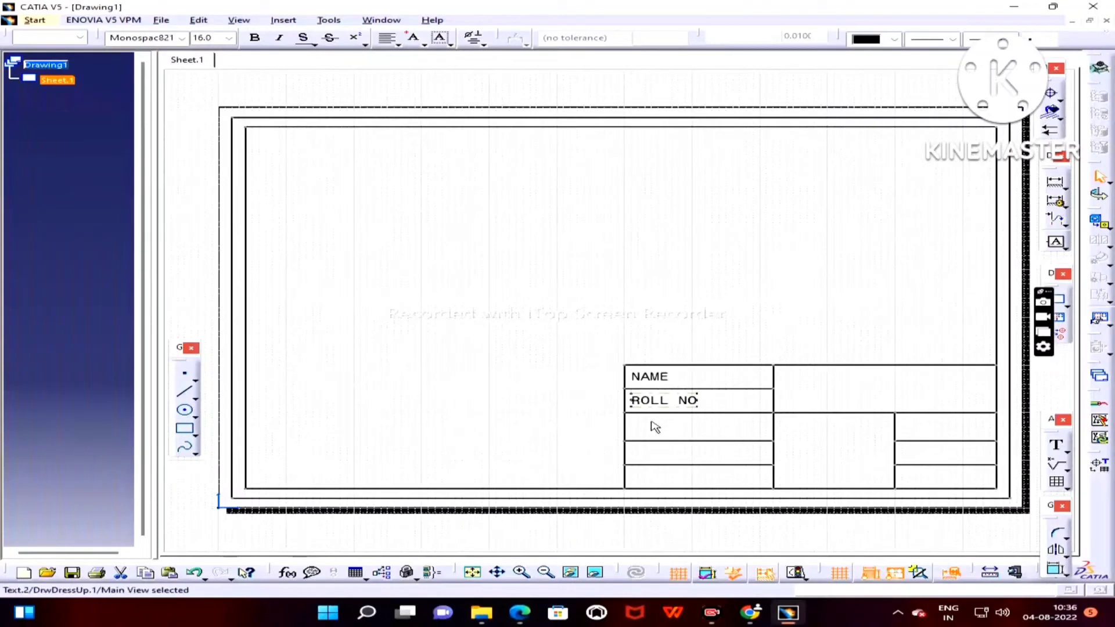
click(654, 428)
click(1057, 446)
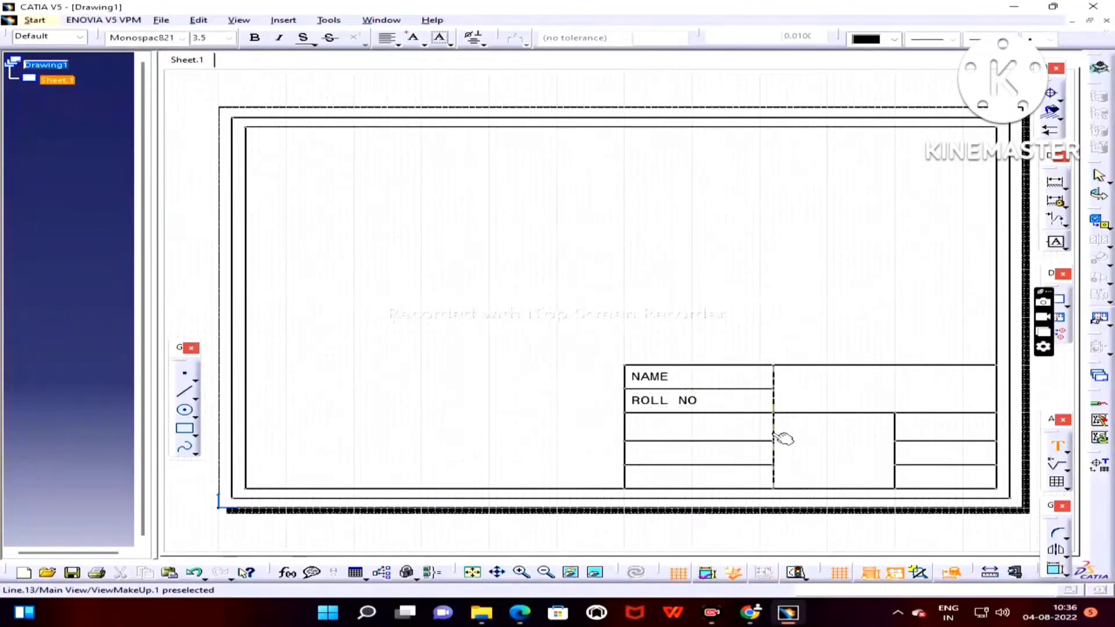
Add a left-aligned SEM. & SEC label at size 16.0 in the title block's third row
click(655, 430)
text(SE)
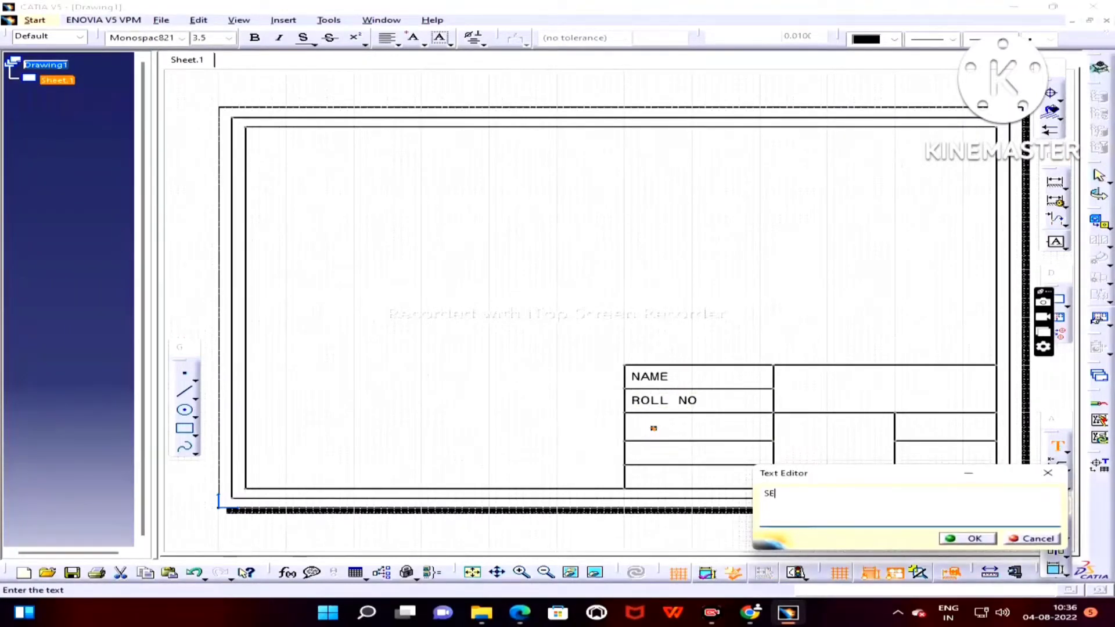
text(M. & SEC)
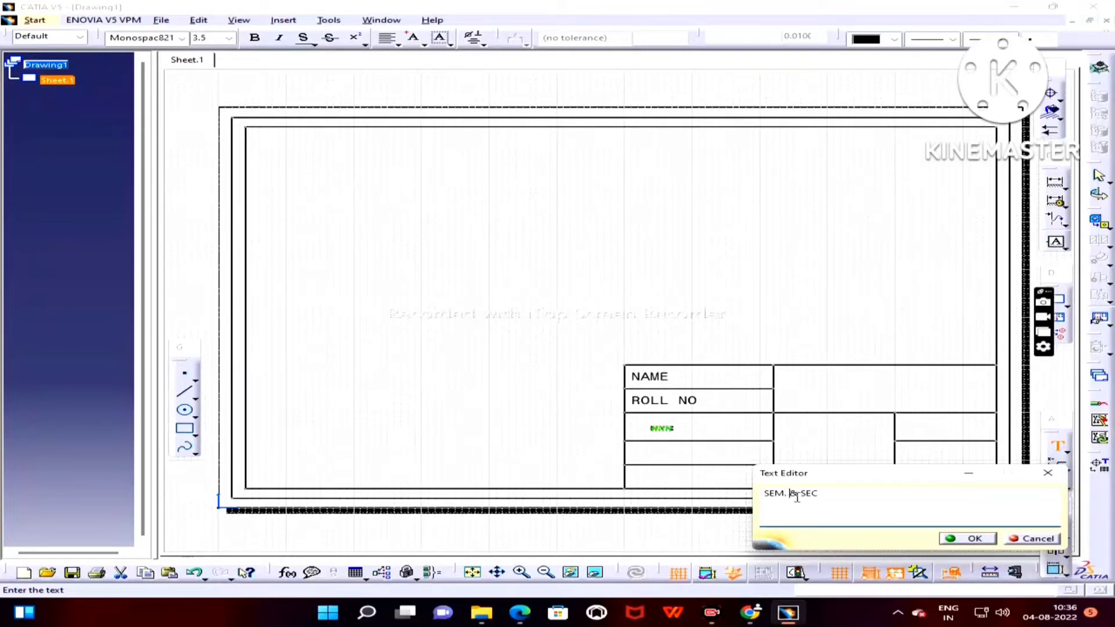
key(BackSpace)
click(957, 539)
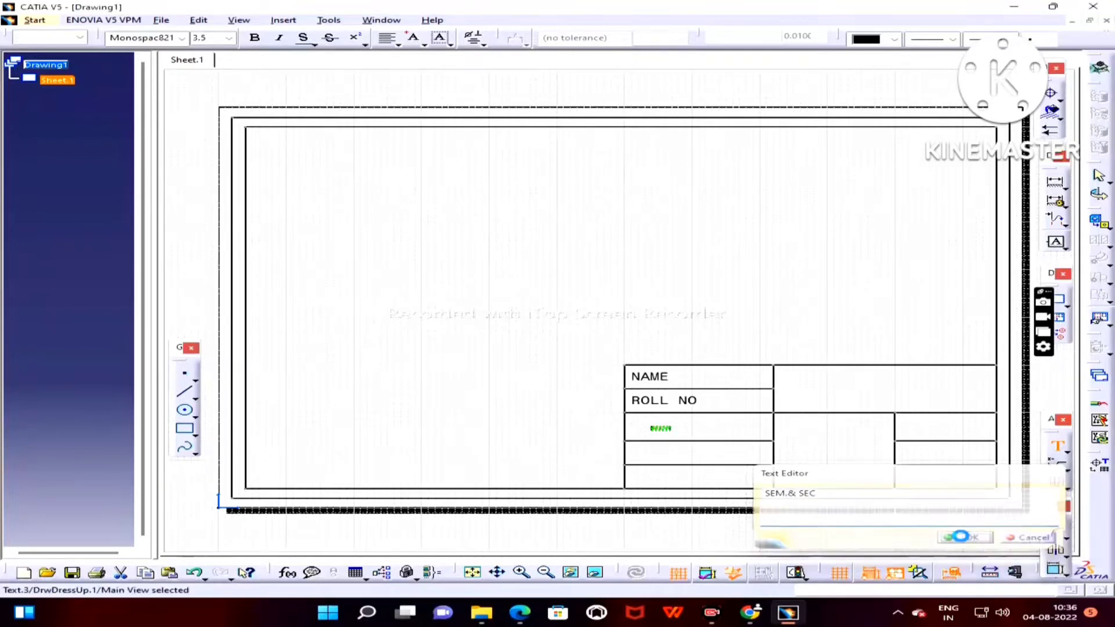
click(230, 39)
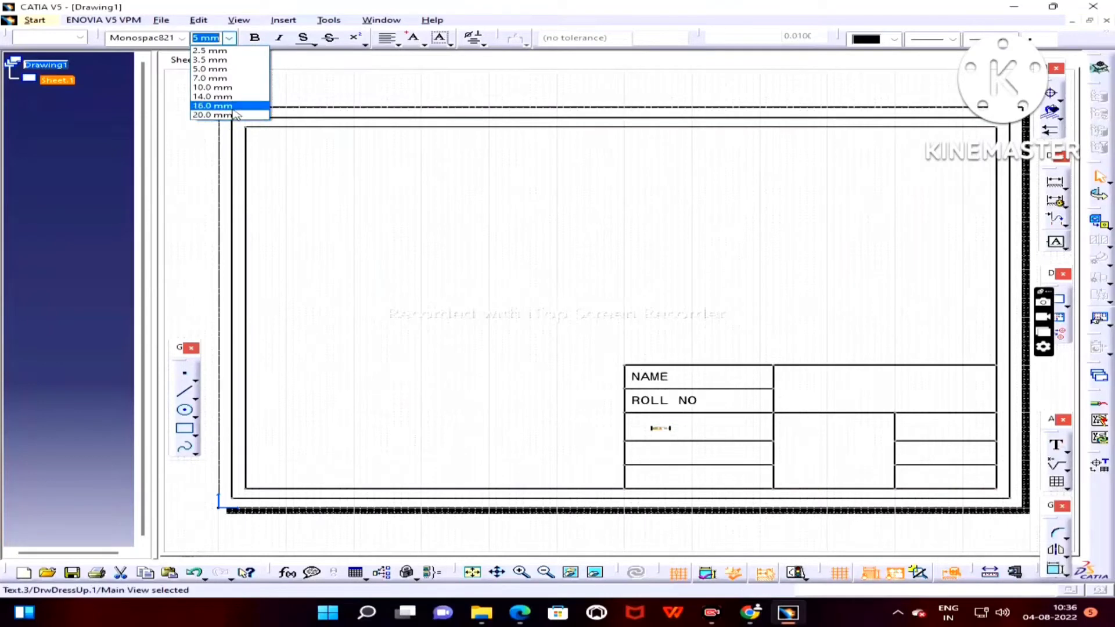
click(236, 110)
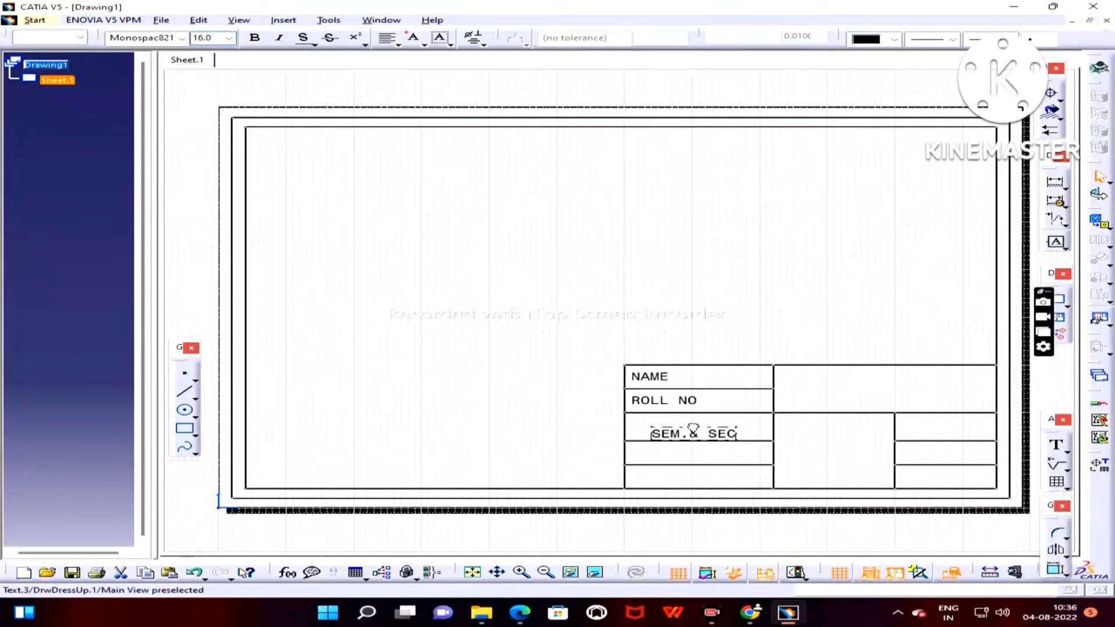
drag(693, 427, 672, 417)
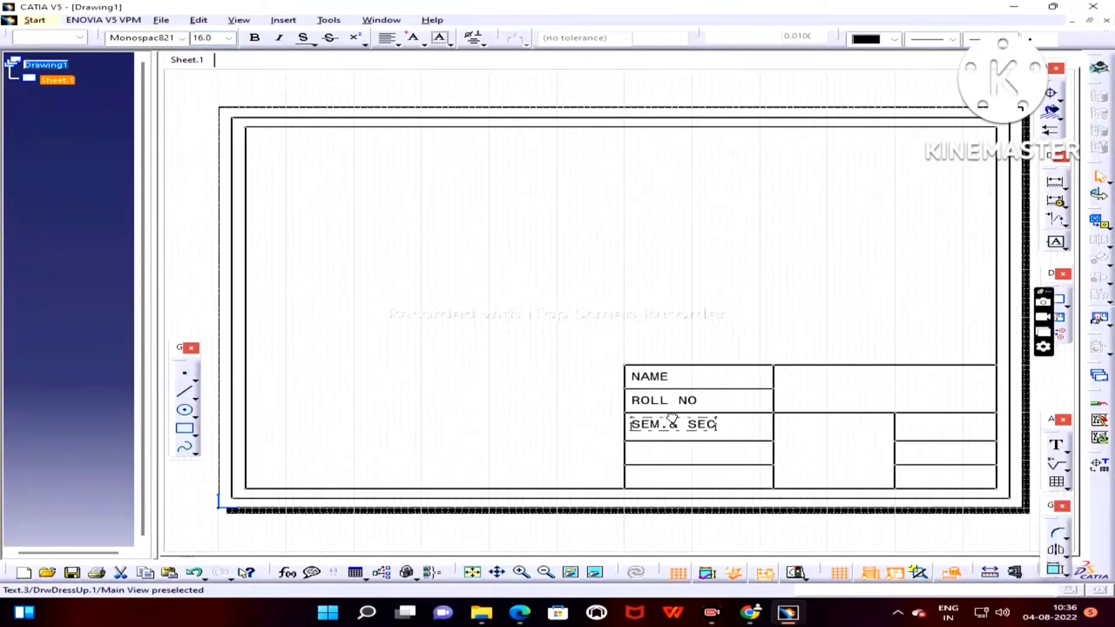
drag(672, 423, 673, 415)
click(530, 617)
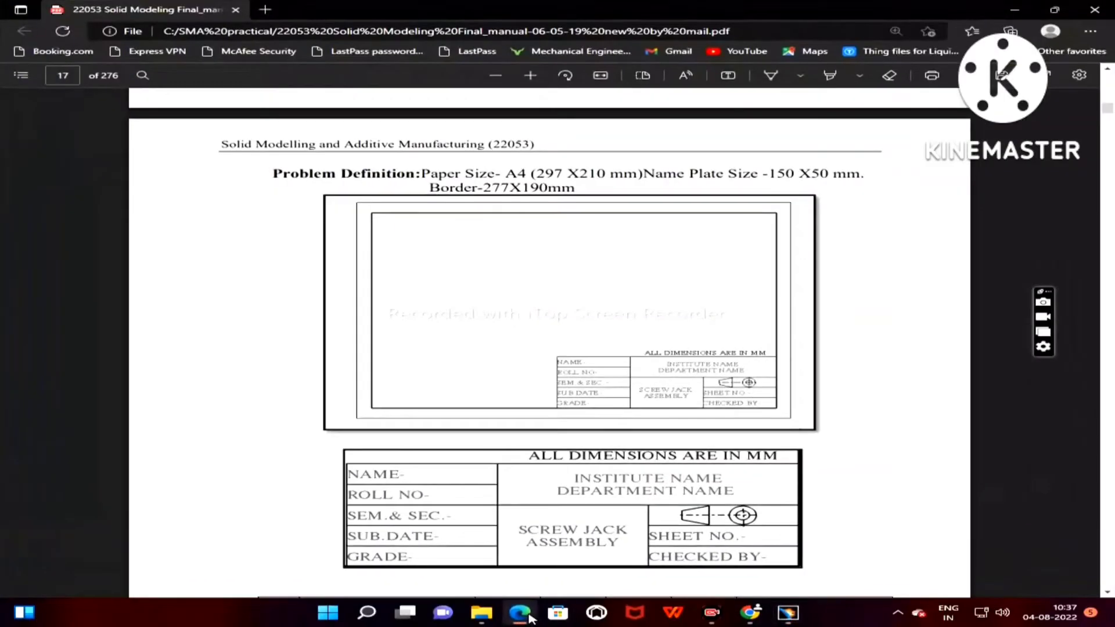
click(530, 617)
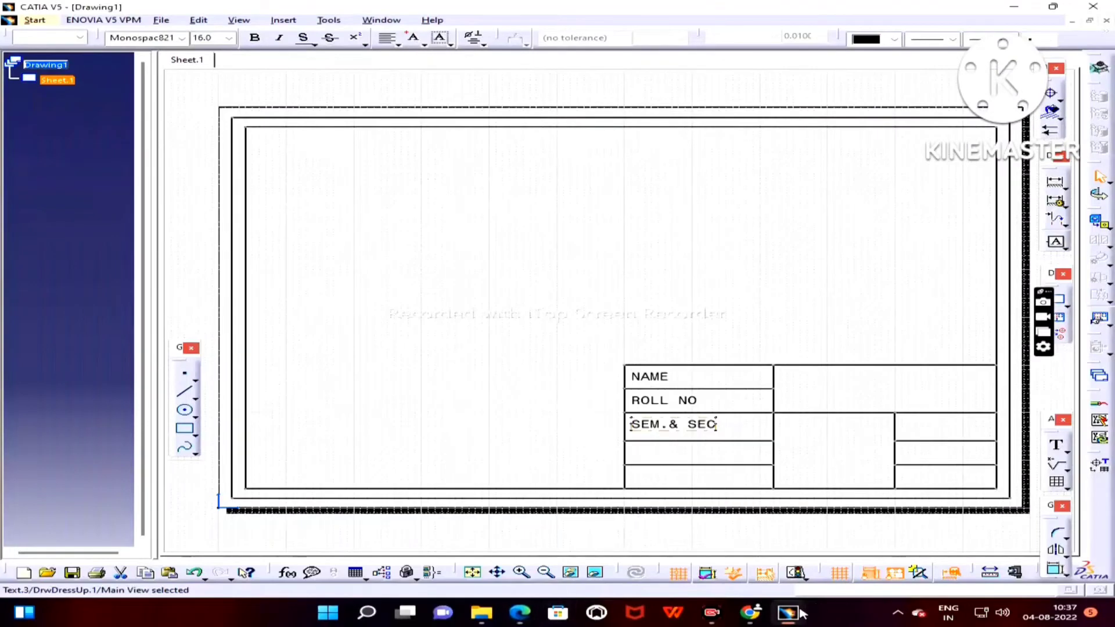
Add a SUB. DATE label at size 16.0, left-aligned in the fourth row
click(1056, 445)
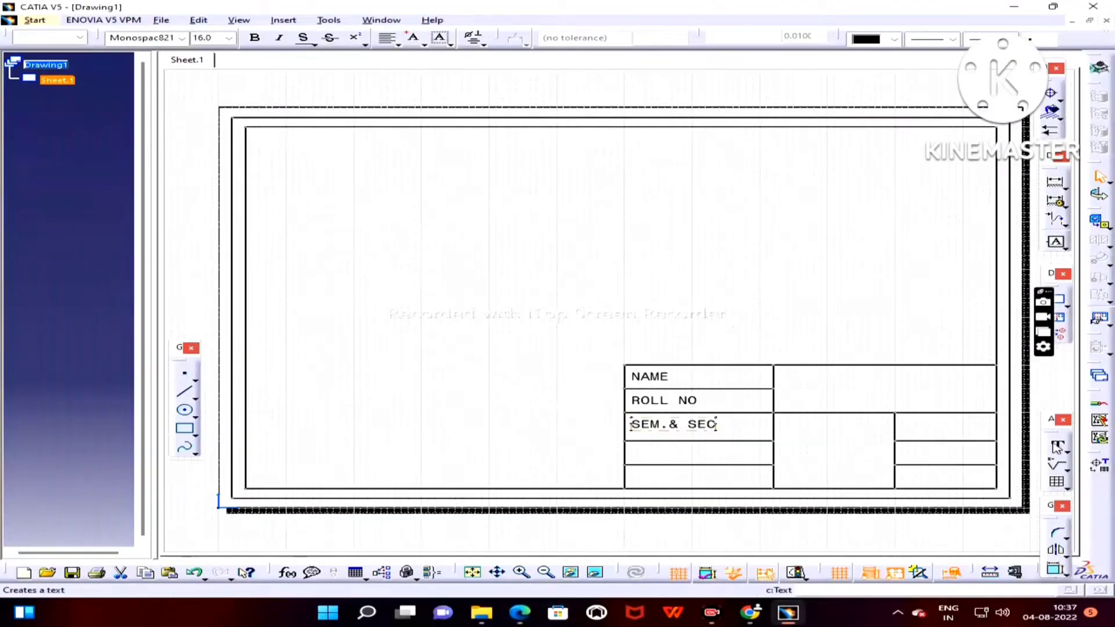
click(651, 451)
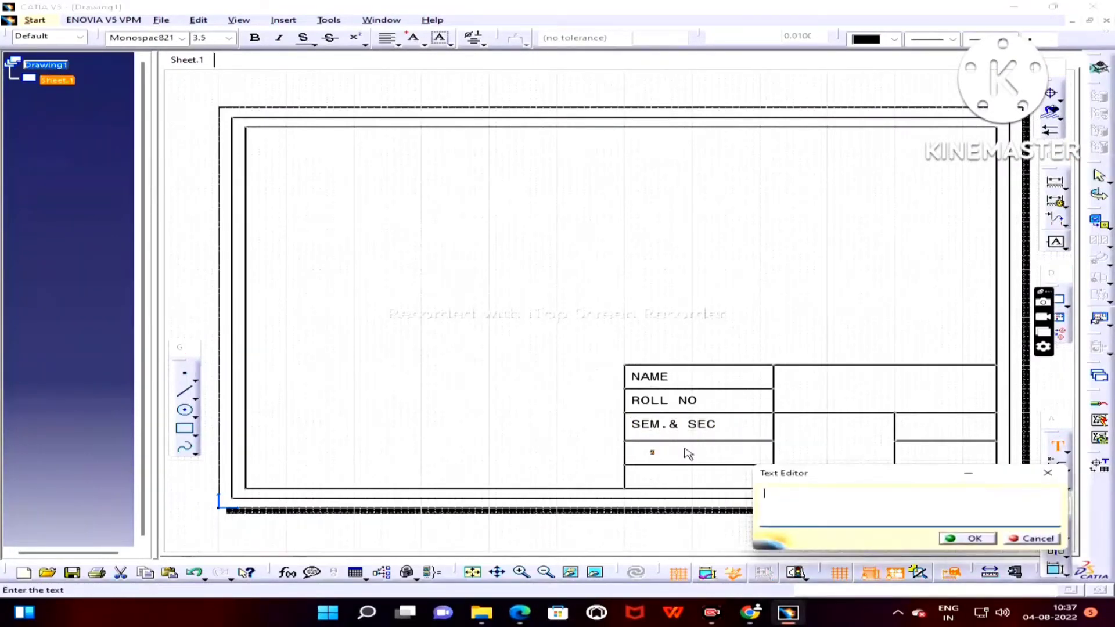
text(s)
click(520, 613)
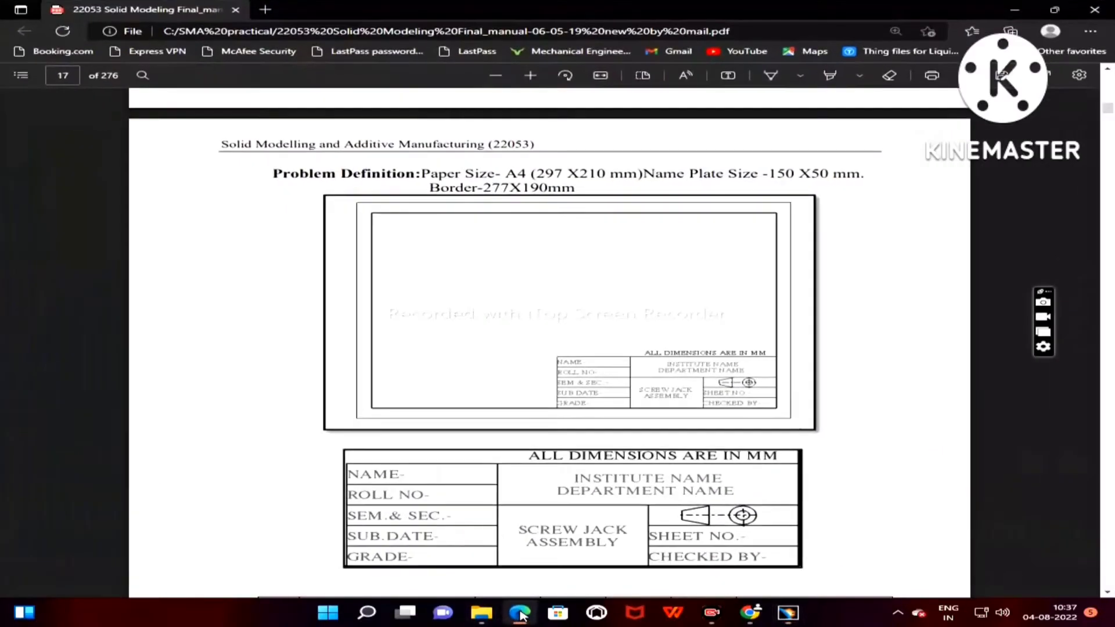
click(521, 614)
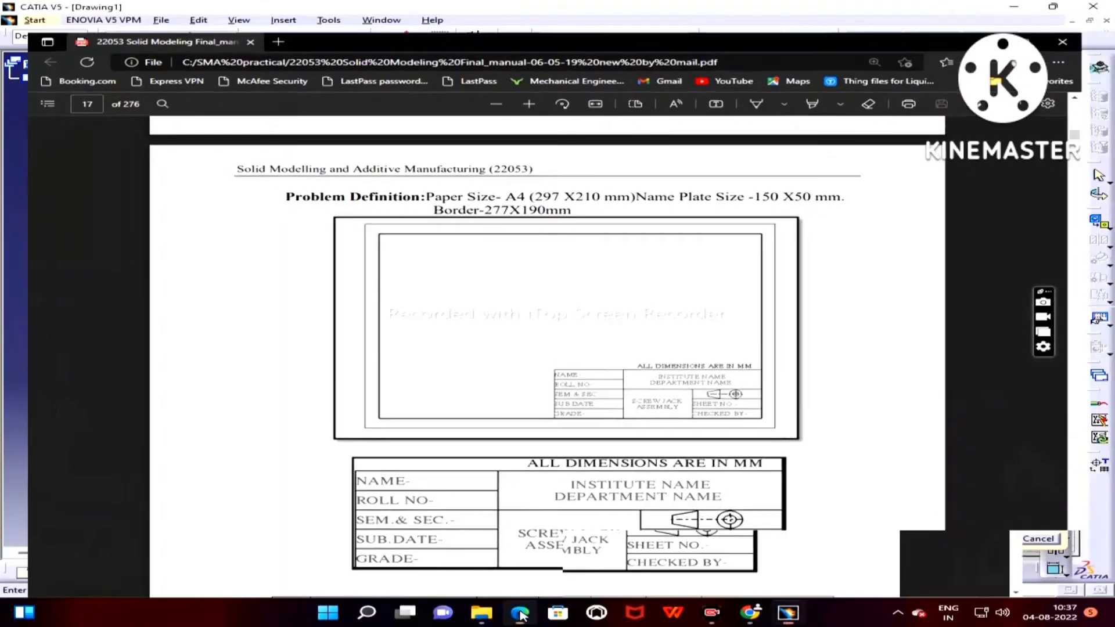
text(SUB. DATE)
click(811, 493)
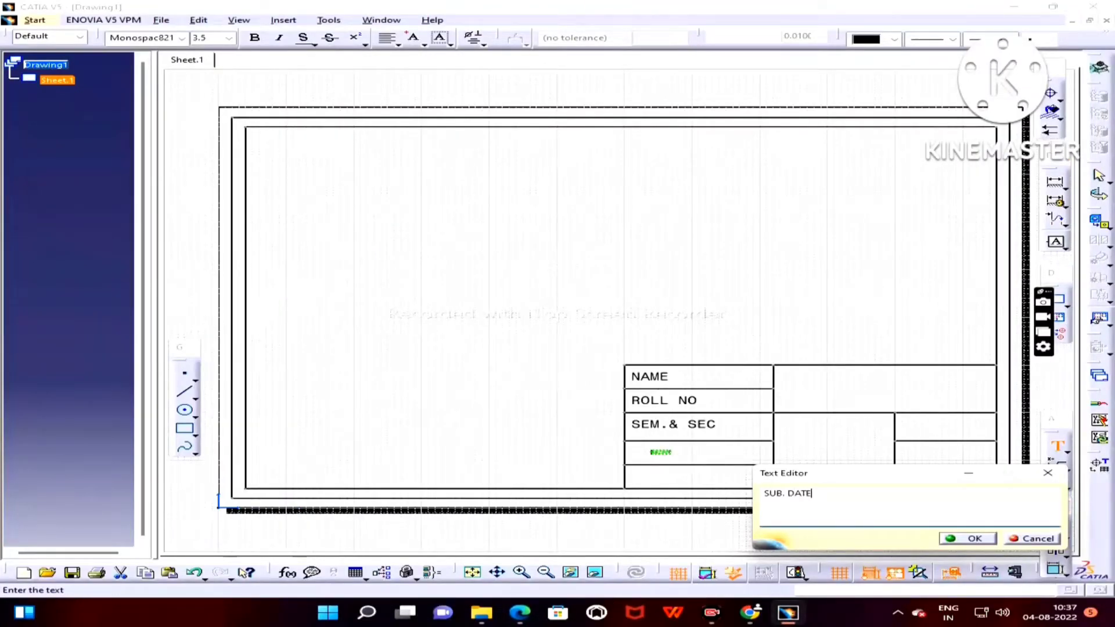
click(956, 540)
click(230, 38)
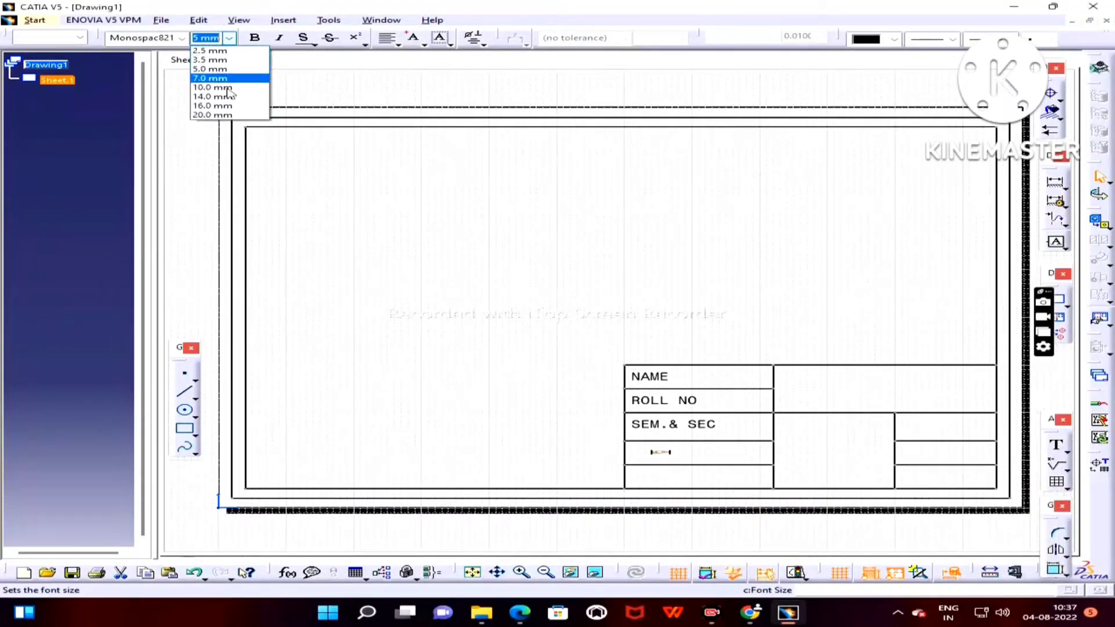
click(221, 105)
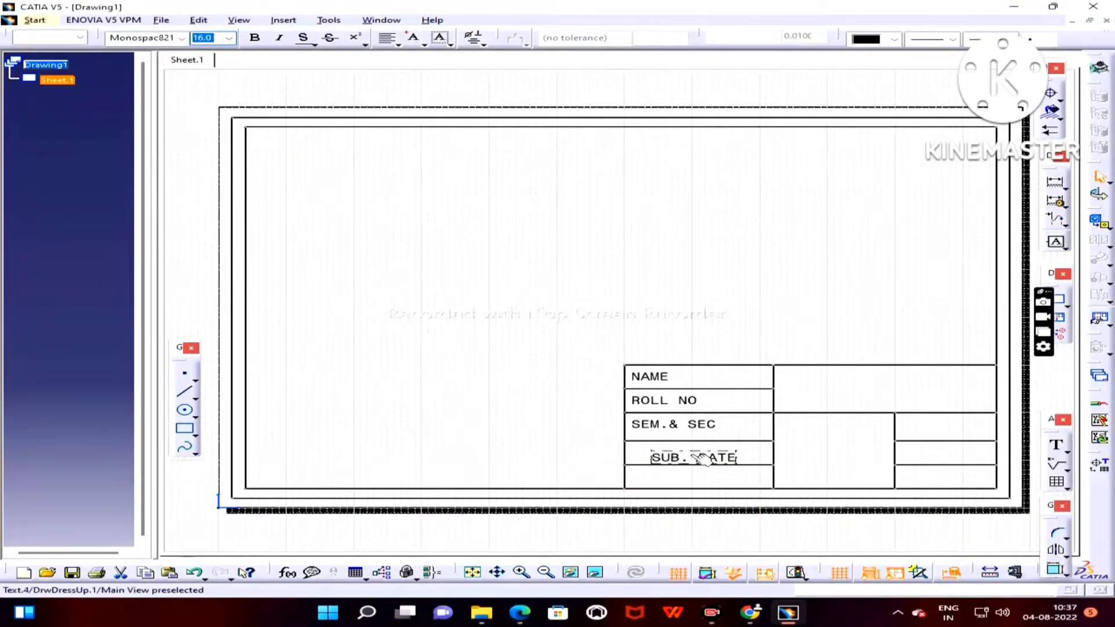
drag(704, 460, 689, 454)
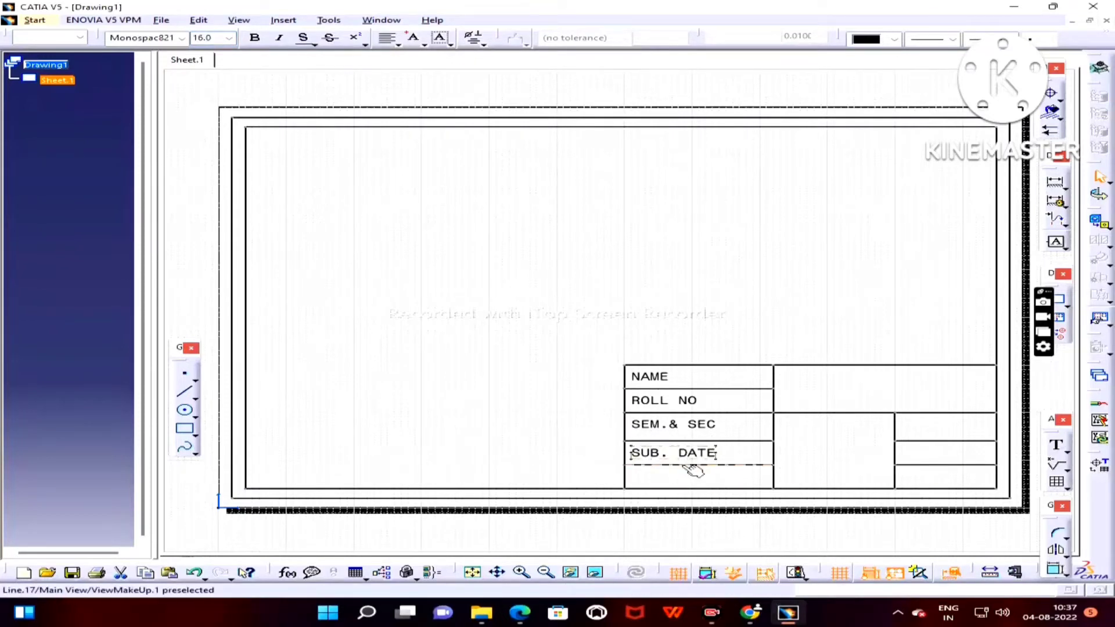
click(517, 614)
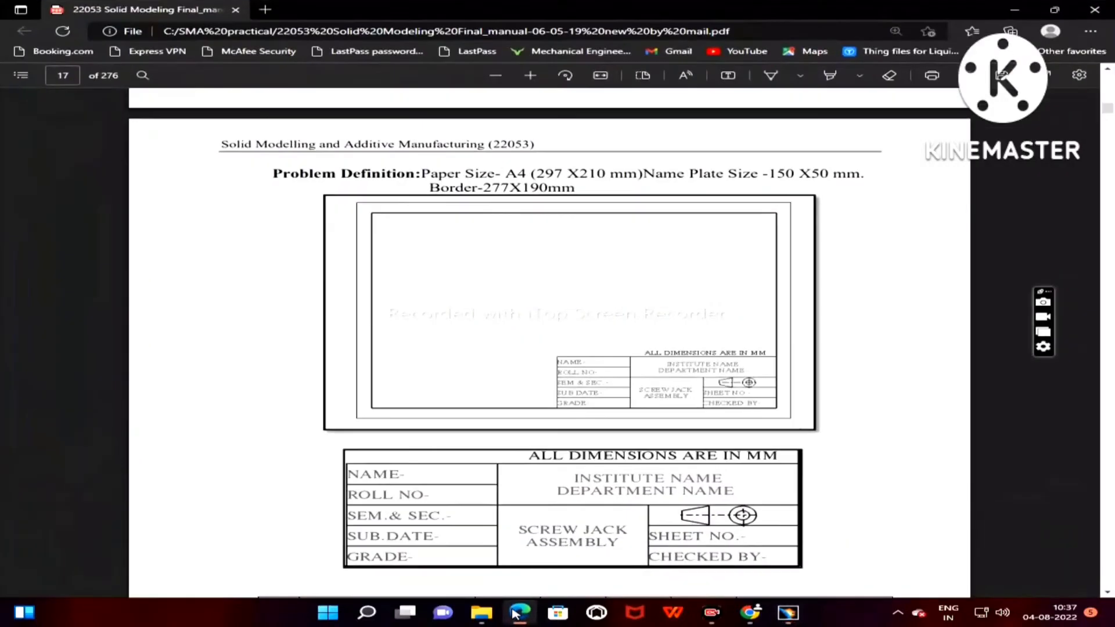
click(515, 614)
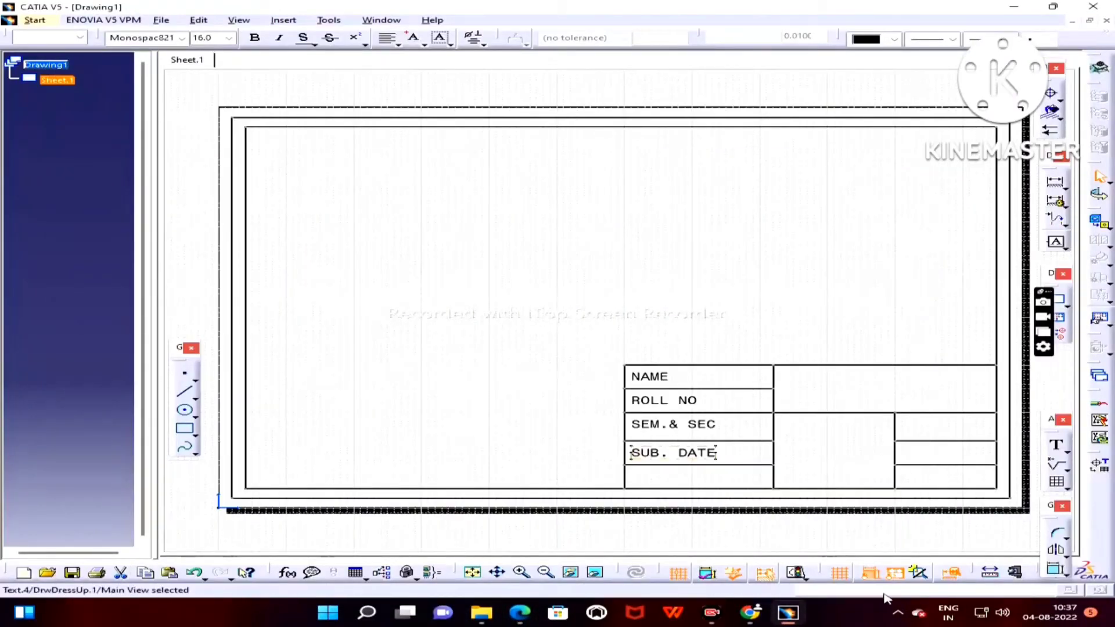
Add a GRADE label at size 16.0, left-aligned in the fifth row
click(1056, 445)
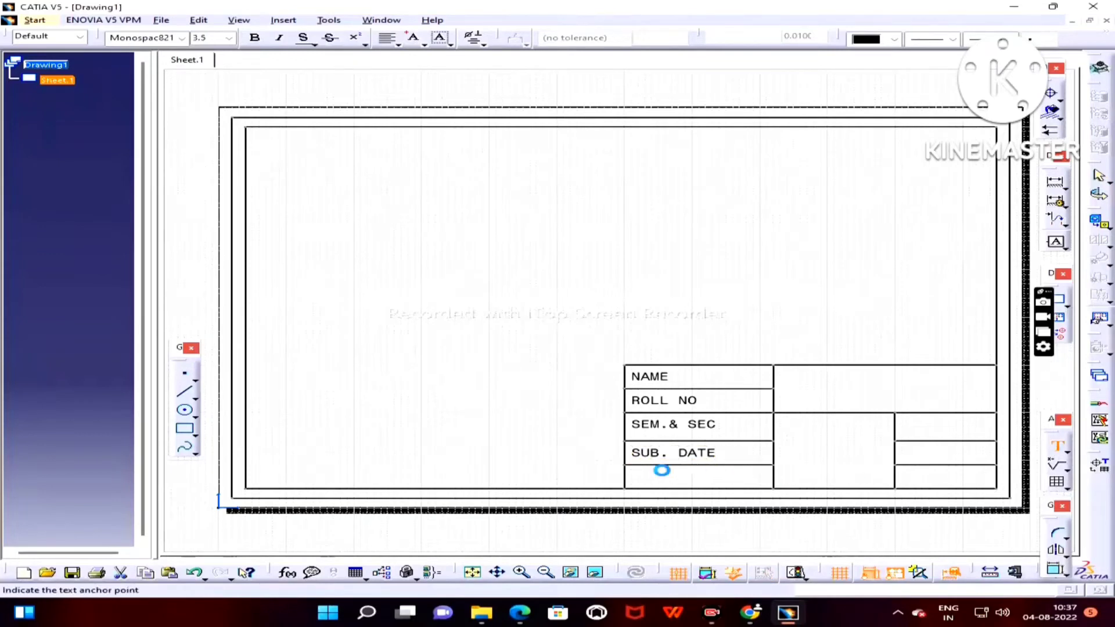
click(665, 477)
text(GRADE)
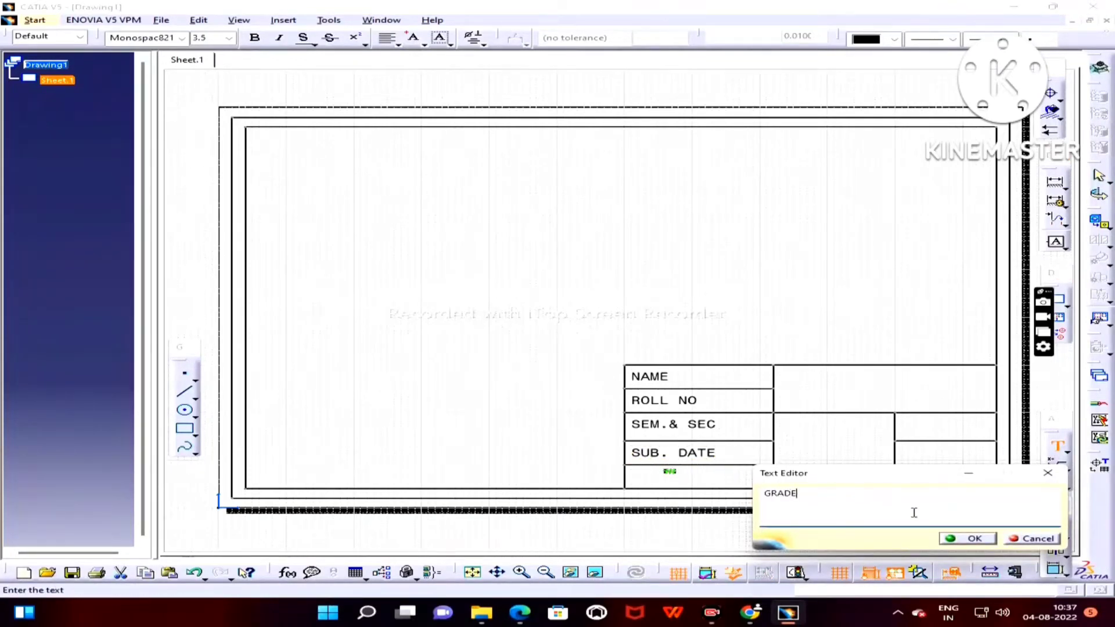
click(965, 539)
click(229, 38)
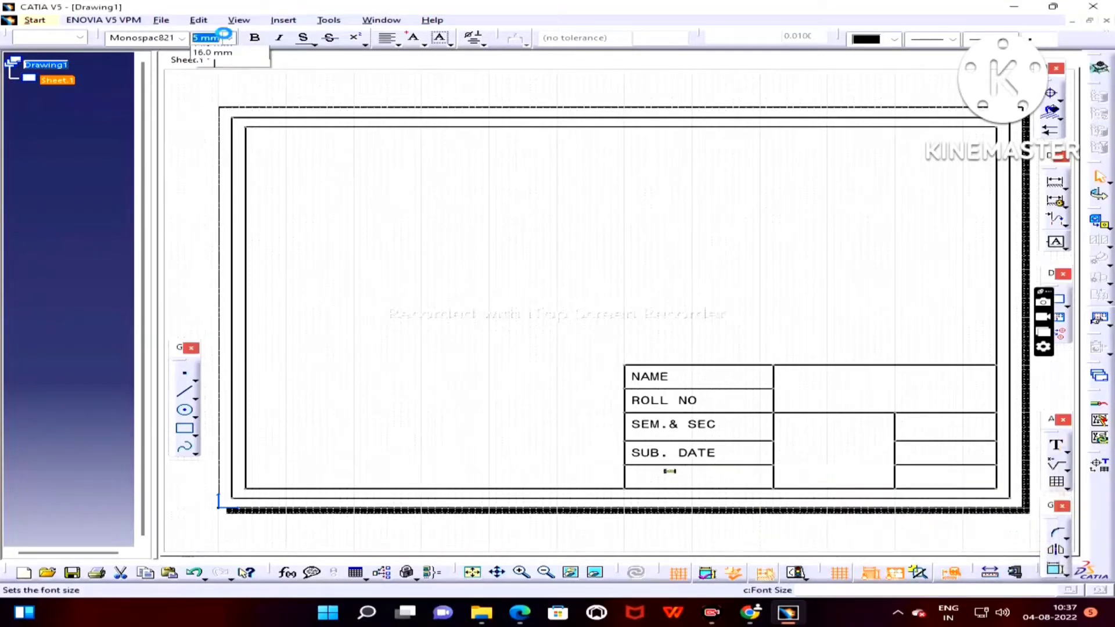
click(212, 106)
text(GRADE)
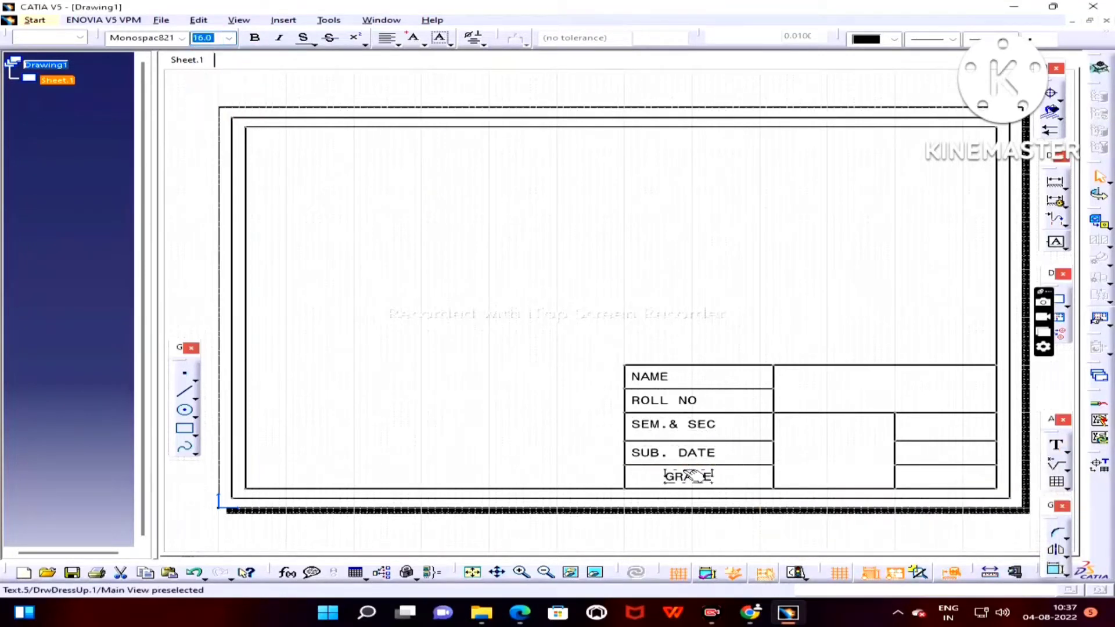
drag(688, 476, 655, 476)
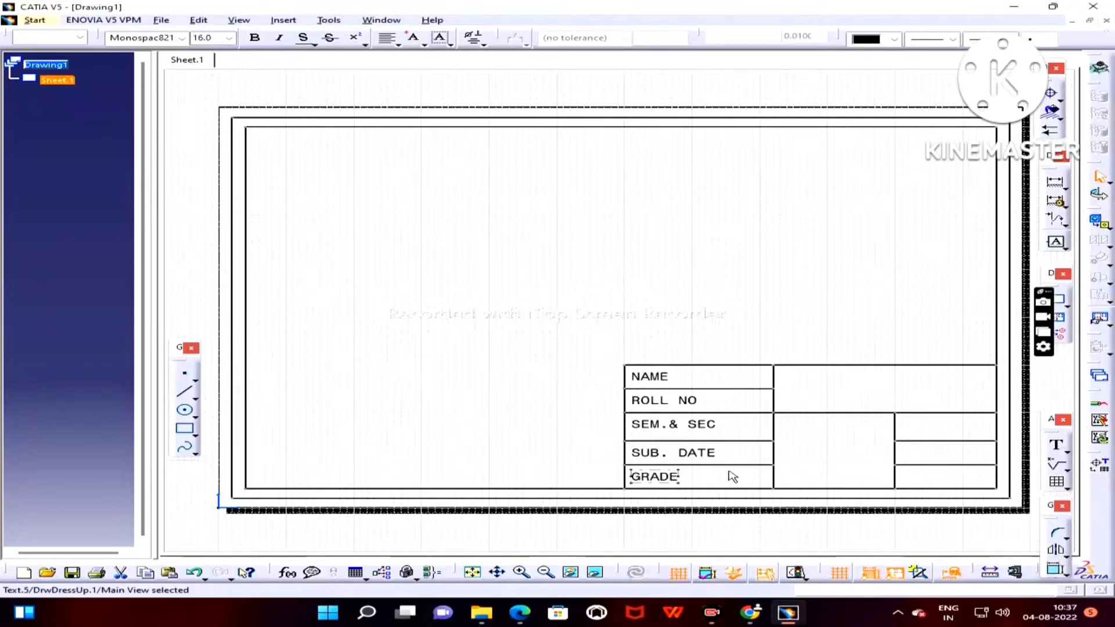
click(797, 399)
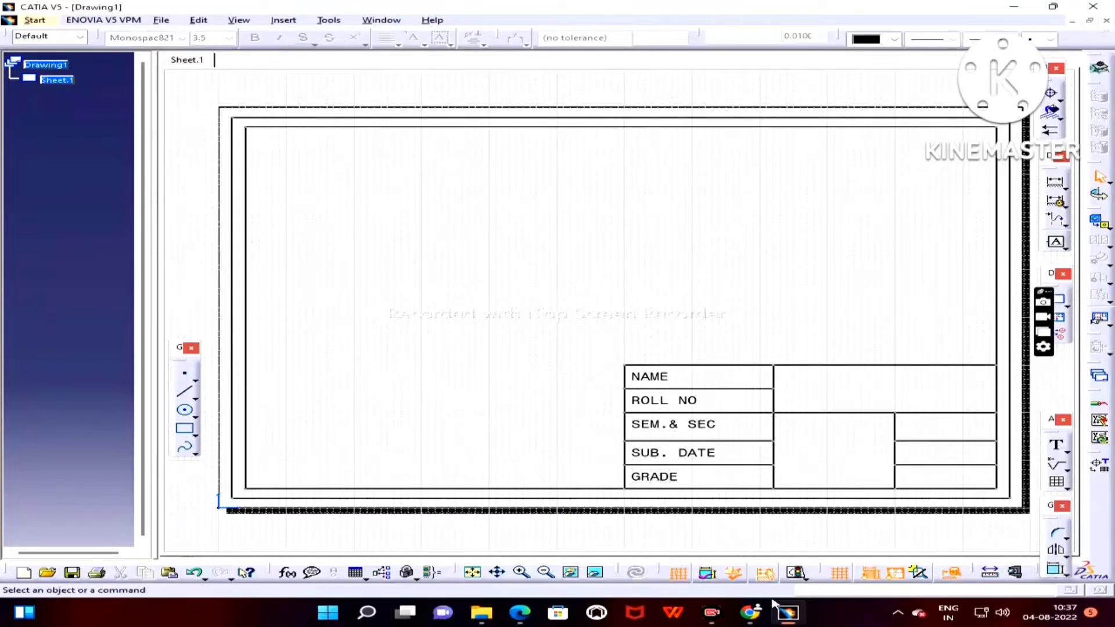
click(520, 613)
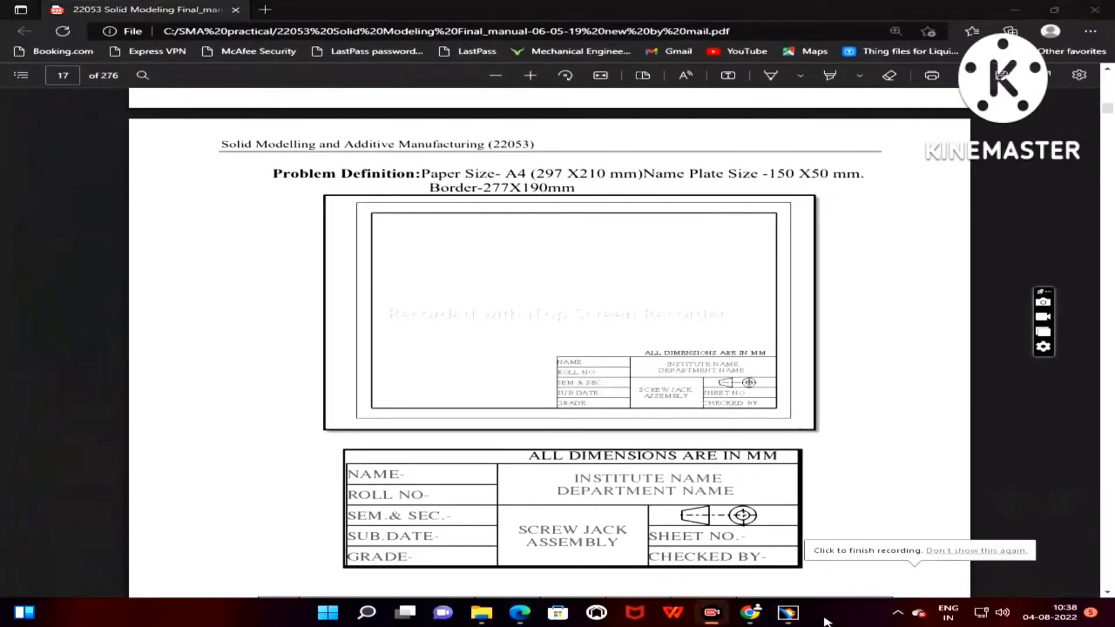
click(789, 613)
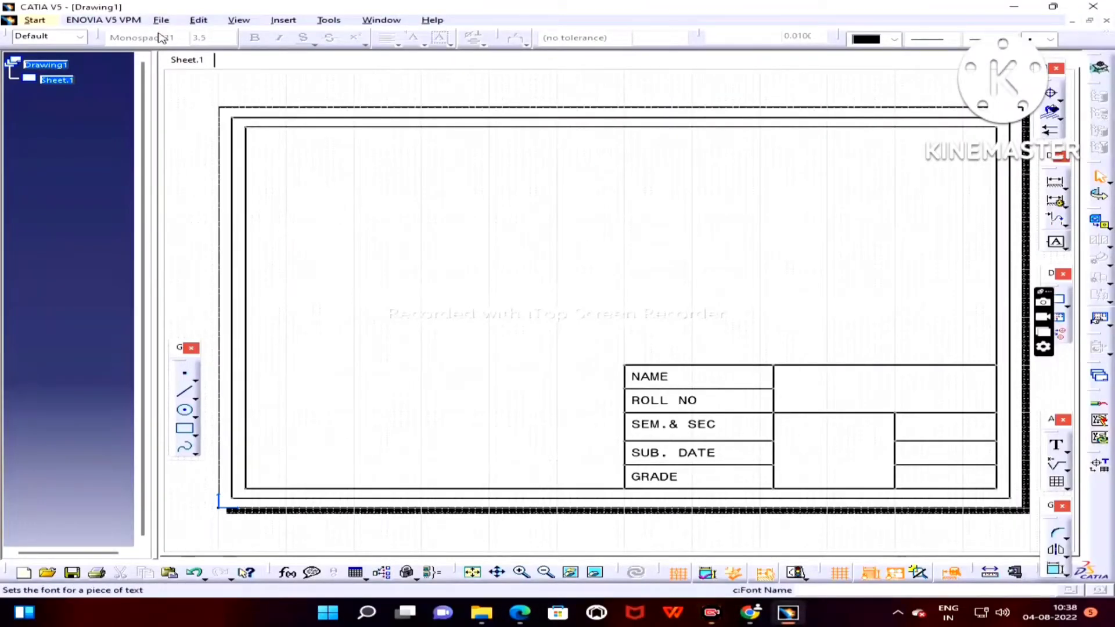
Create the SCREW JACK ASSEMBLY text in the title block at 16 mm size
click(1067, 450)
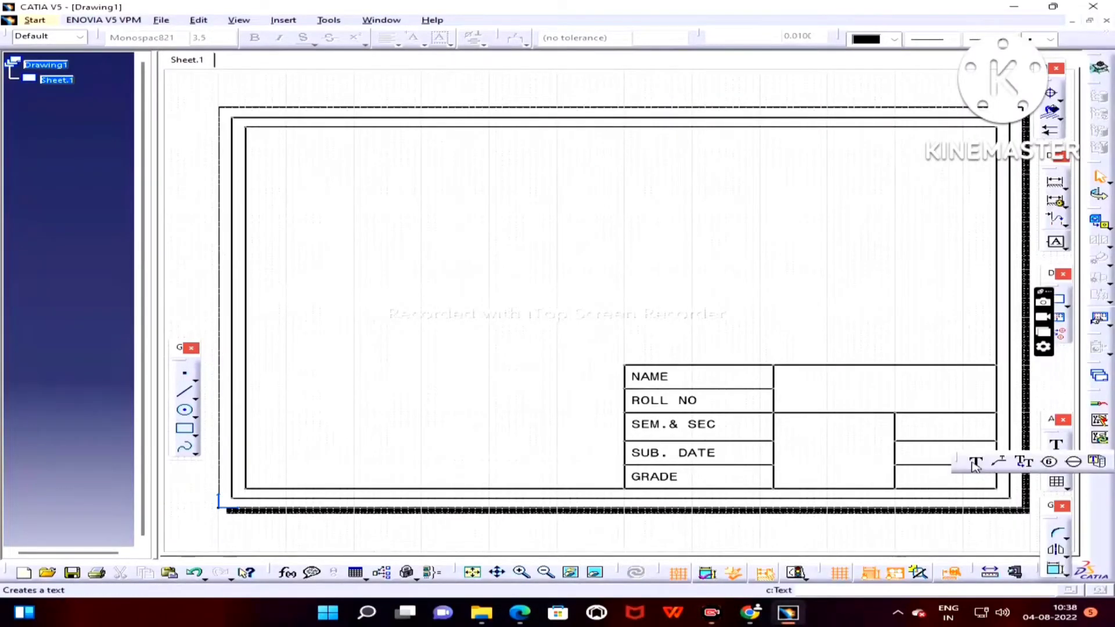
click(978, 462)
click(850, 462)
text(SCREW JACK ASSEMBLY)
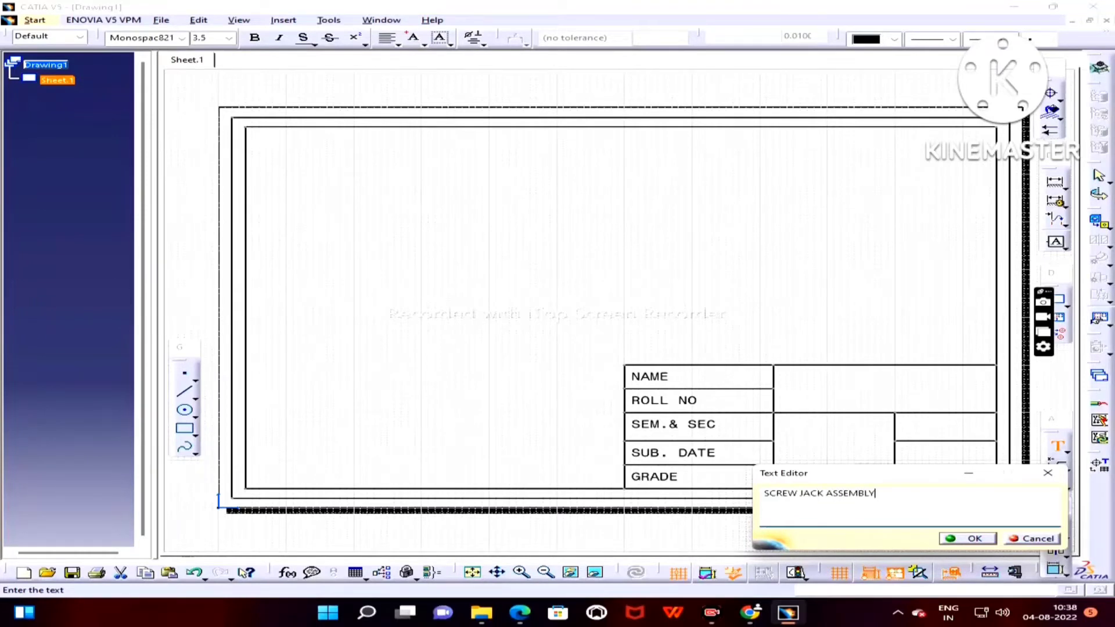
click(960, 539)
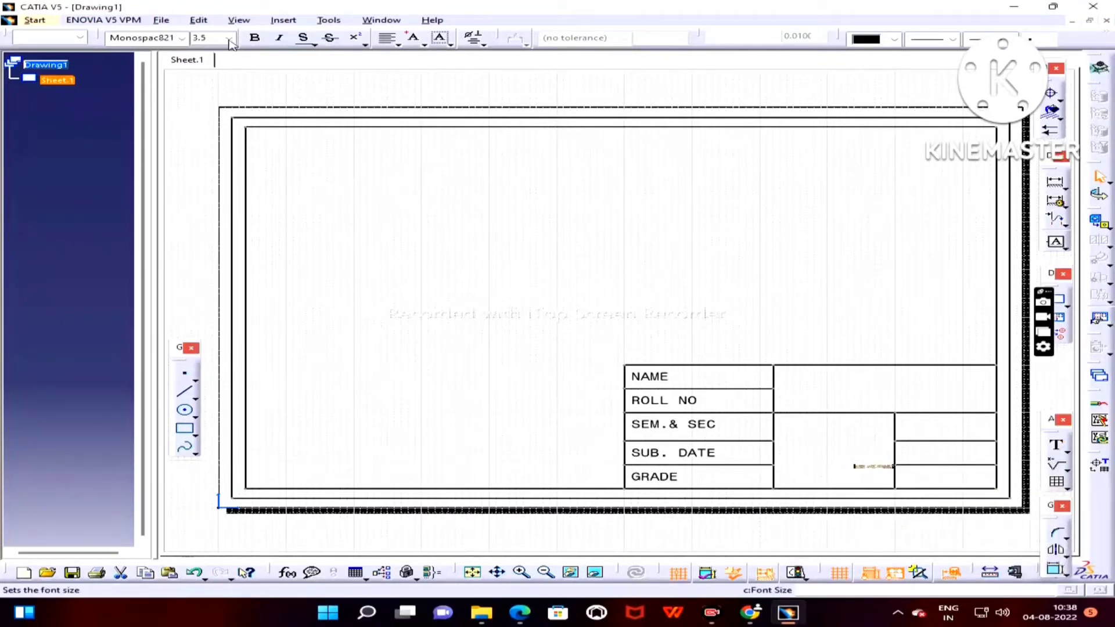
click(230, 39)
click(212, 100)
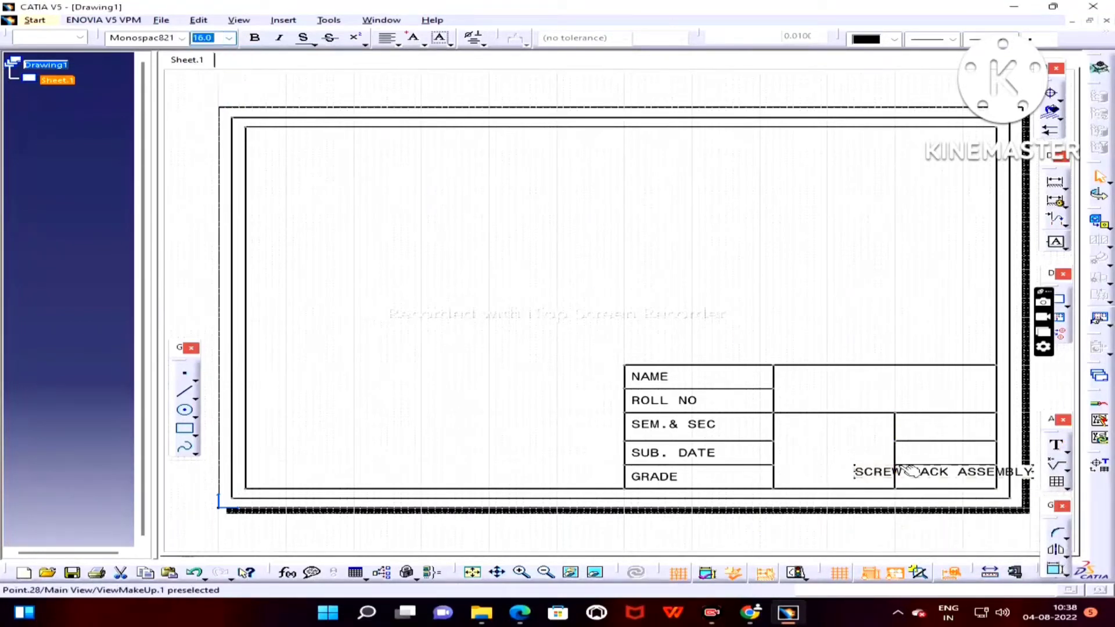
Undo the size change and set SCREW JACK ASSEMBLY back to 16 mm
key(Escape)
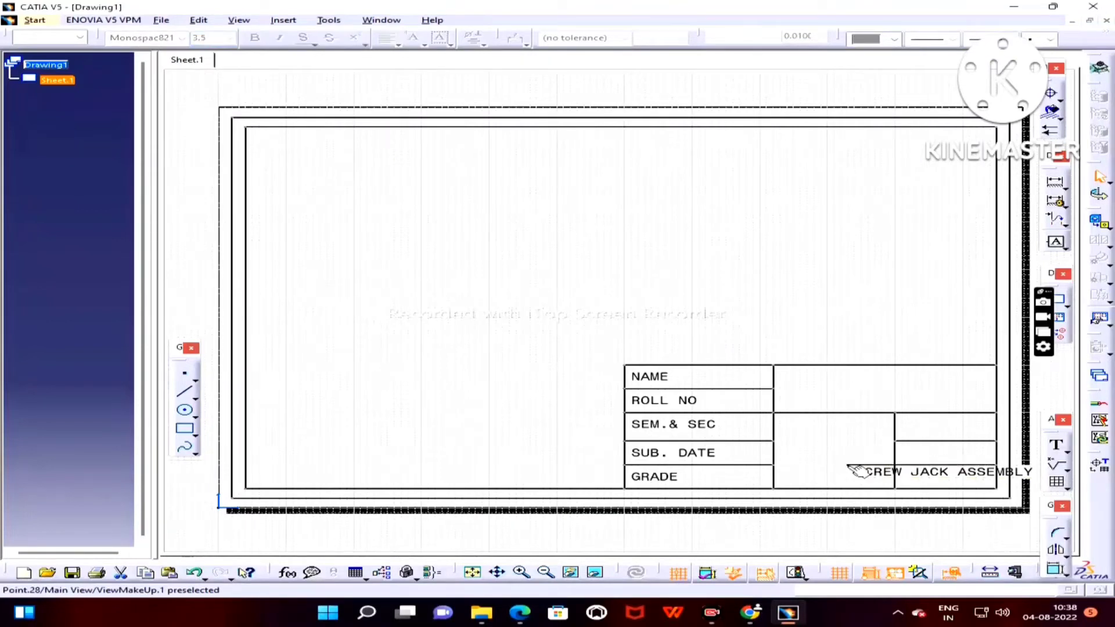
click(927, 470)
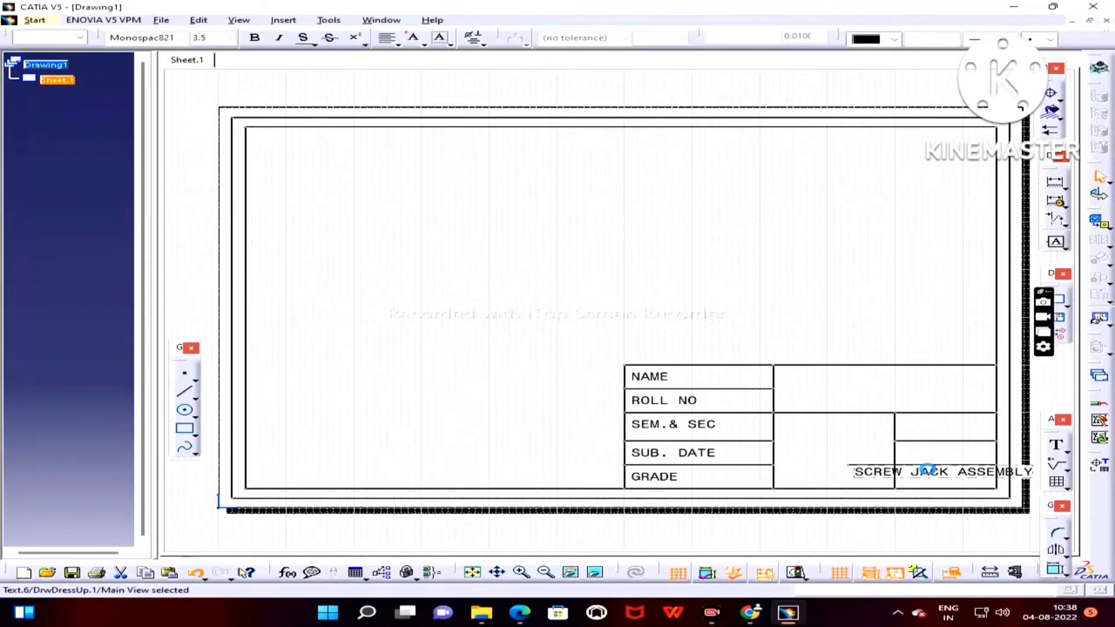
key(ctrl+z)
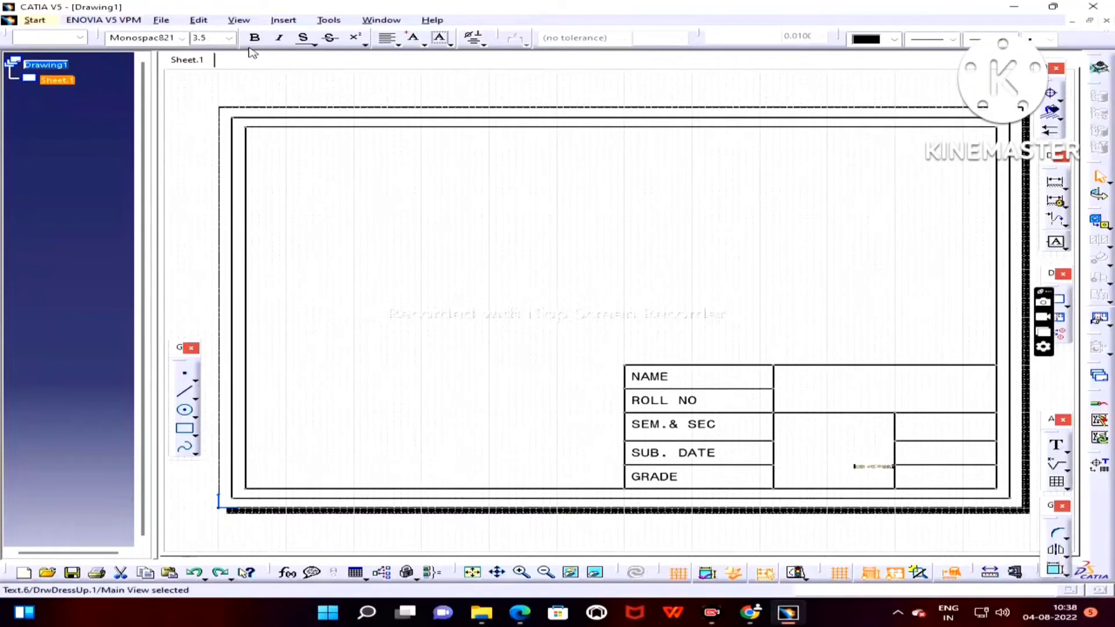
click(229, 37)
click(243, 106)
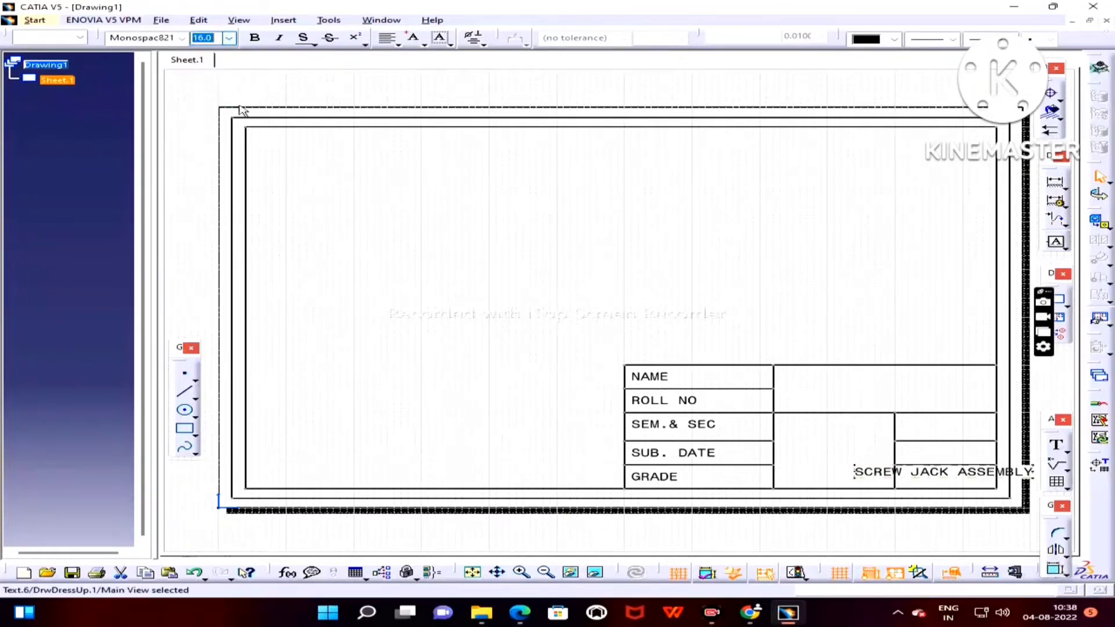
Move the text into the middle cell, wrap it onto two lines and centre-justify it
drag(878, 470, 804, 441)
click(964, 450)
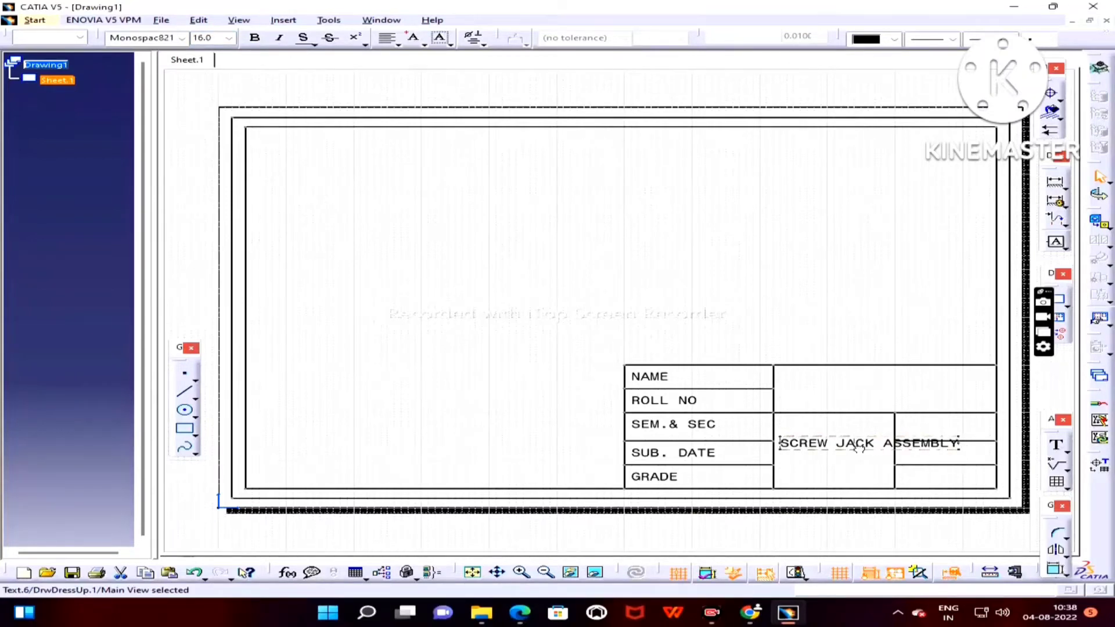
drag(883, 449, 884, 450)
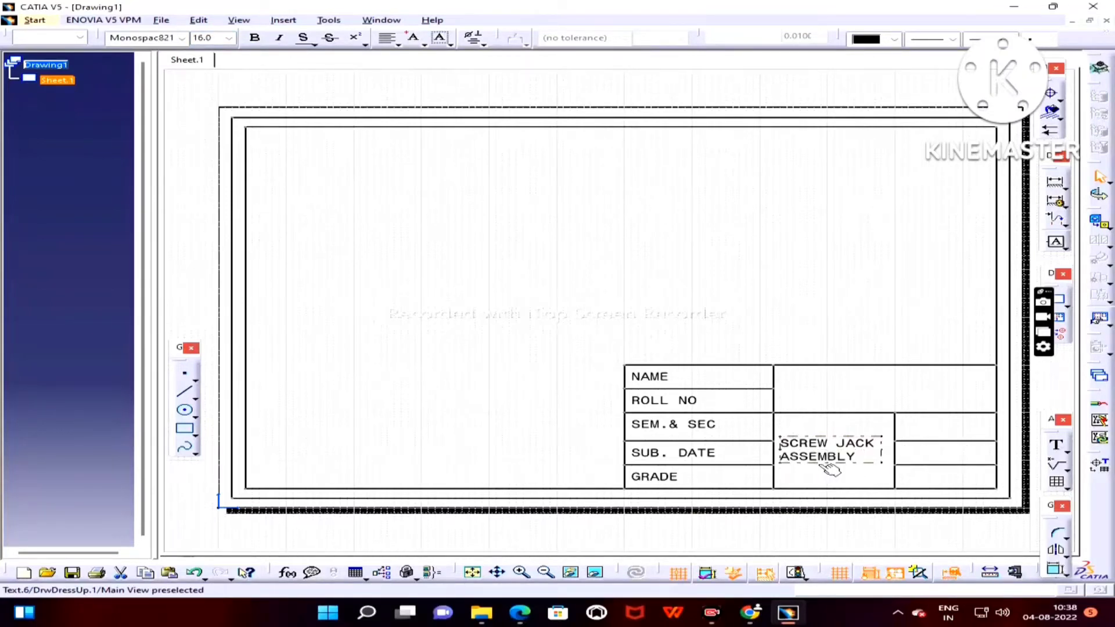
click(398, 43)
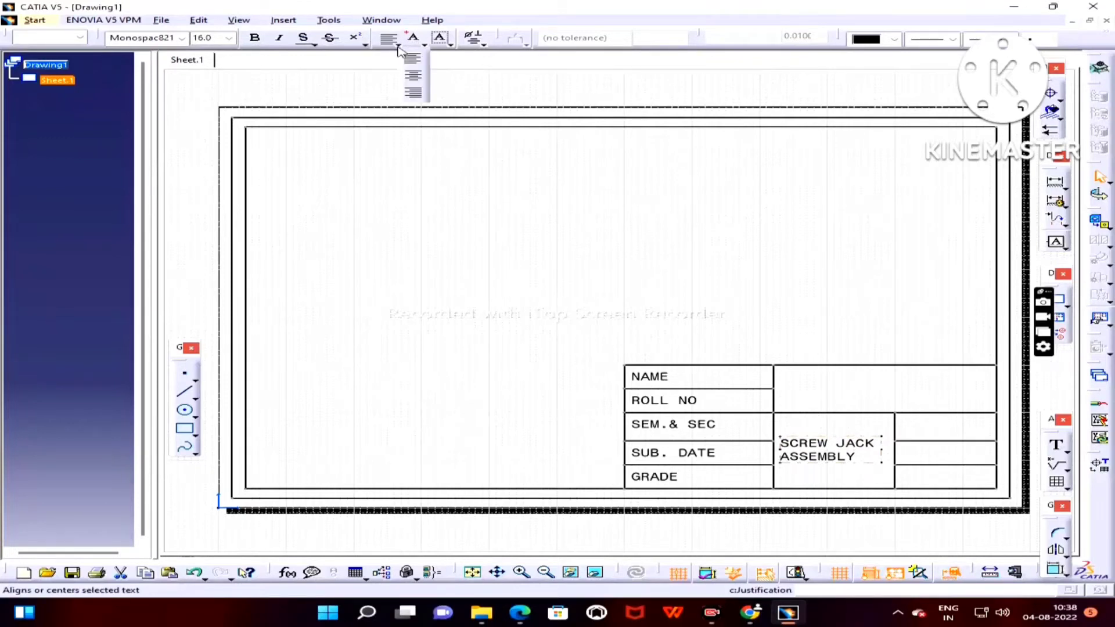
click(414, 76)
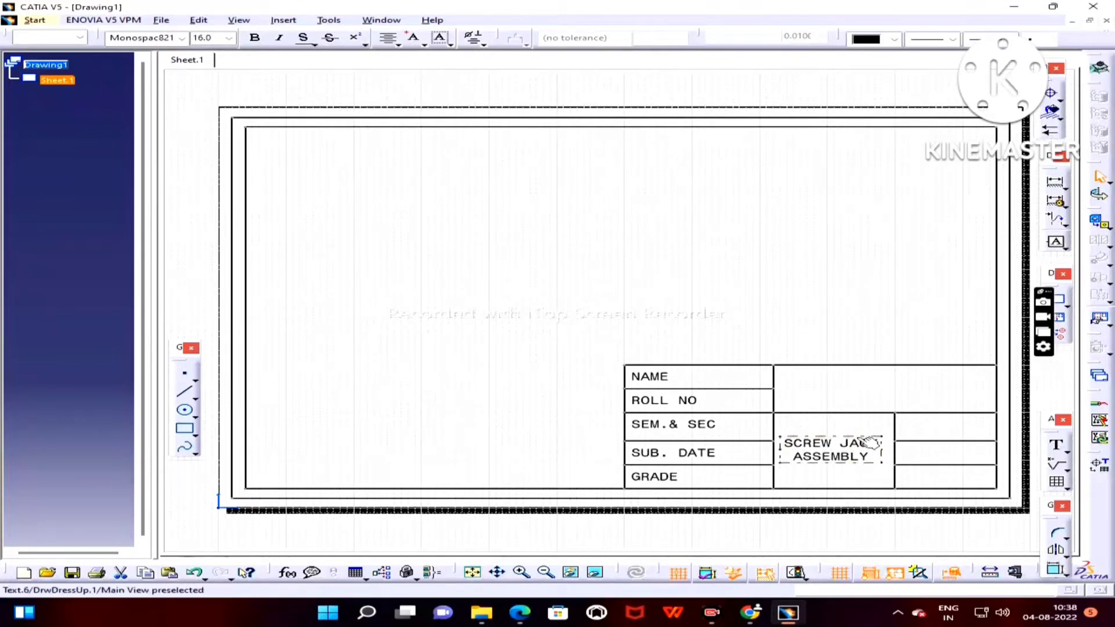
click(520, 613)
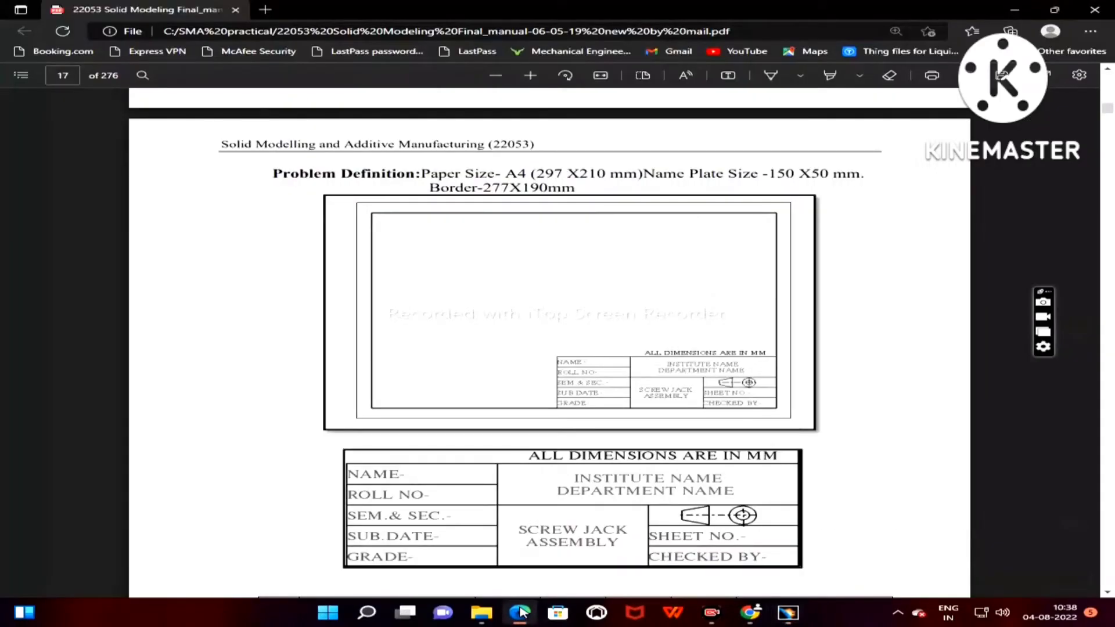
click(520, 613)
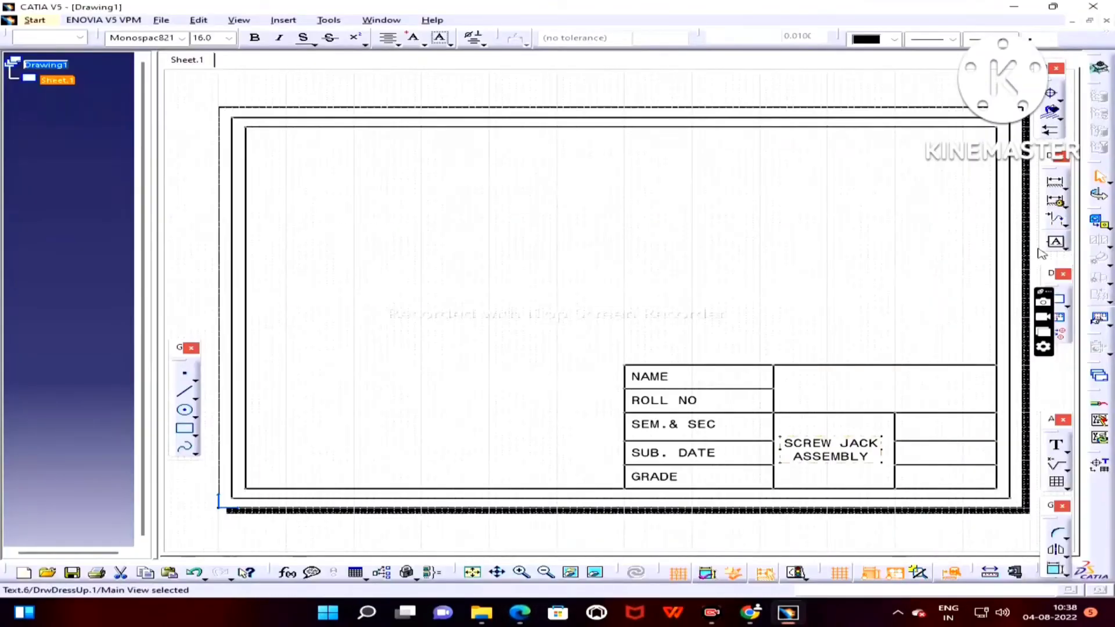
Add a 16 mm SHEET NO label in the right-hand title-block cell
click(1056, 445)
click(925, 461)
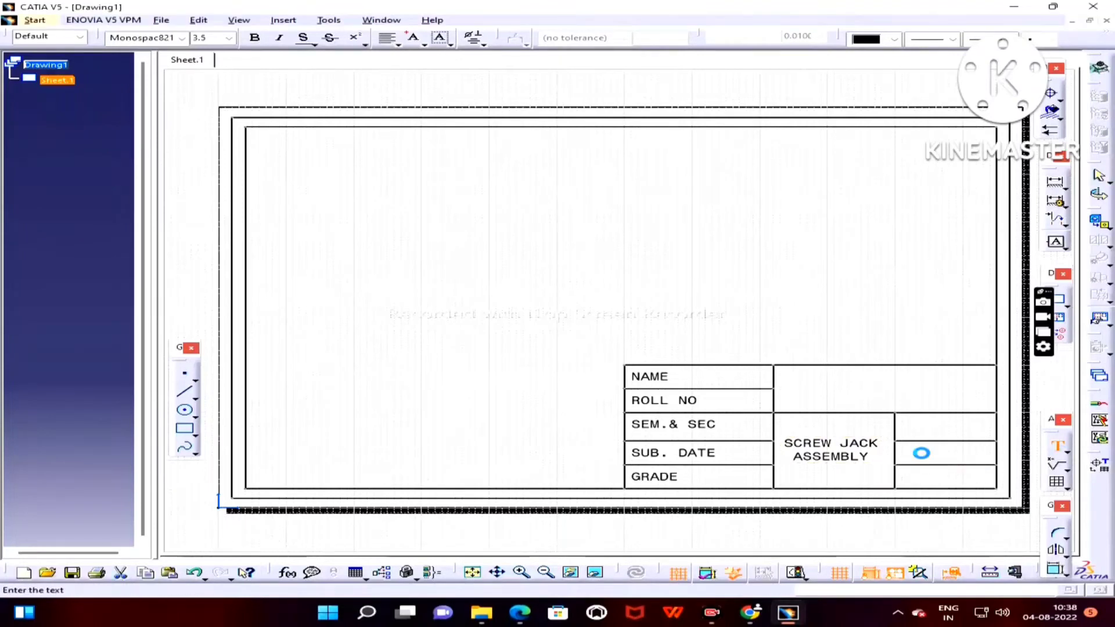
text(SHEET NO)
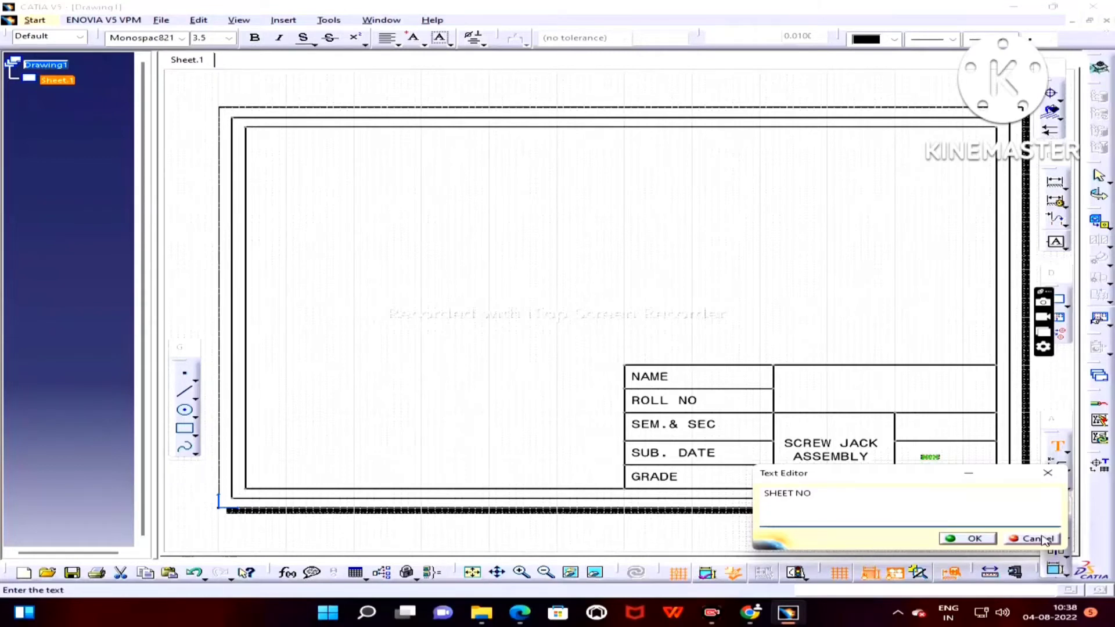
click(969, 539)
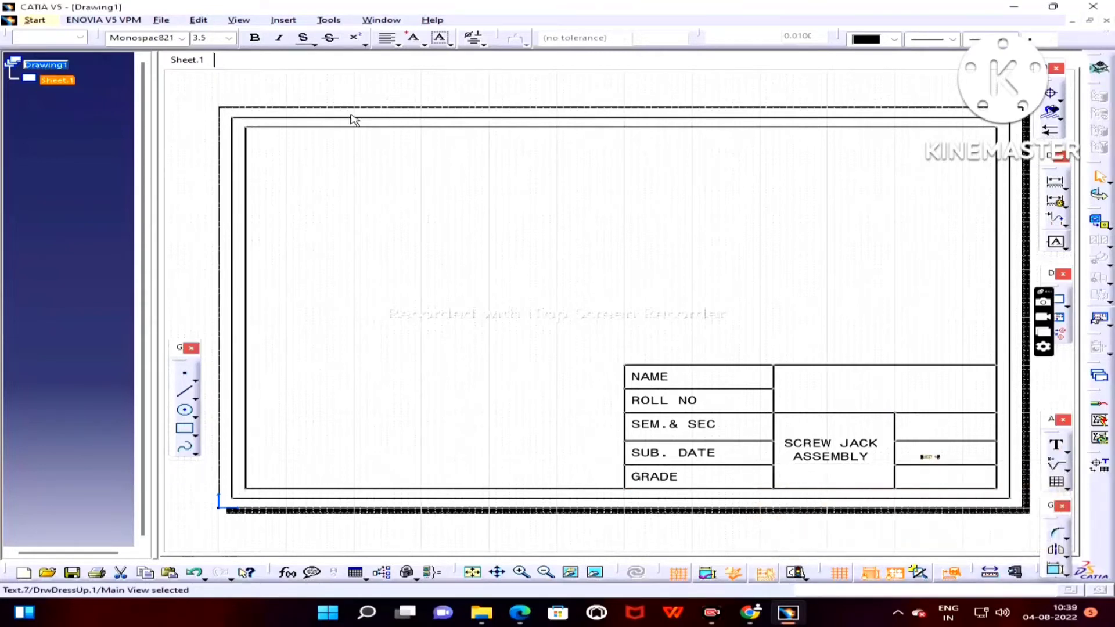
click(229, 38)
click(212, 106)
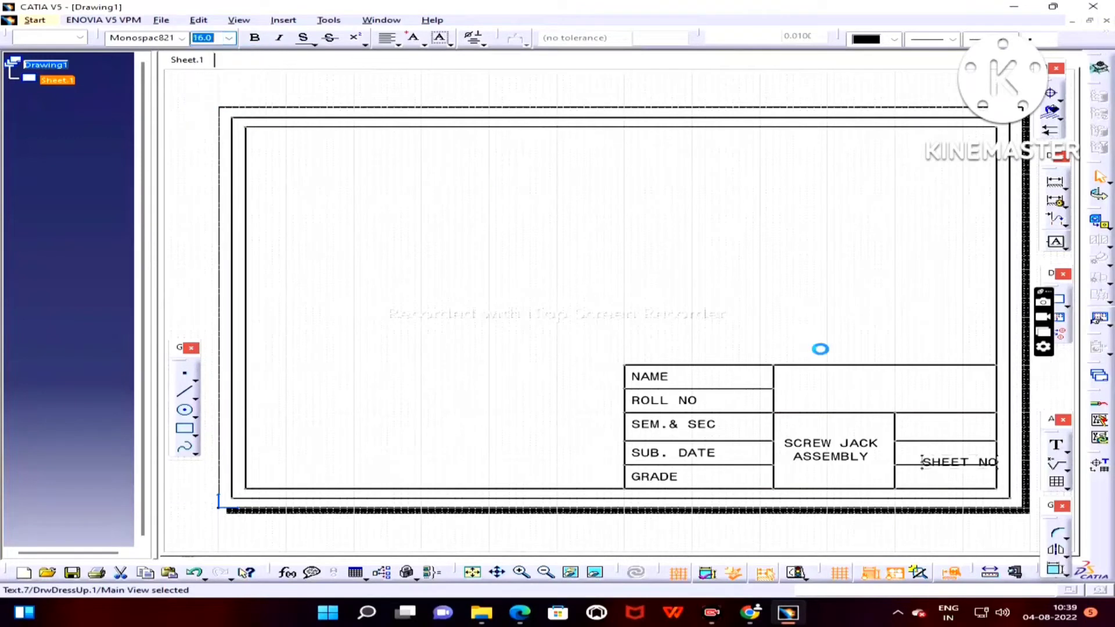
drag(961, 460, 938, 451)
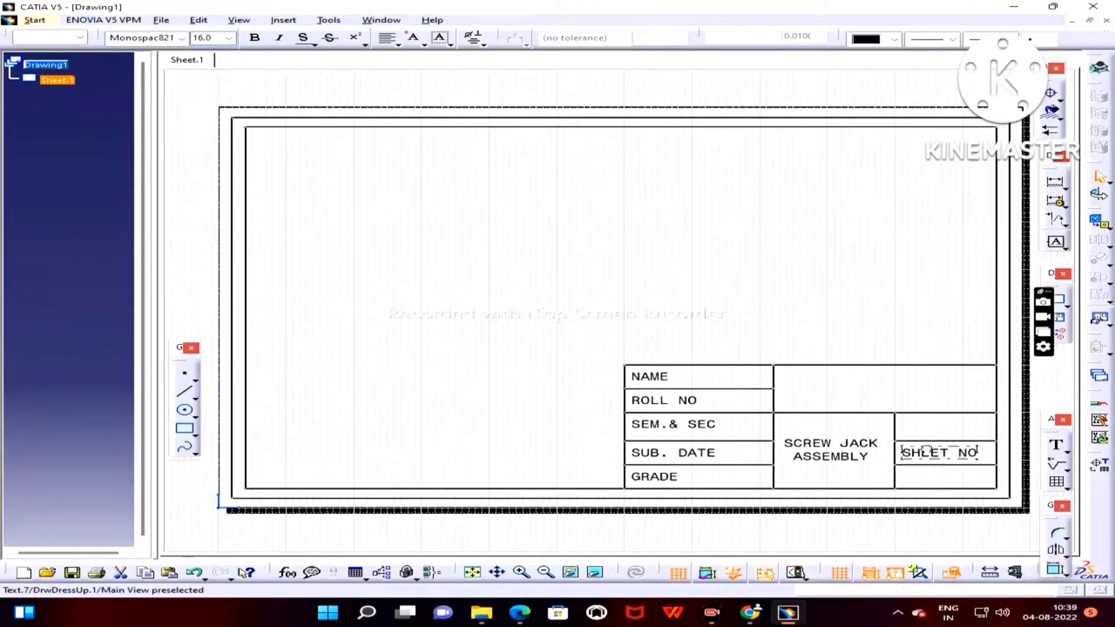
click(950, 481)
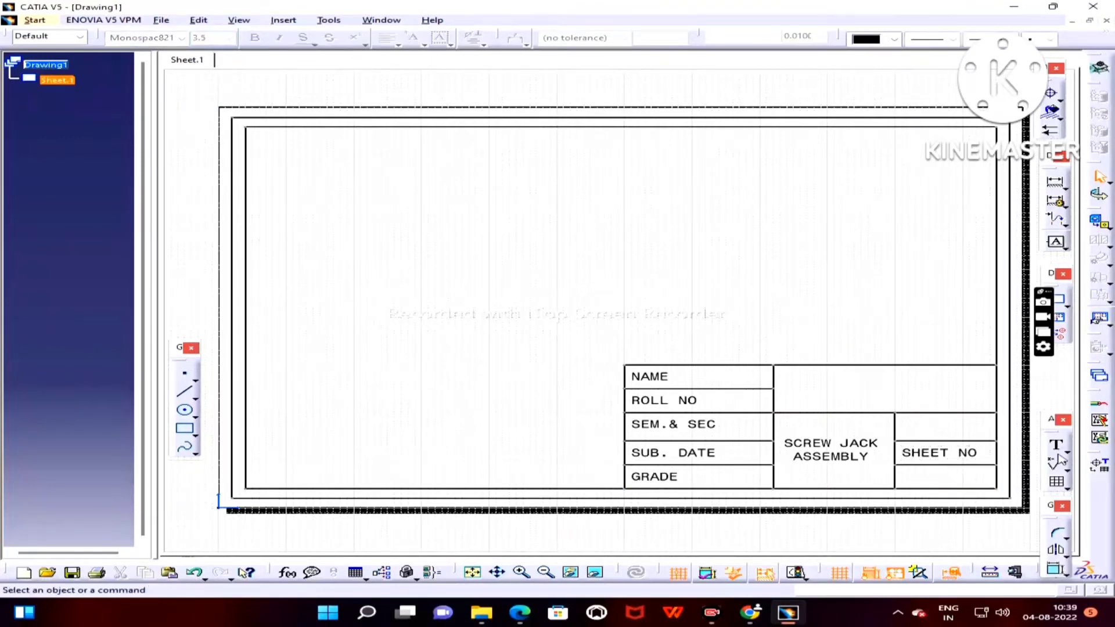
Add a 16 mm CHECKED BY label in the bottom-right cell below SHEET NO
click(1057, 447)
click(941, 472)
text(CHECKED BY)
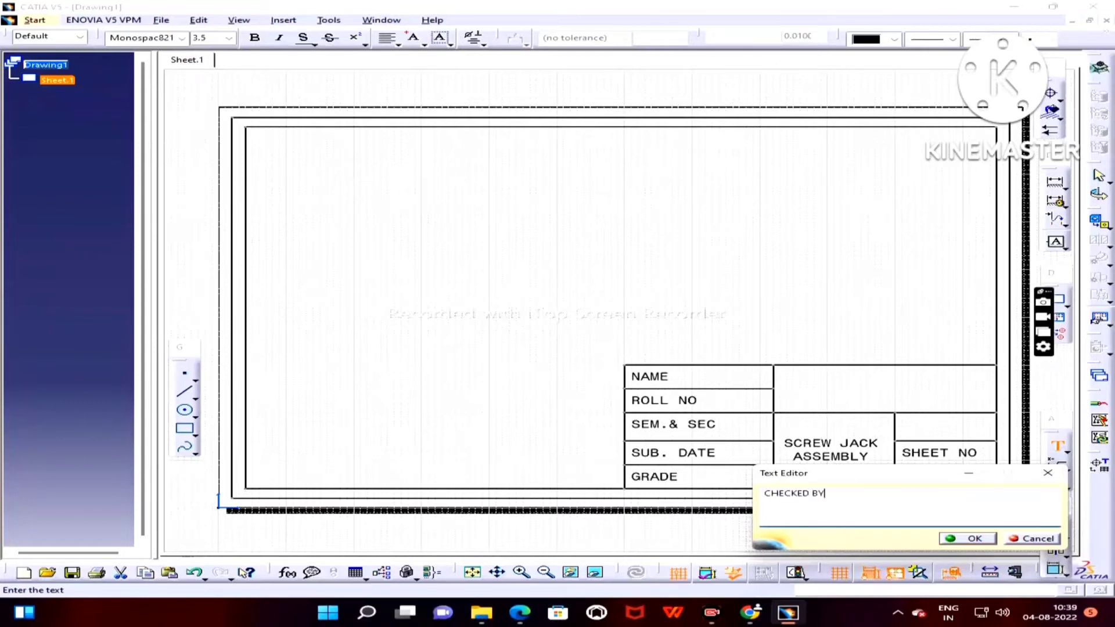
click(975, 539)
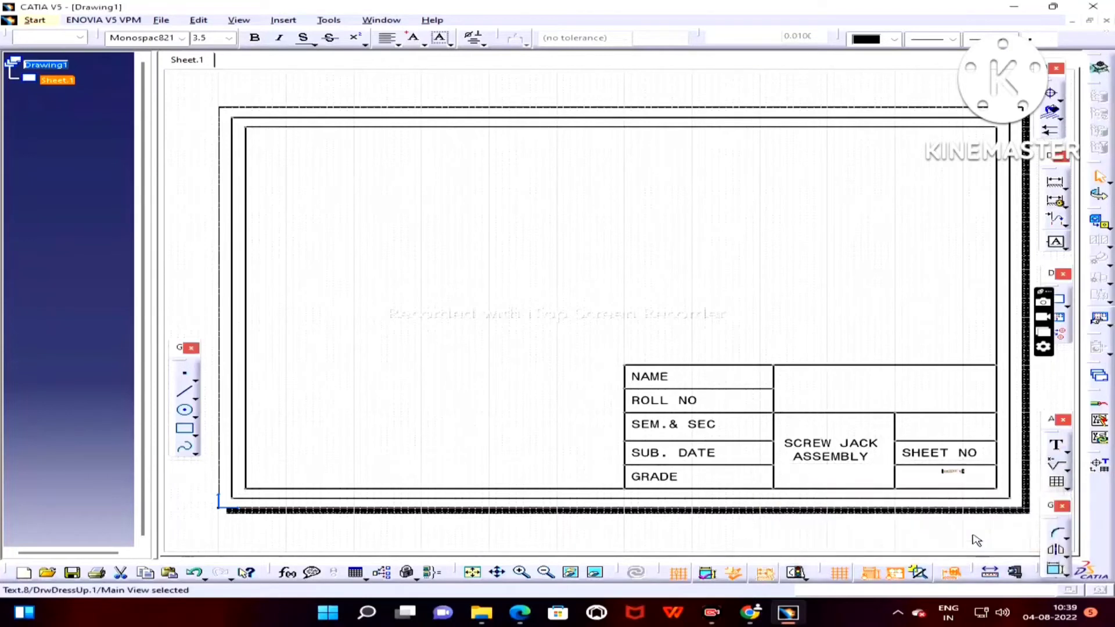
click(229, 38)
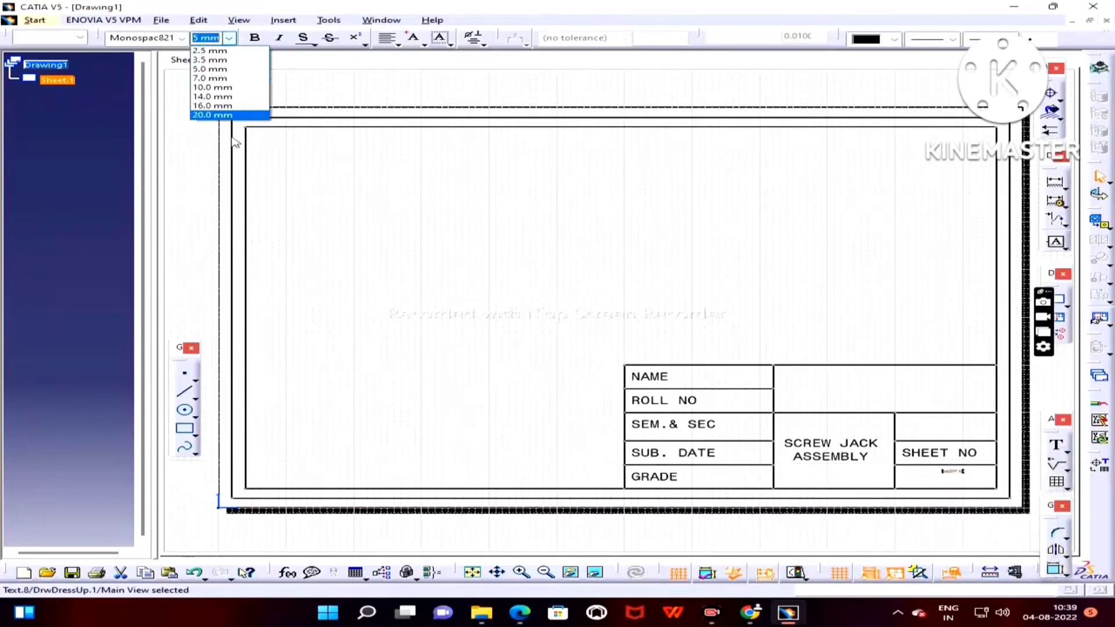
click(212, 105)
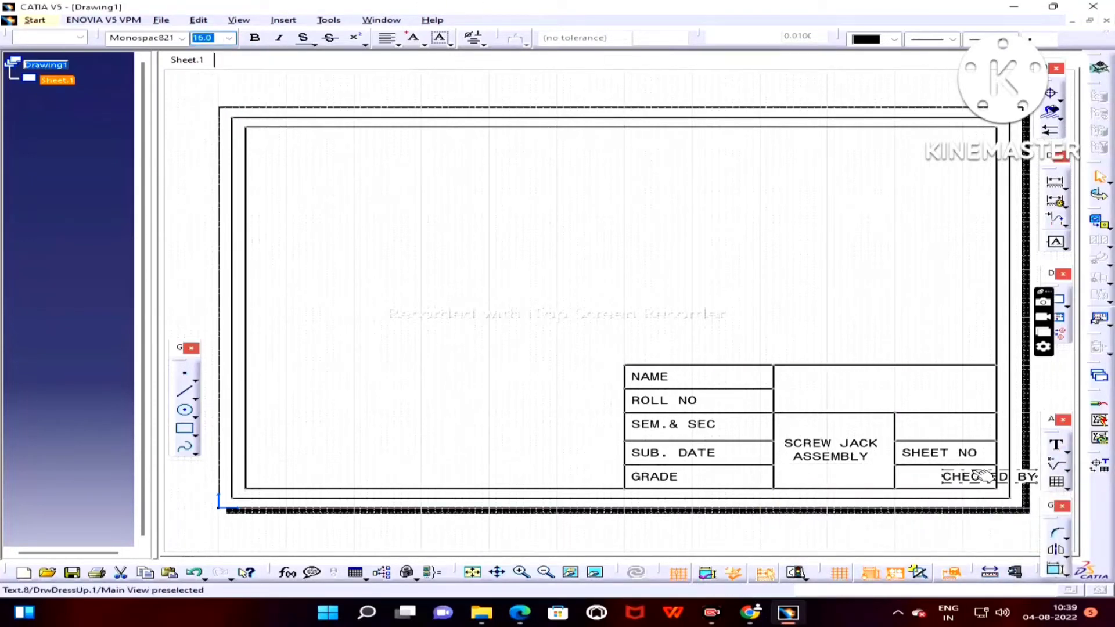
drag(937, 471, 931, 472)
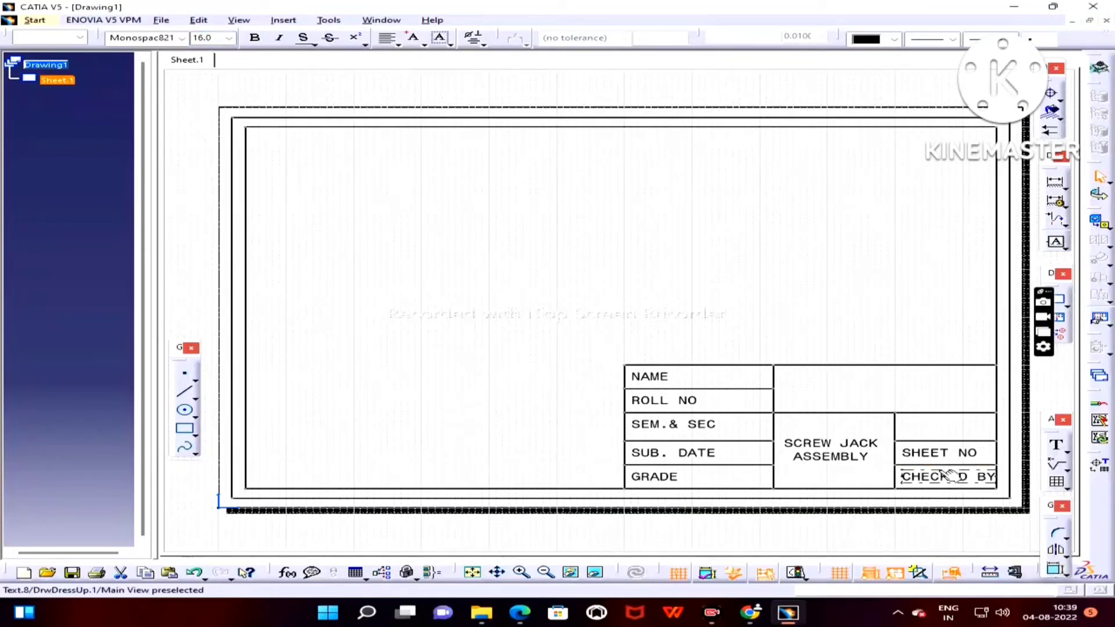
click(951, 475)
Draw the tapered trapezoid outline with four lines in the cell above SHEET NO
click(186, 392)
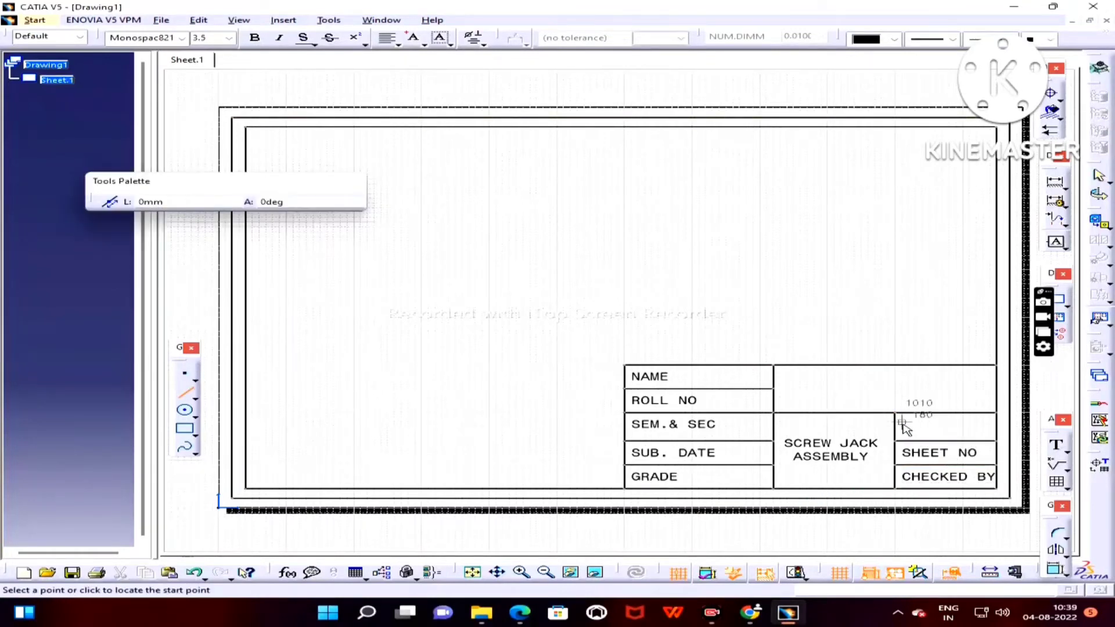
click(902, 424)
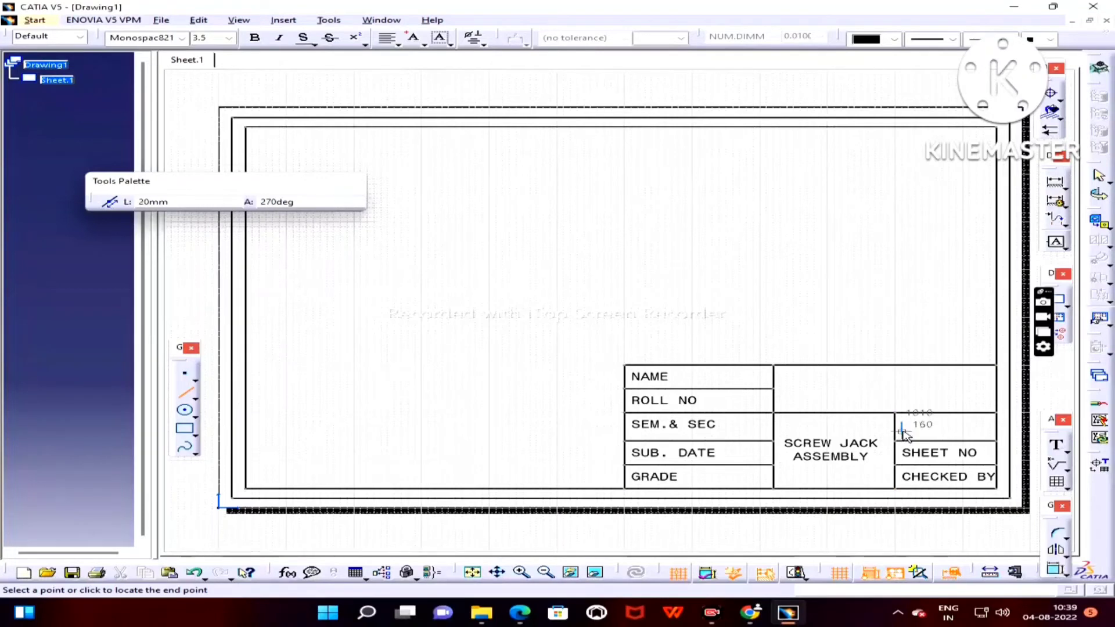
click(902, 433)
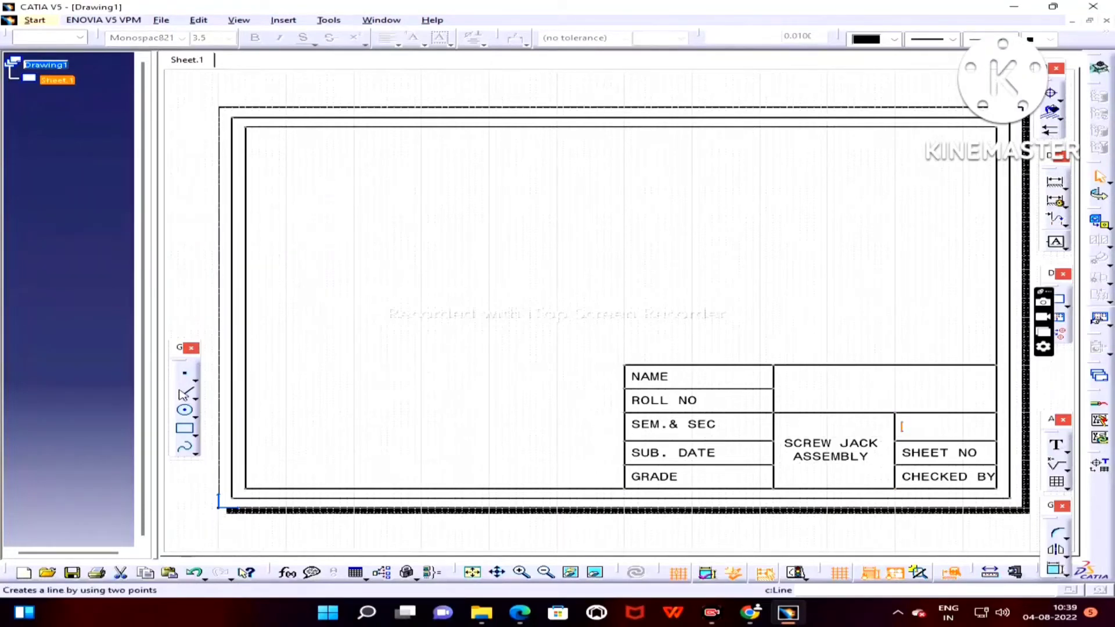
click(185, 394)
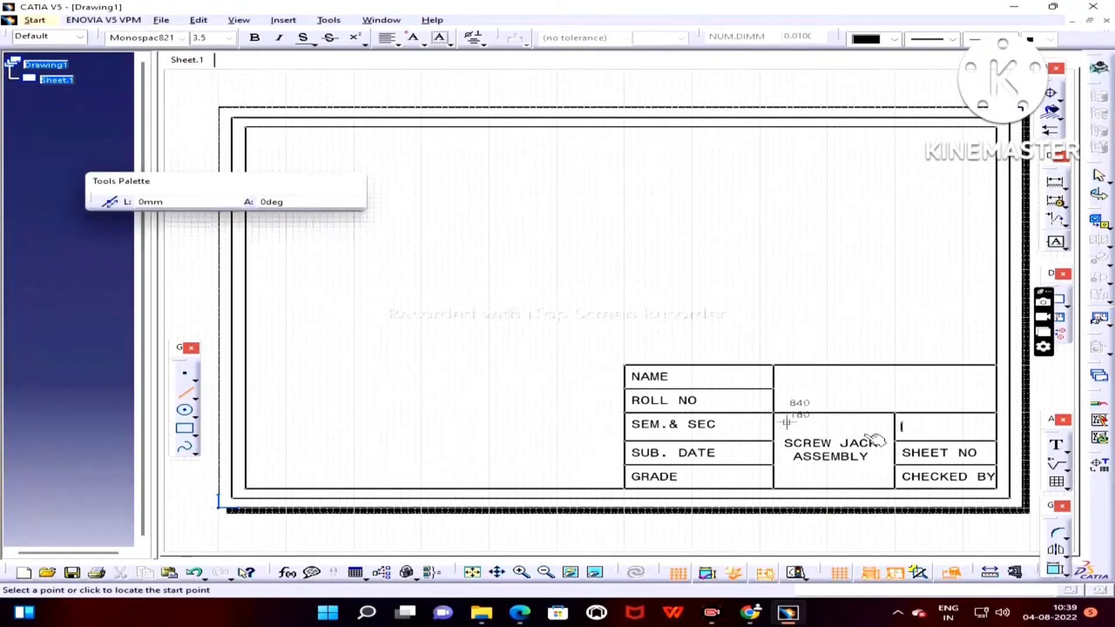
click(902, 424)
click(937, 417)
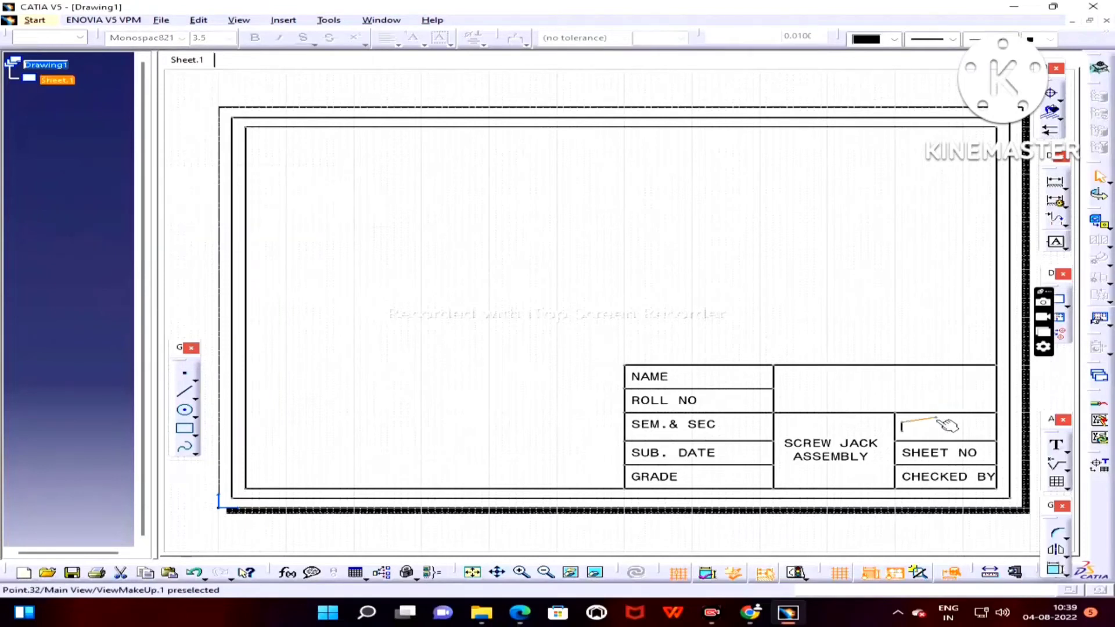
click(184, 393)
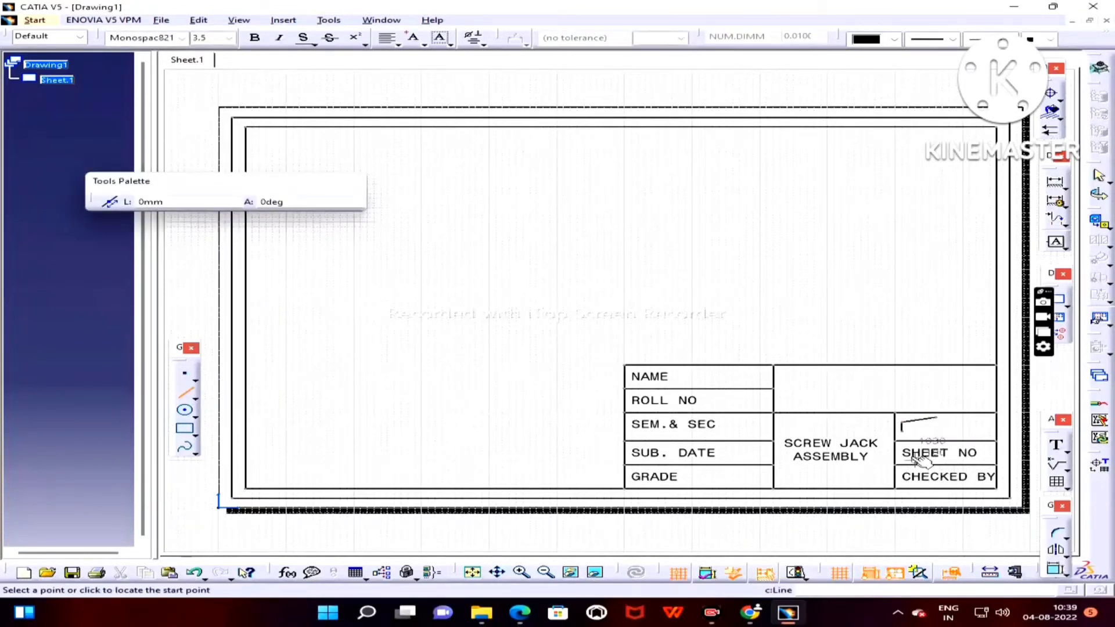
click(902, 431)
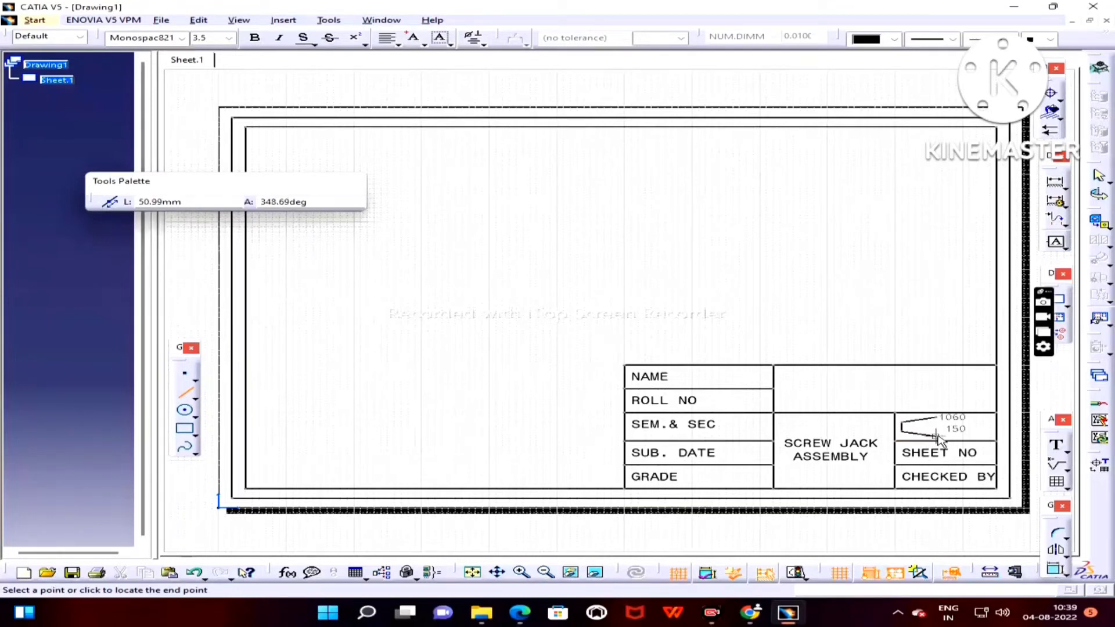
click(936, 435)
click(185, 394)
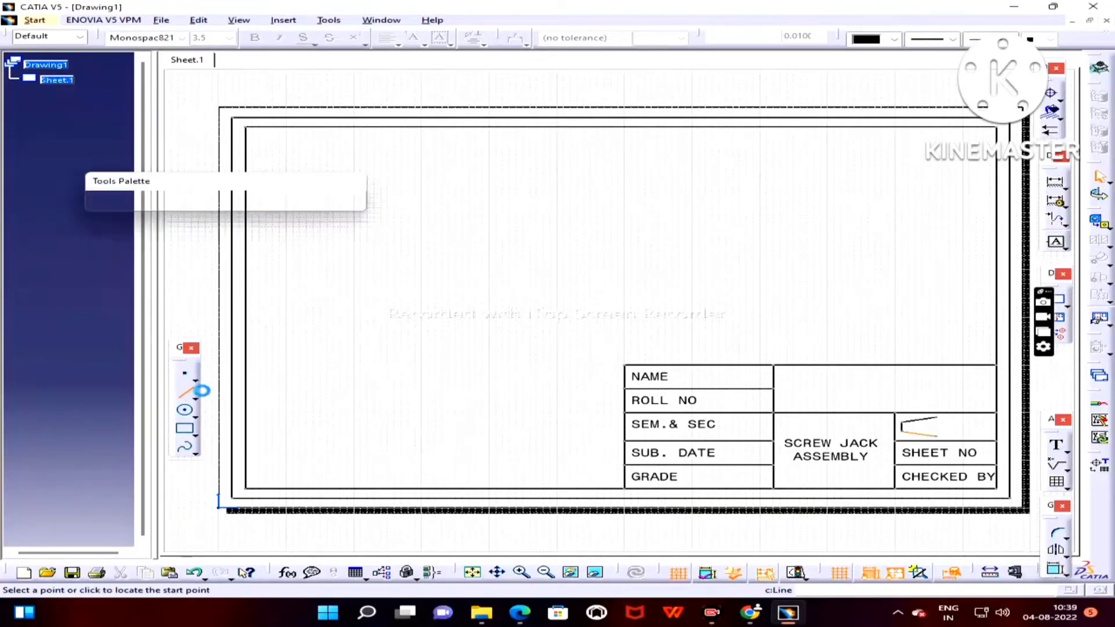
click(937, 418)
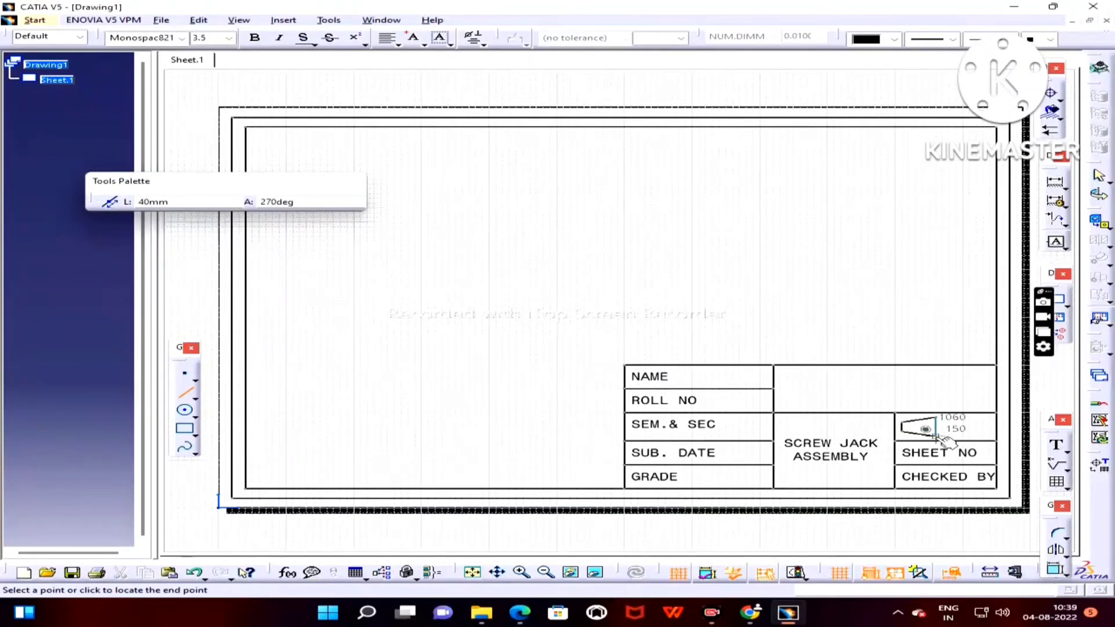
click(938, 437)
Draw two concentric circles, a small and a larger one, beside the trapezoid
click(186, 410)
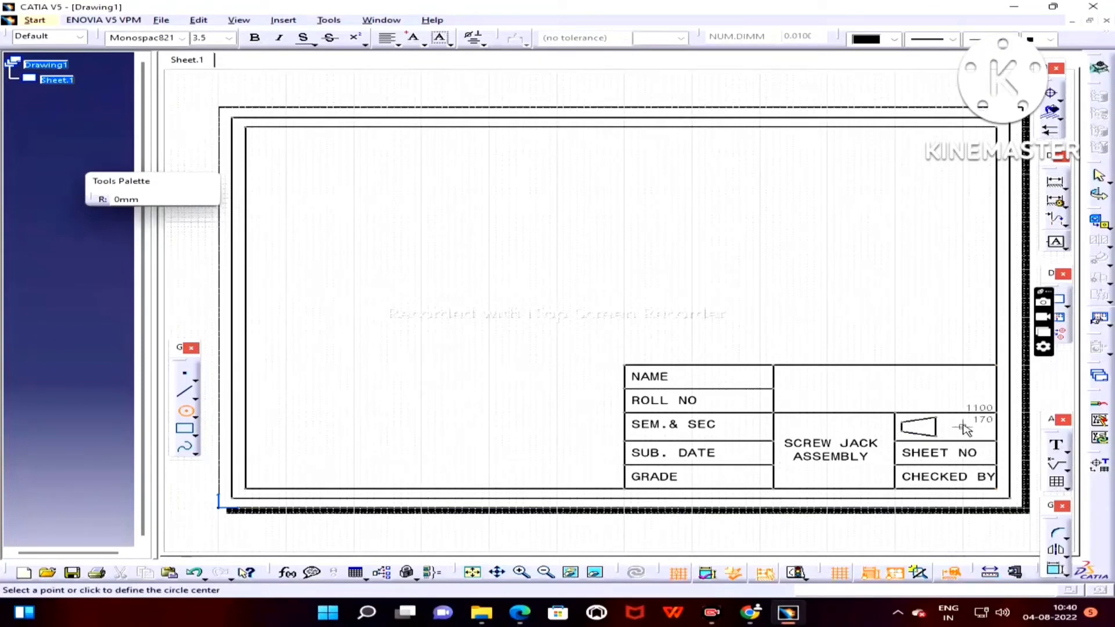
click(962, 429)
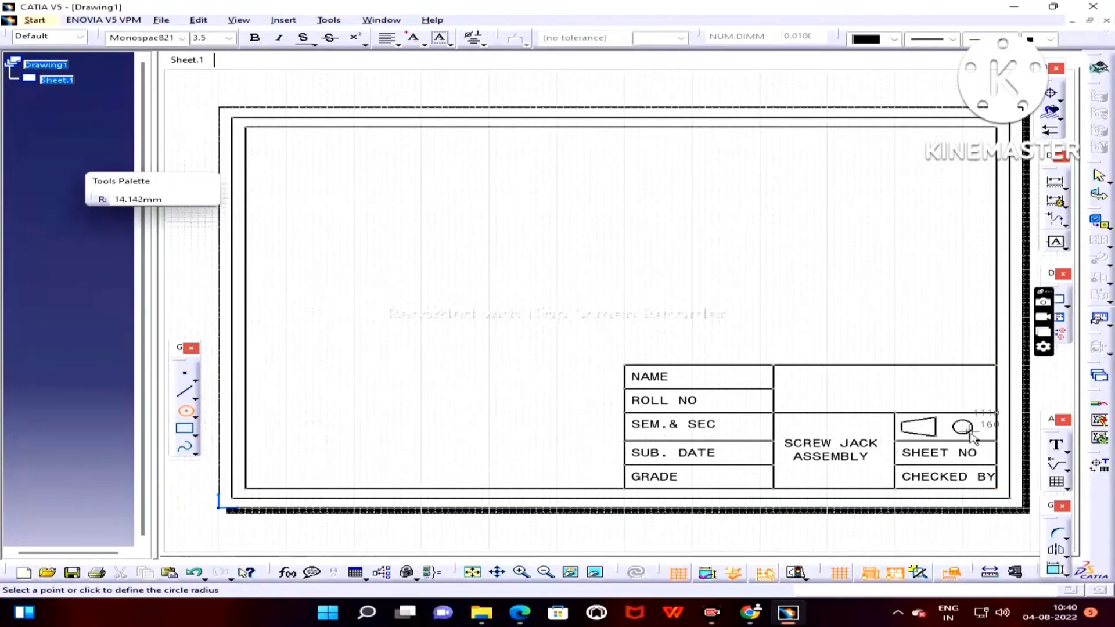
click(974, 421)
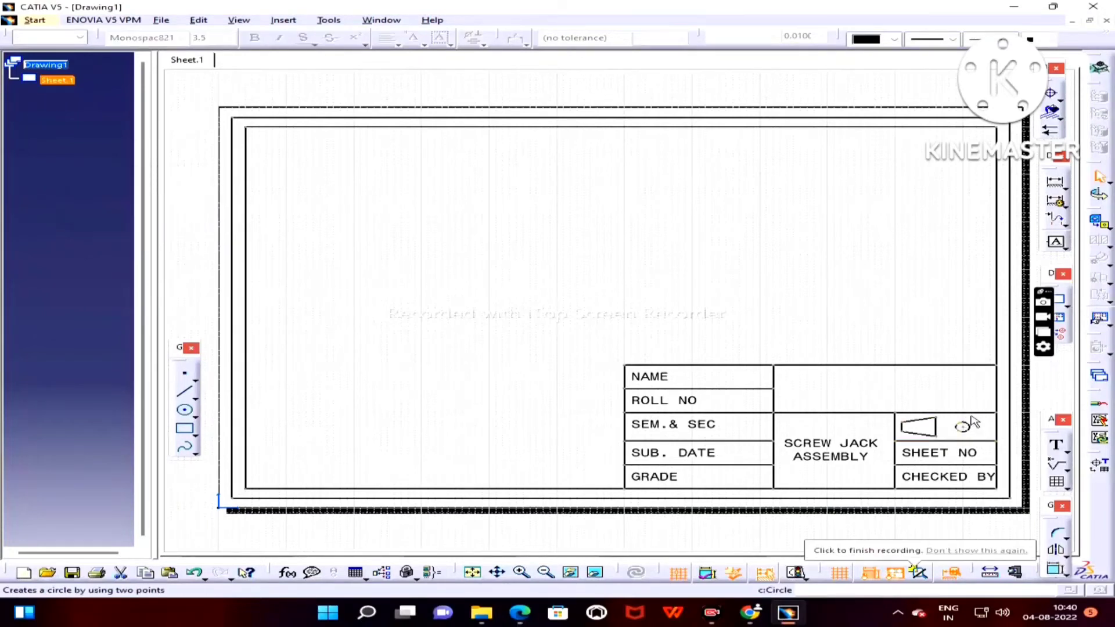
click(973, 428)
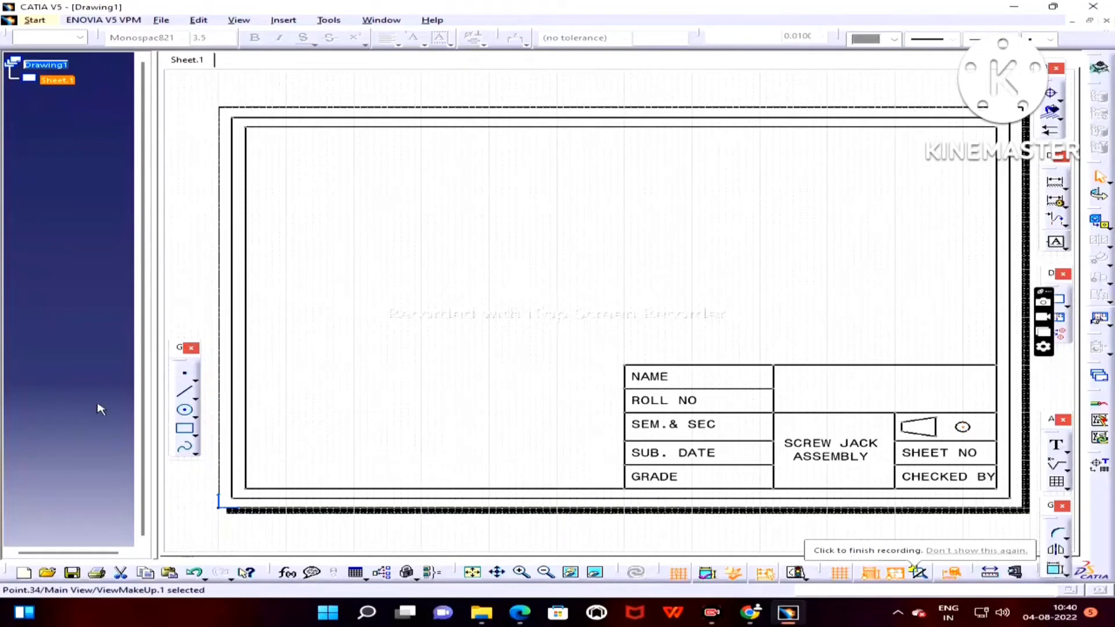
click(185, 410)
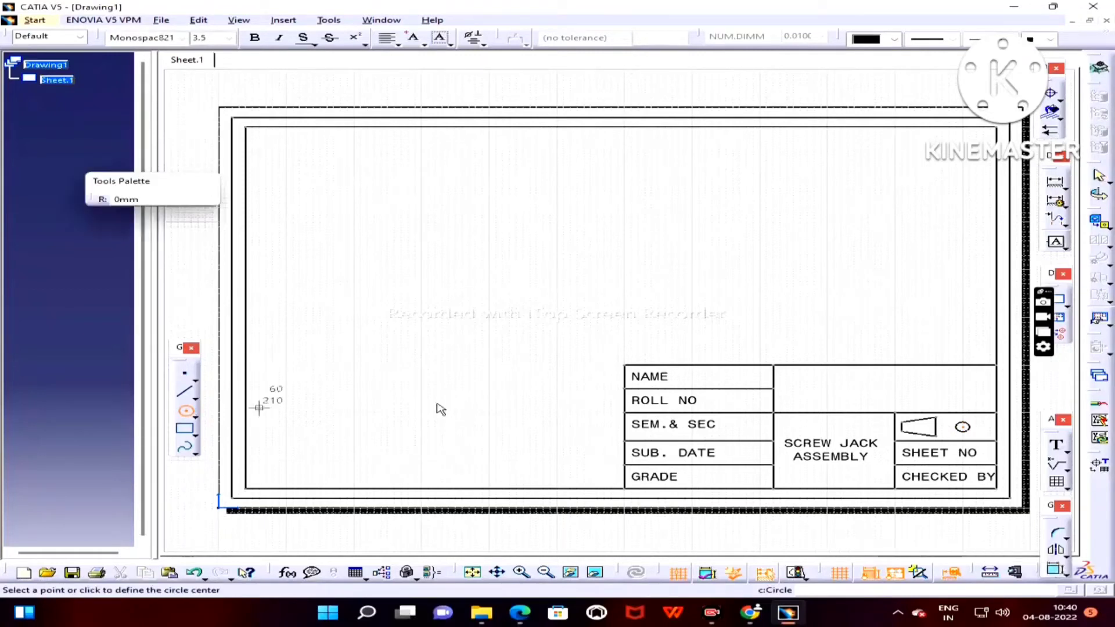
click(963, 427)
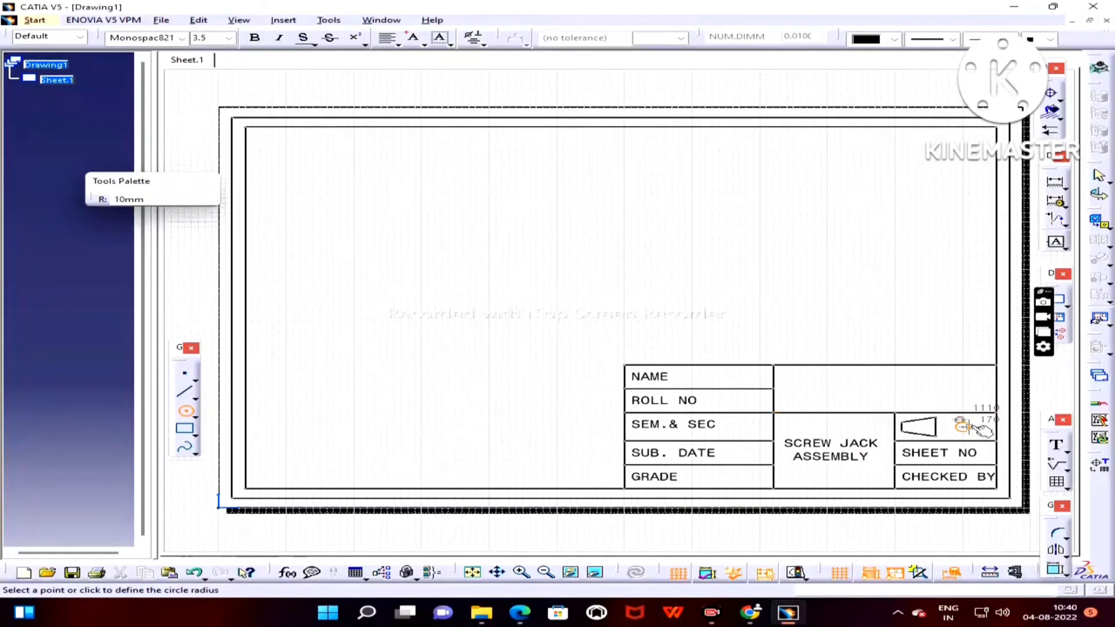
click(977, 429)
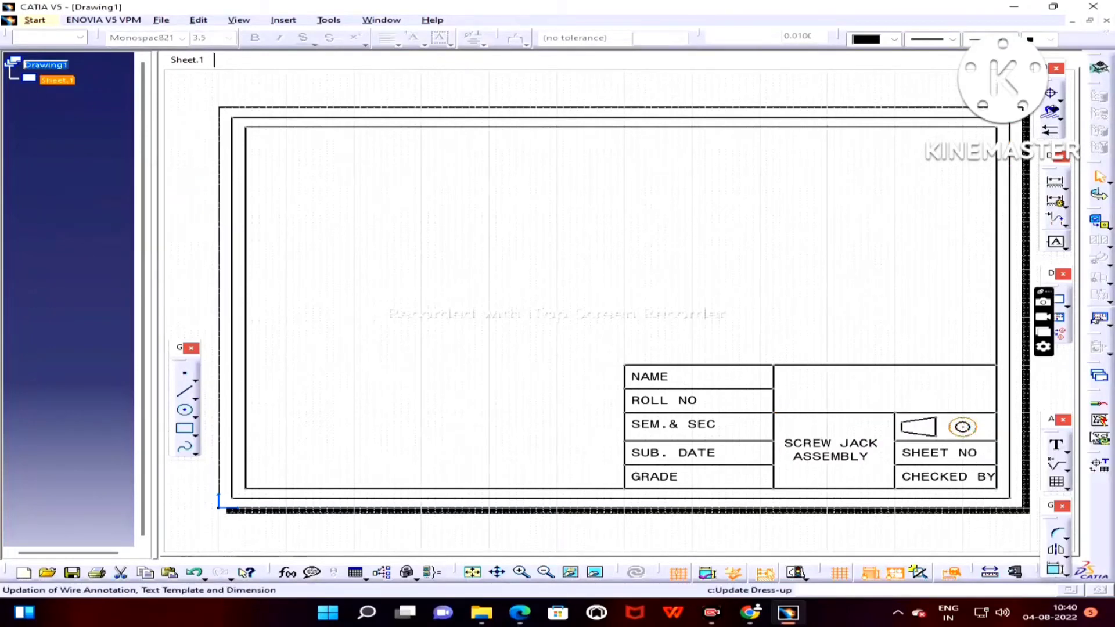
Add horizontal centre lines through the circles and the trapezoid axis, checking against the manual
click(185, 391)
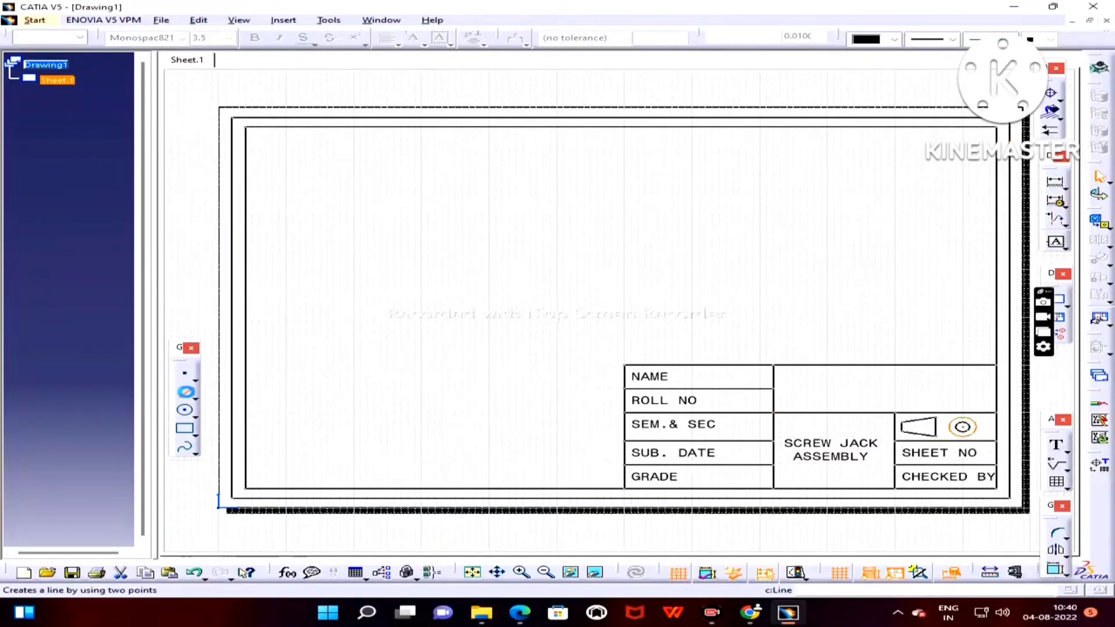
click(903, 427)
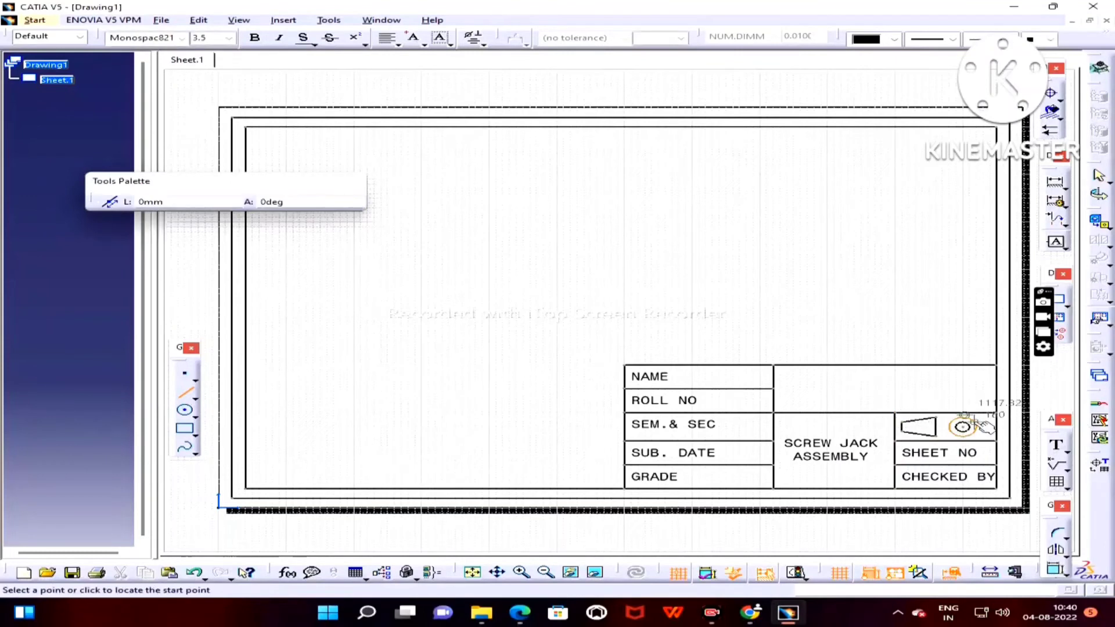
click(952, 428)
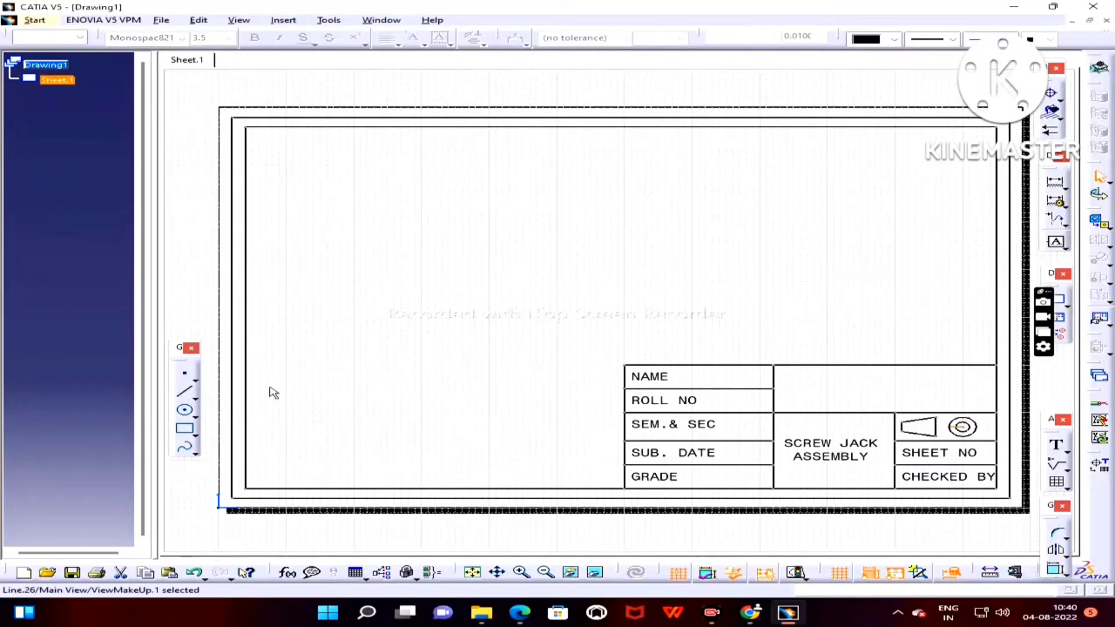
click(185, 392)
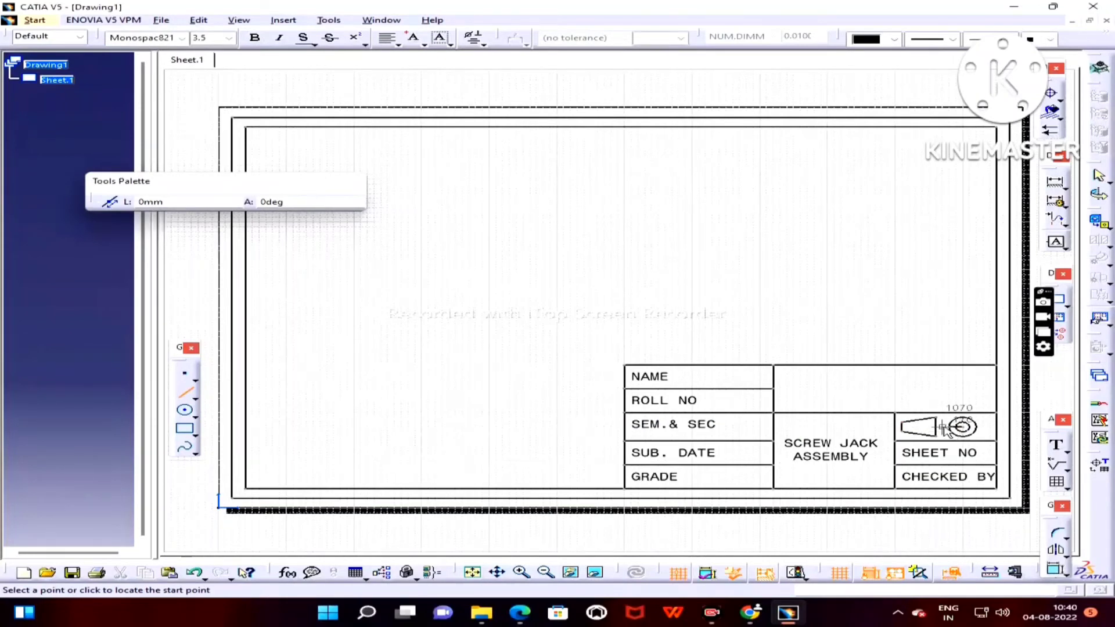
click(946, 430)
click(936, 428)
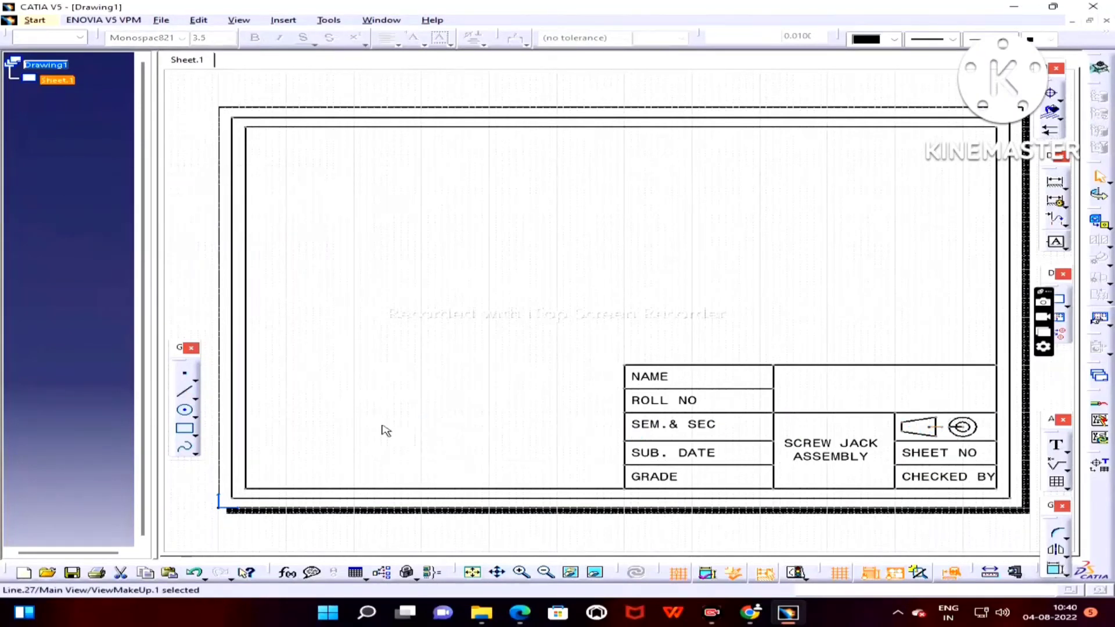
click(184, 398)
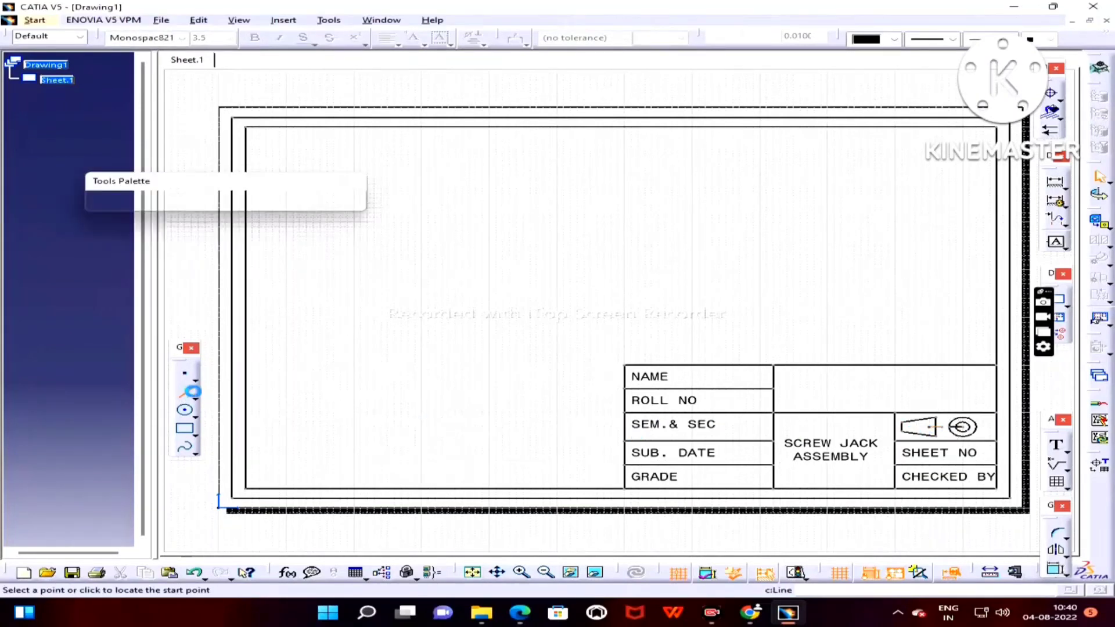
click(923, 433)
click(901, 429)
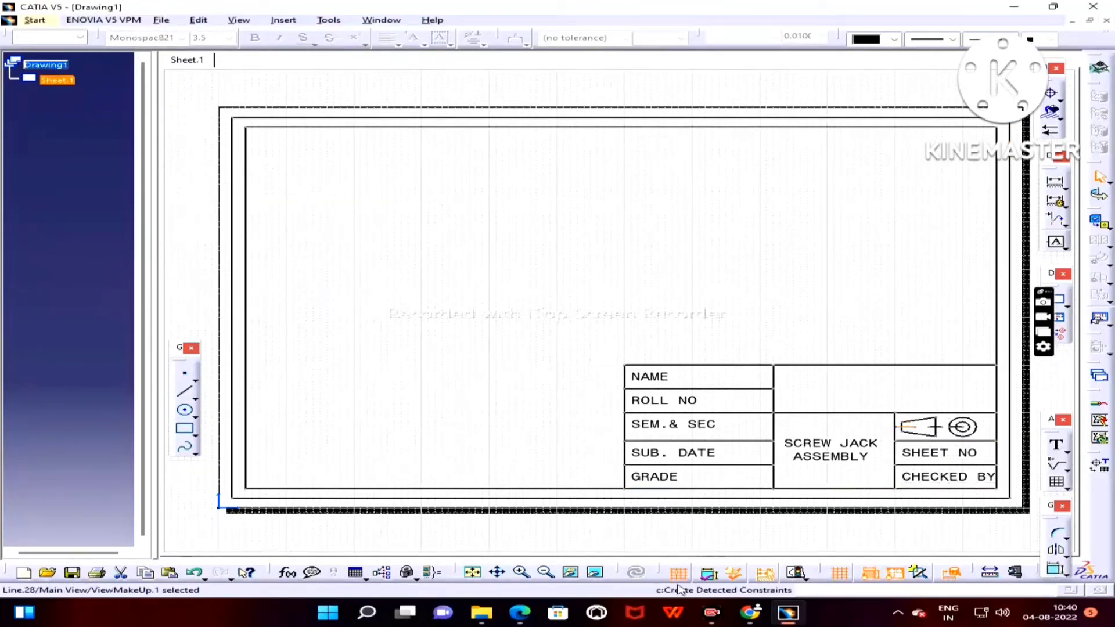
click(524, 615)
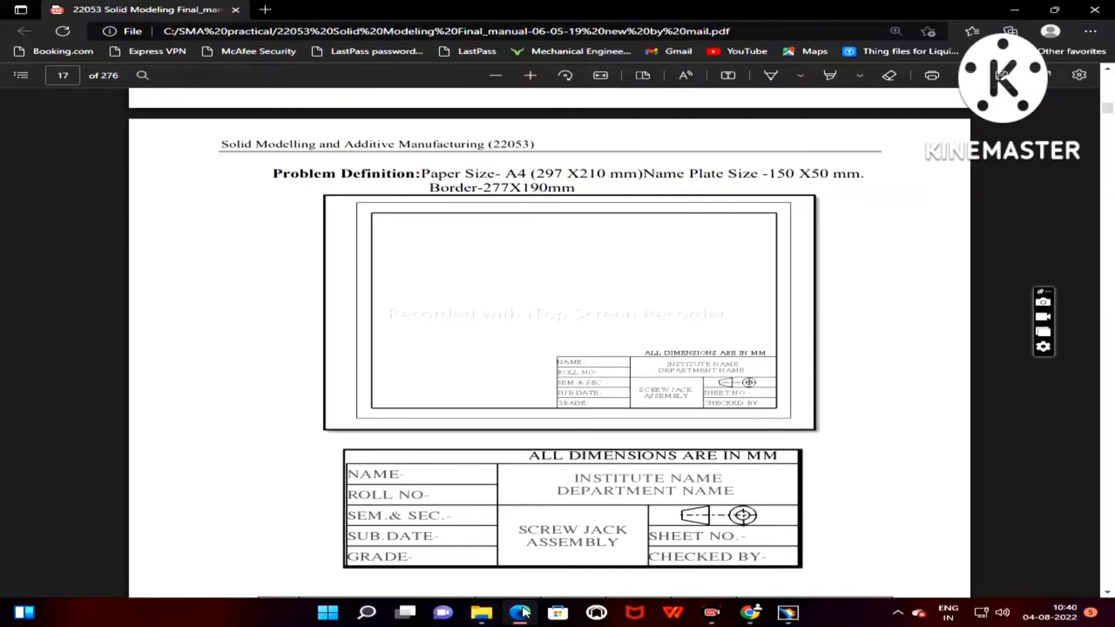
click(789, 612)
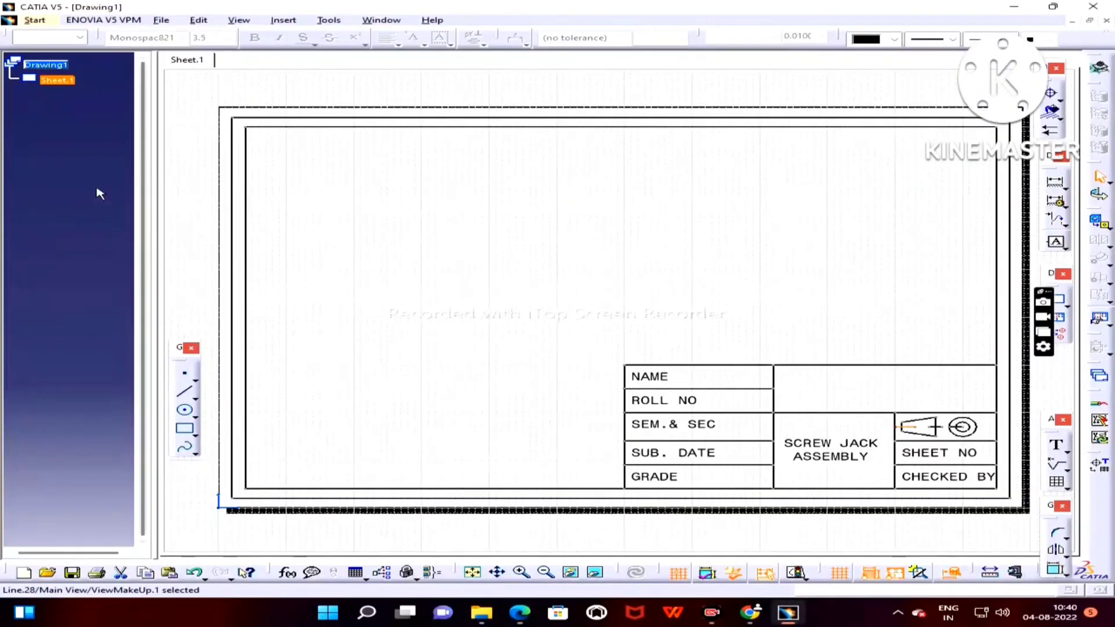
Add enlarged INSTITUTE NAME DEPARTMENT NAME text in the empty top-right title-block cell
click(1058, 444)
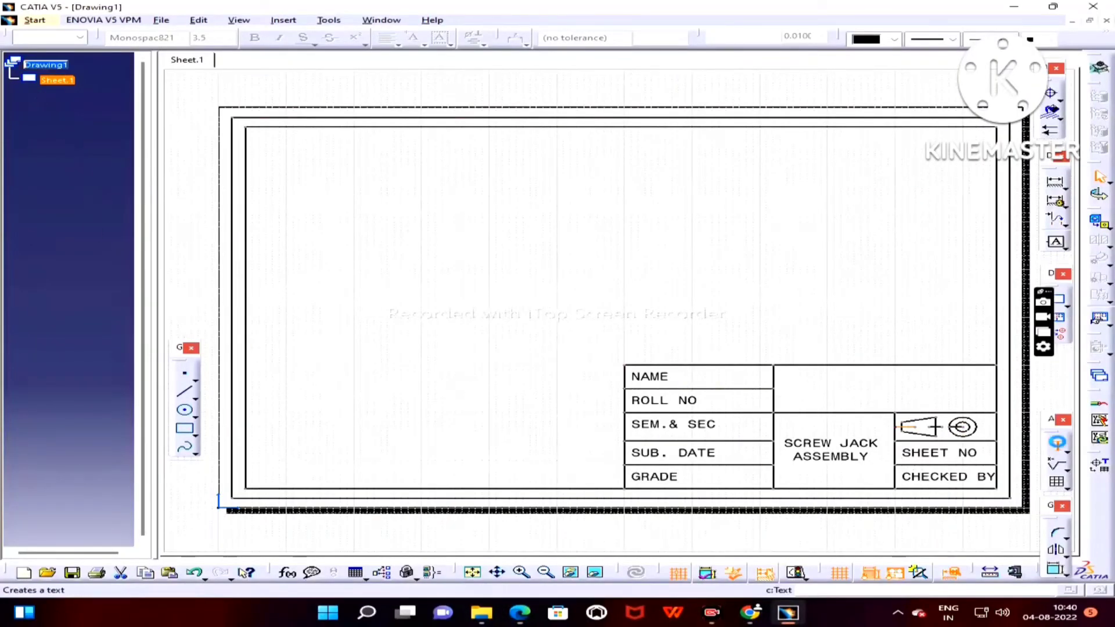
click(807, 385)
text(INSTITUTE NAM)
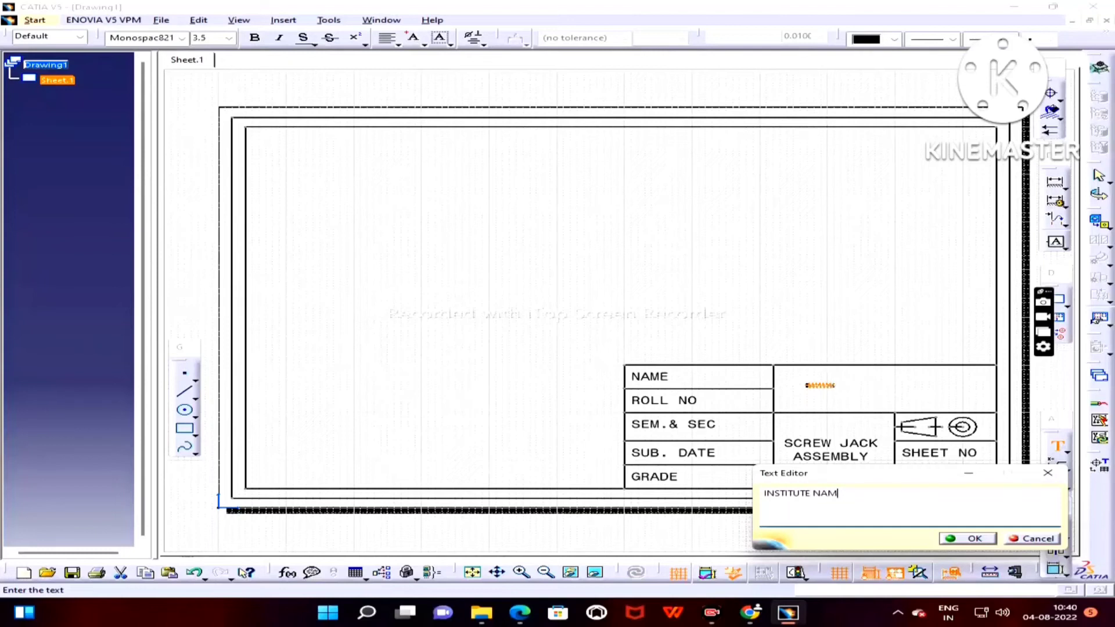
text(E DE)
text(P)
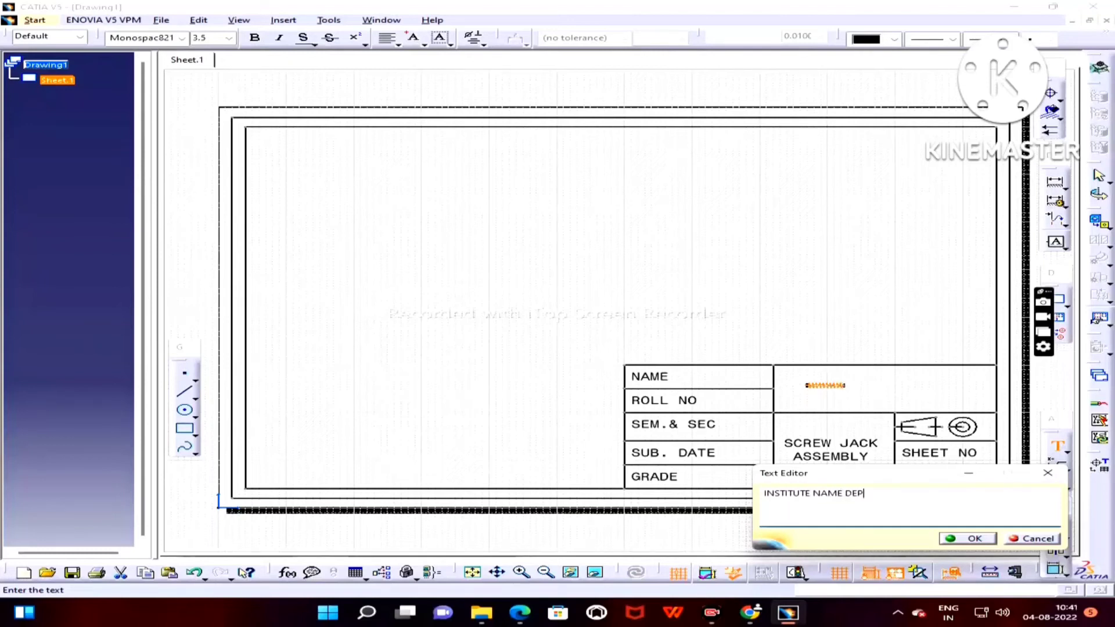
text(ARTMENT NAME)
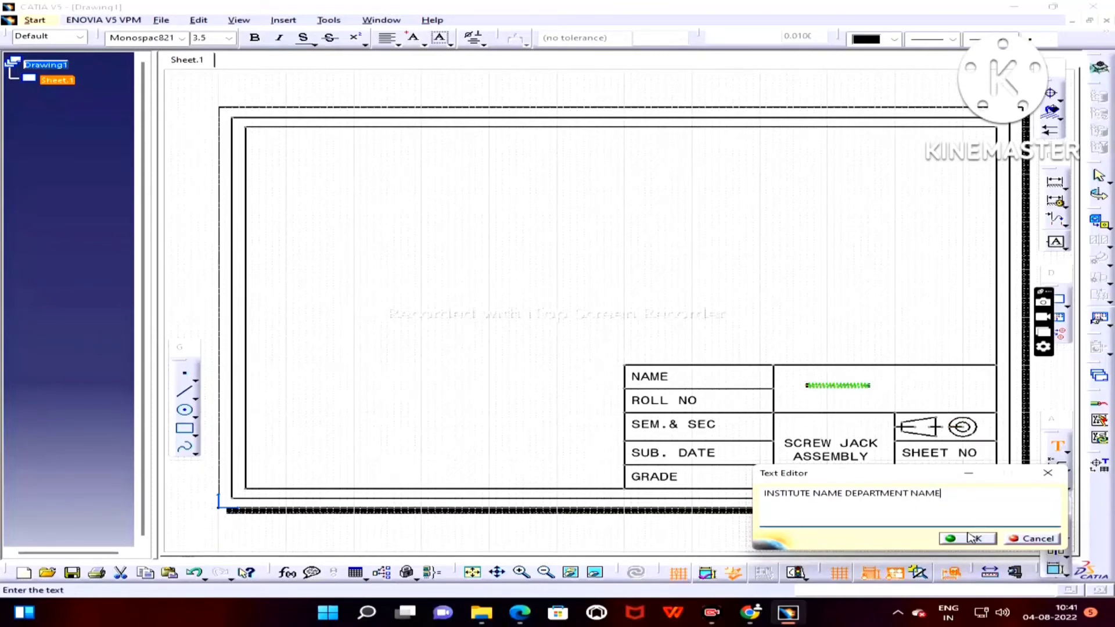
click(974, 538)
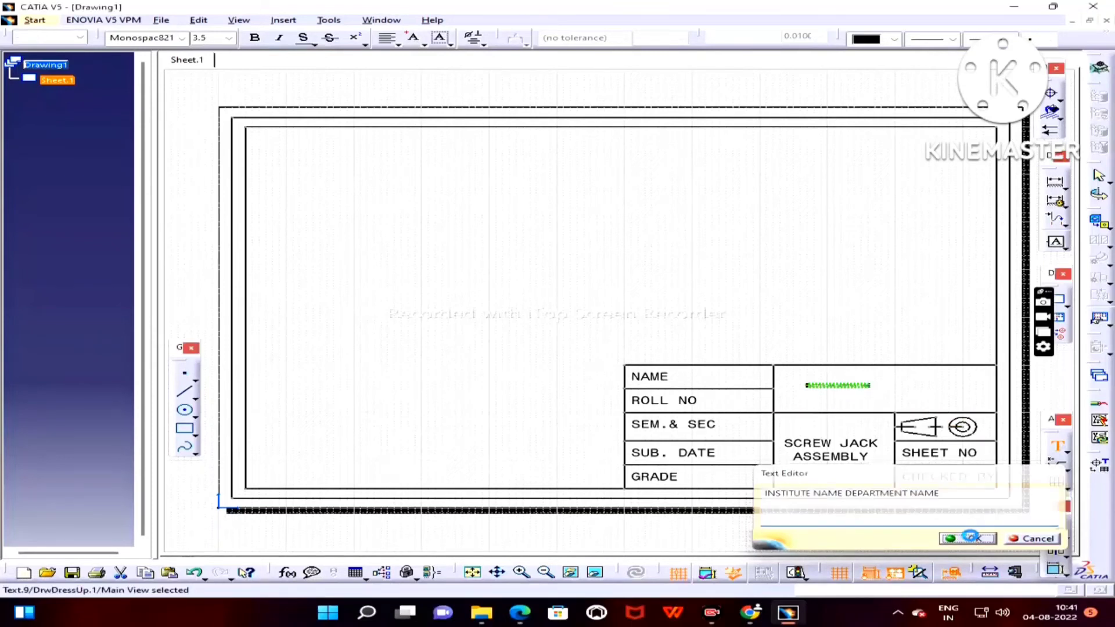
click(229, 38)
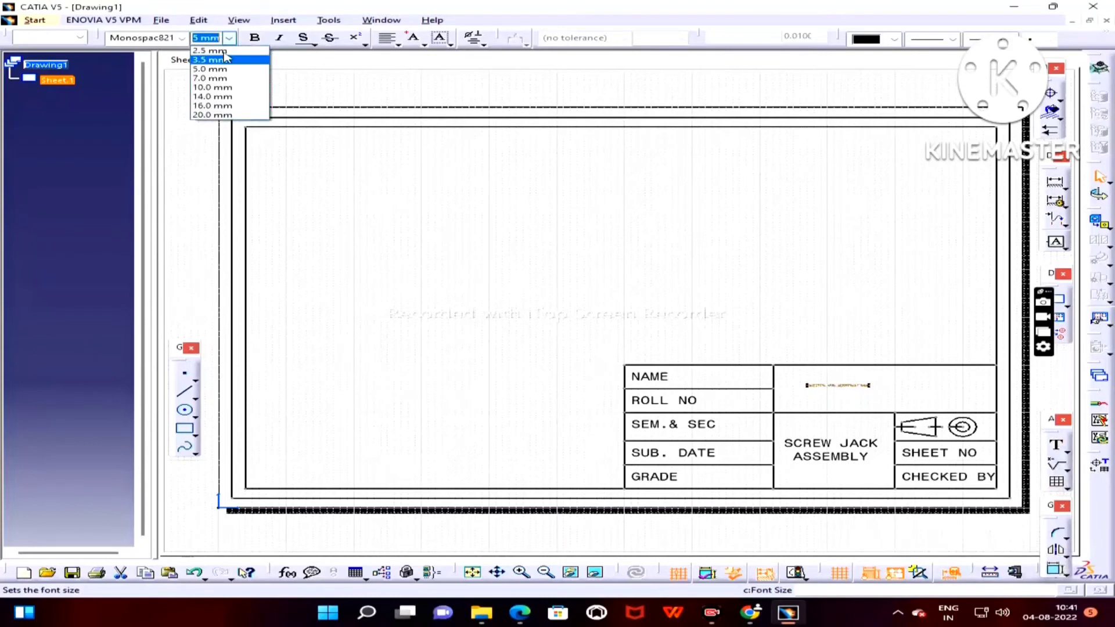
click(210, 106)
drag(878, 388, 851, 383)
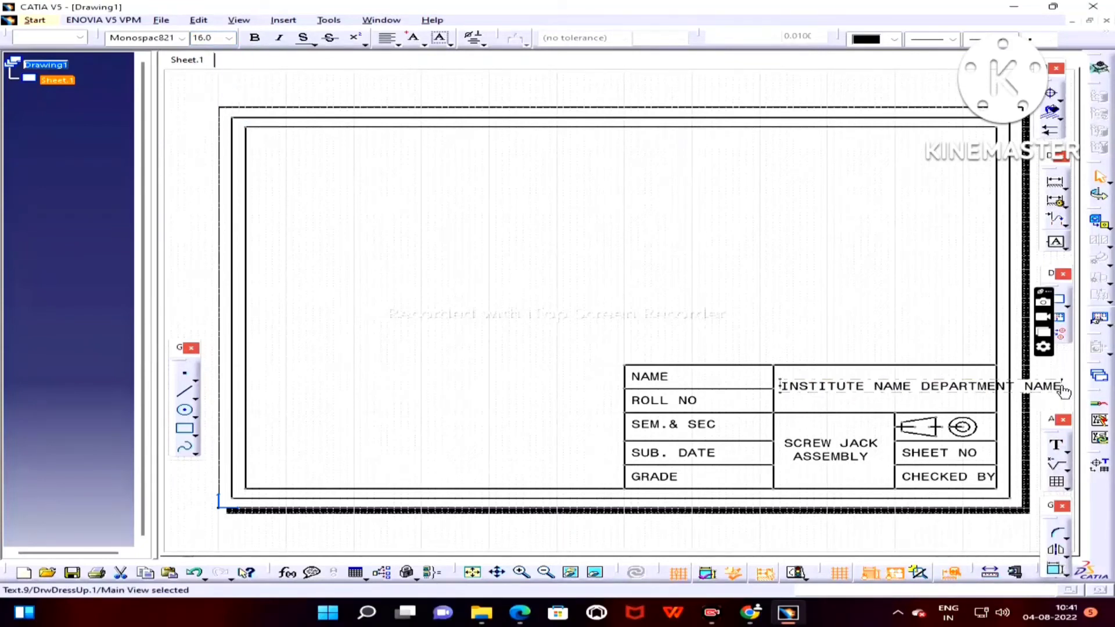
Wrap the name text onto two lines and centre-justify it
click(1056, 387)
drag(982, 388, 987, 388)
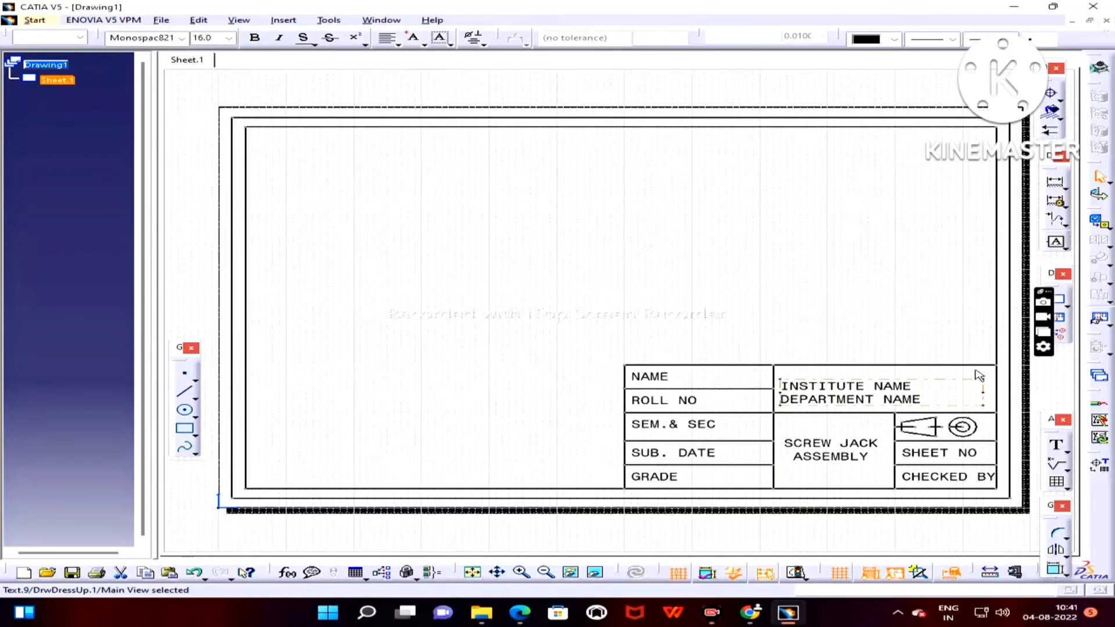
click(396, 45)
click(399, 46)
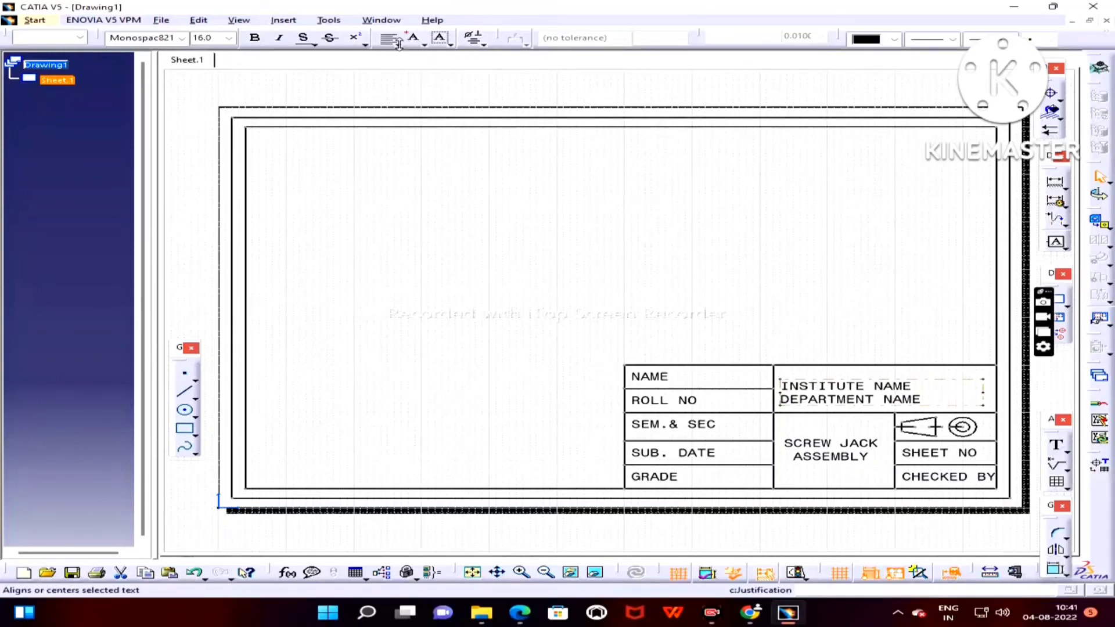
click(411, 75)
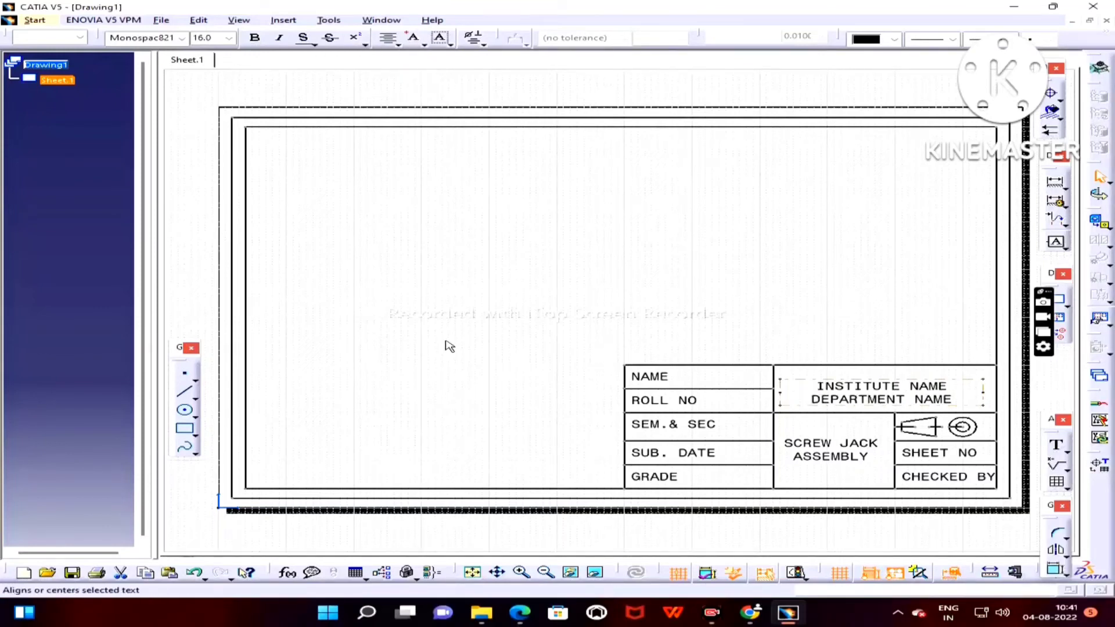
mouse_move(710, 612)
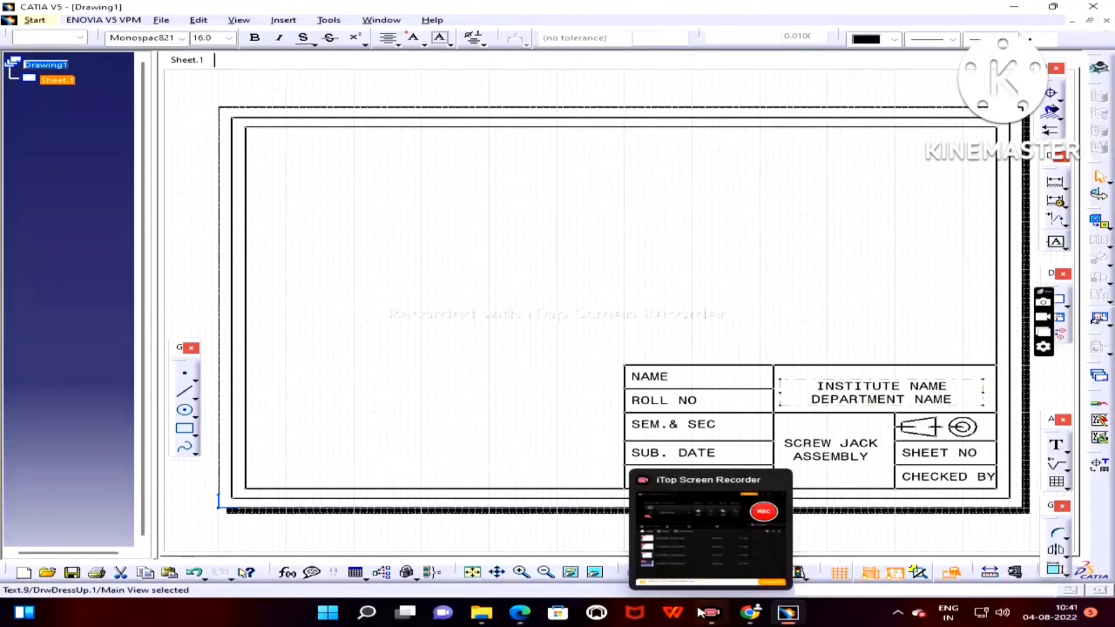
click(520, 612)
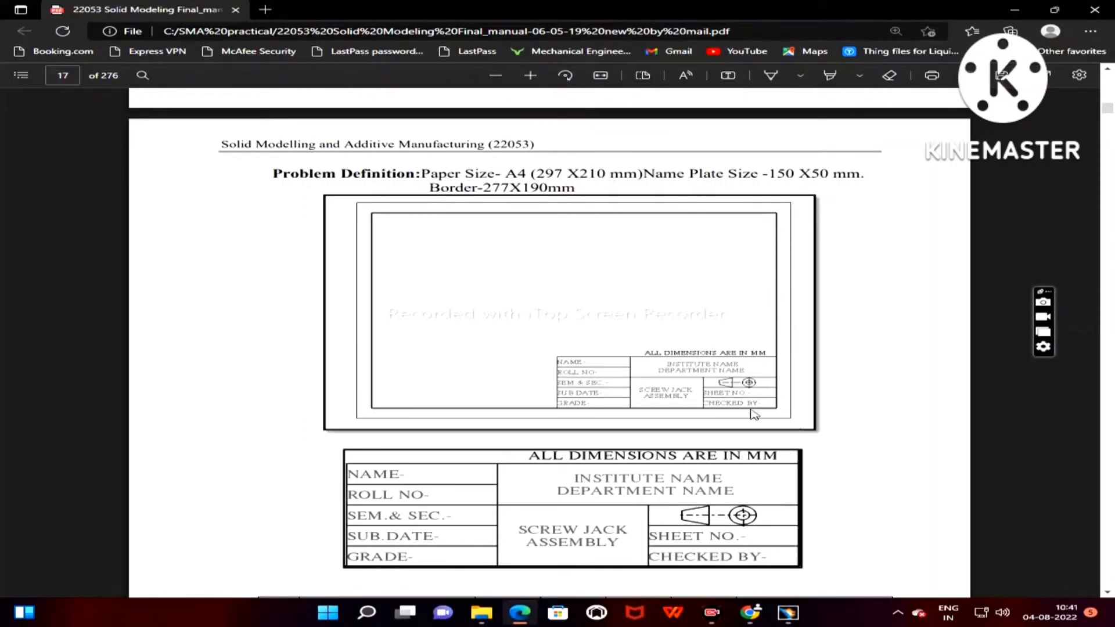
Type ALL DIMENSIONS ARE IN MM above the title block, size it 16.0 and shift it left
click(788, 613)
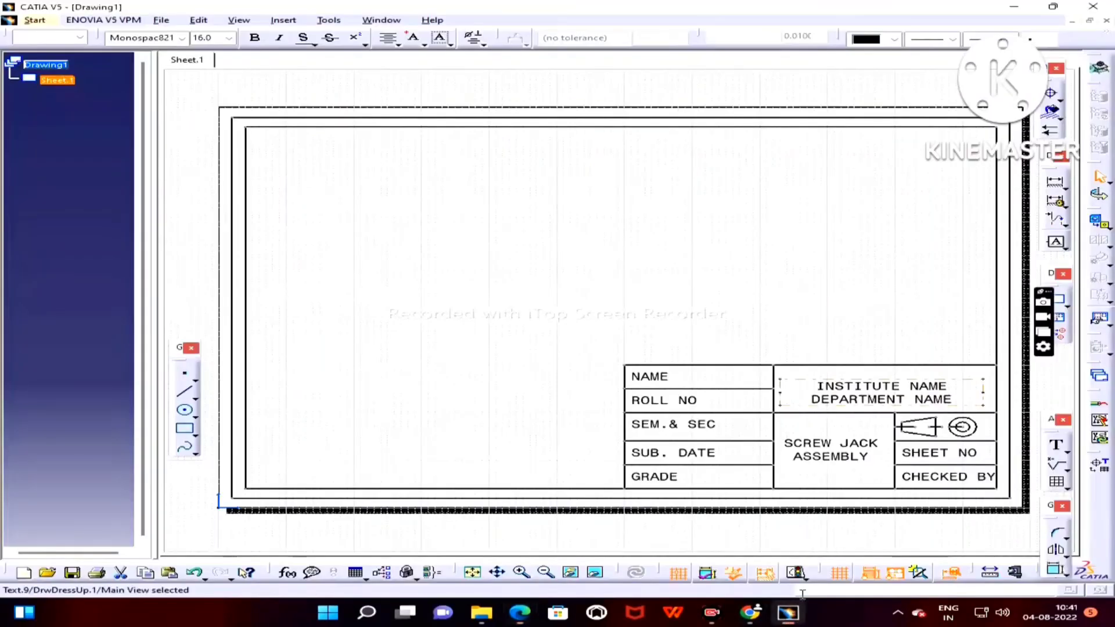
click(1056, 446)
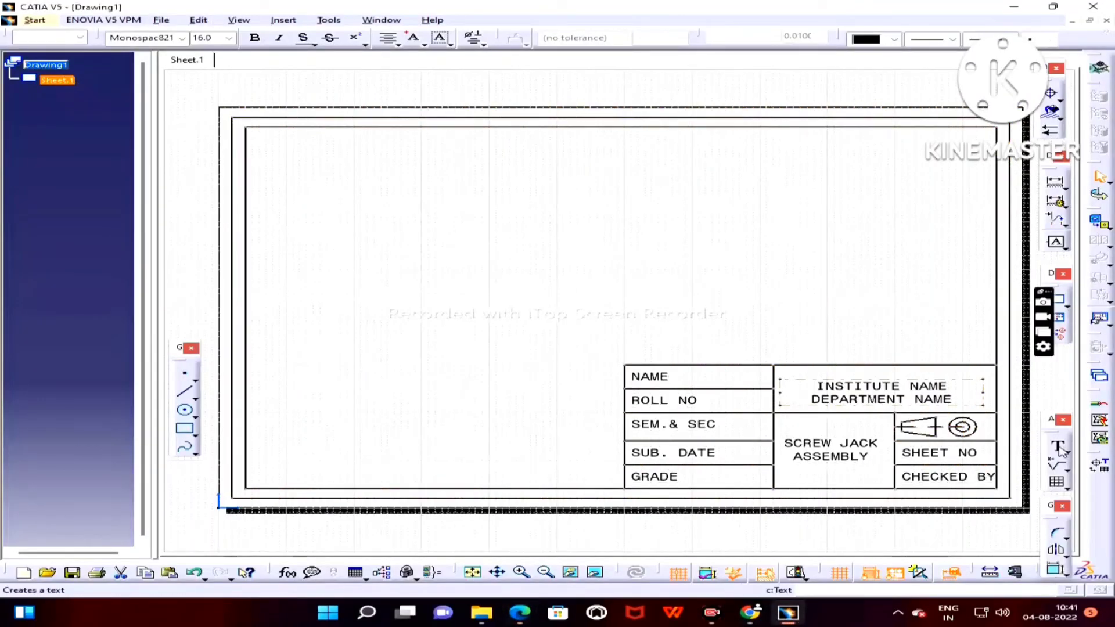
click(788, 347)
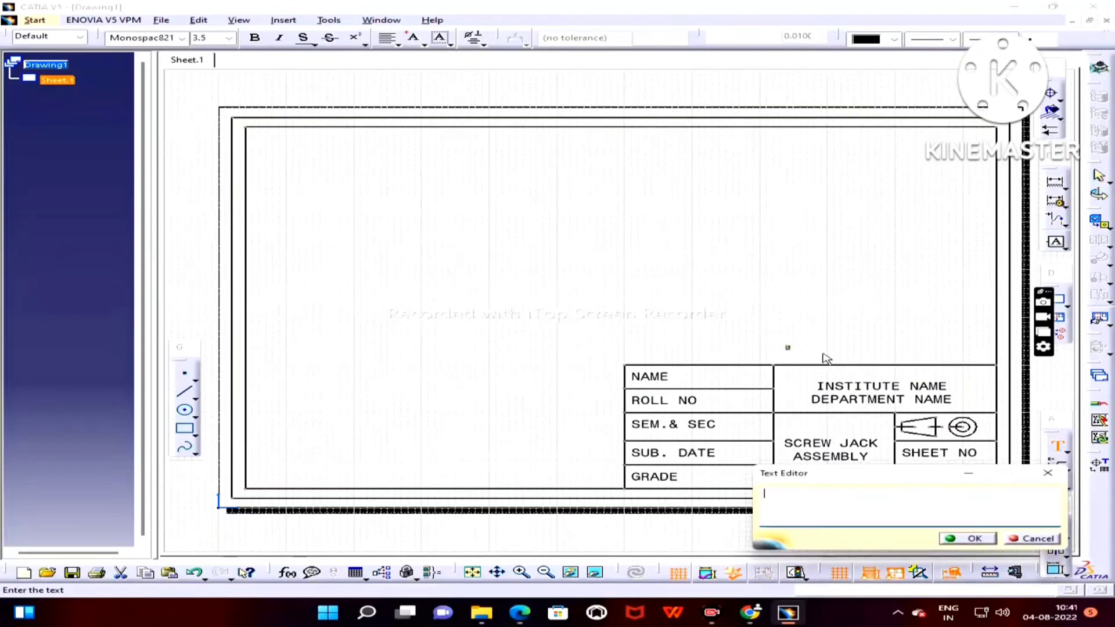
text(ALL DIMENSIONS ARE IN)
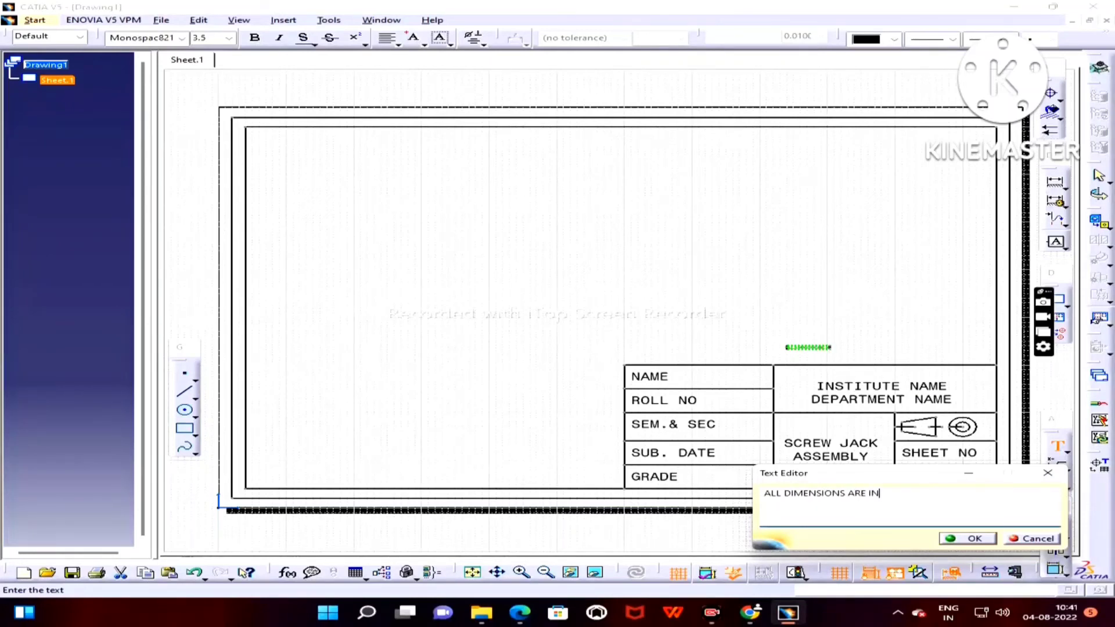
text( MM)
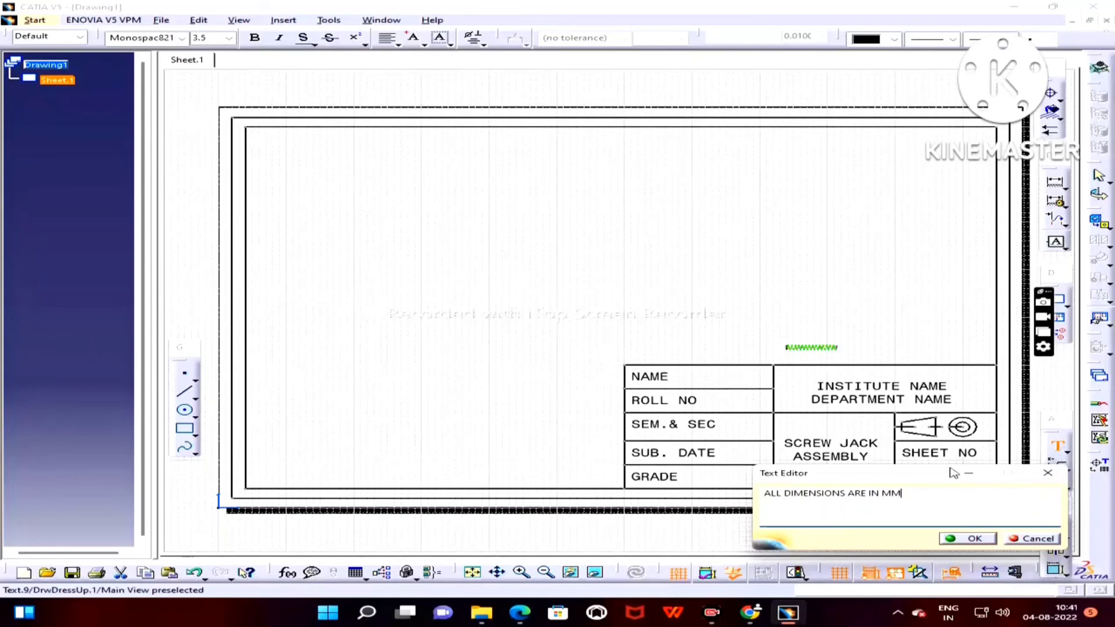
click(971, 538)
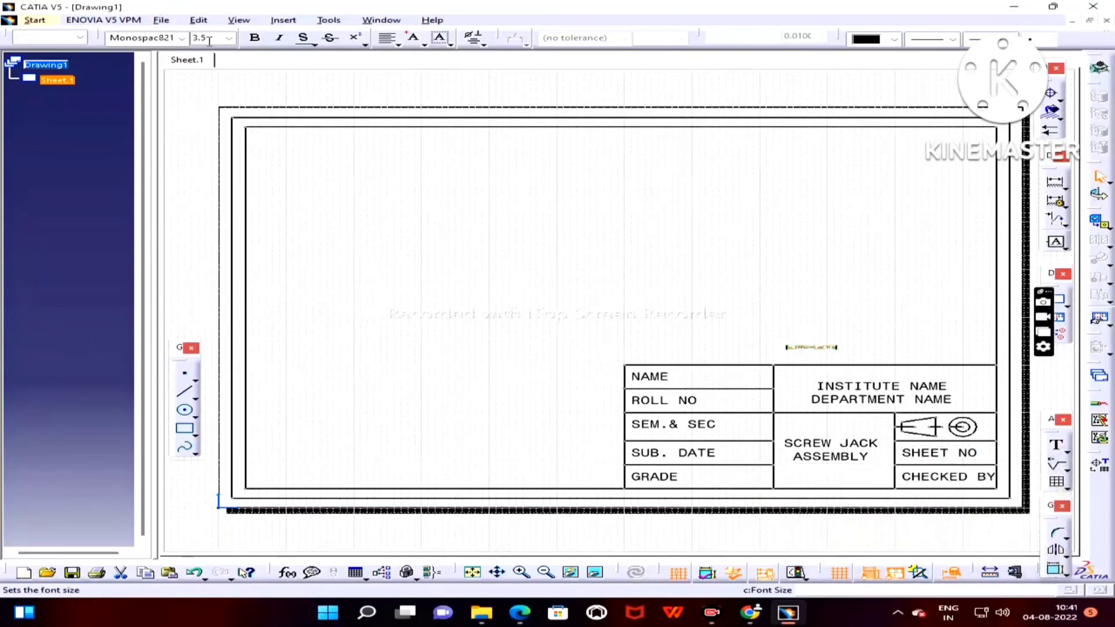
click(229, 38)
click(227, 106)
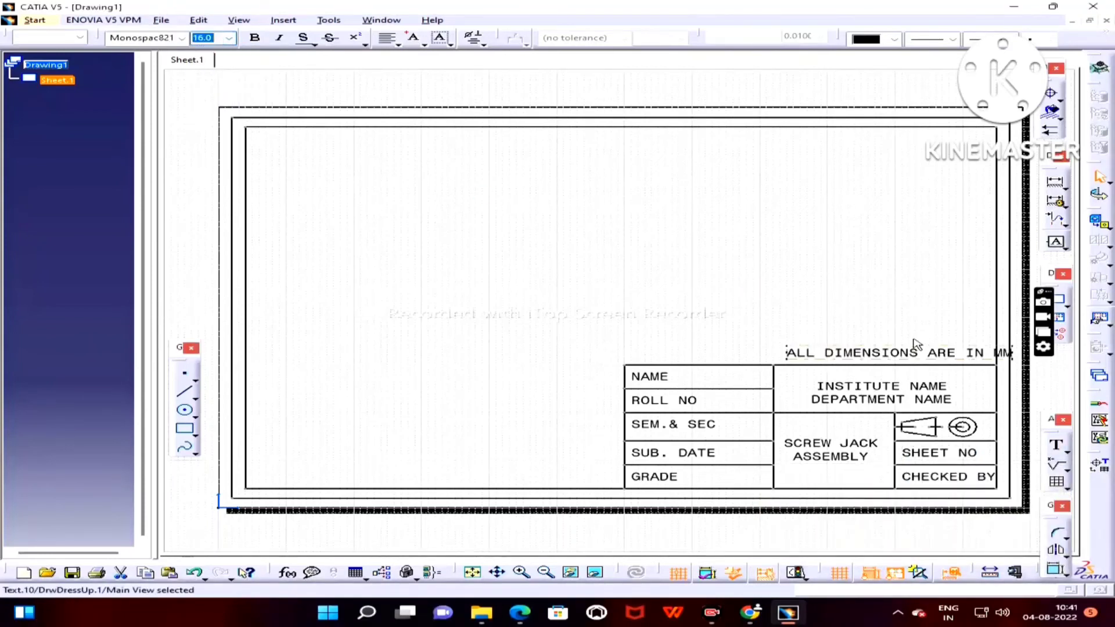
drag(866, 346, 791, 347)
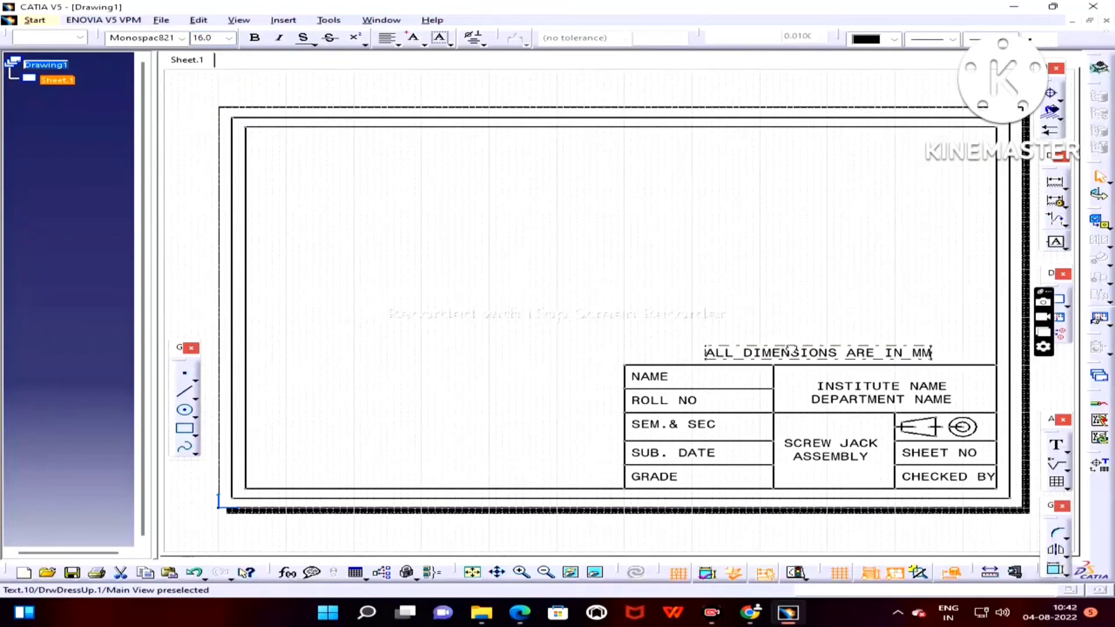
click(771, 314)
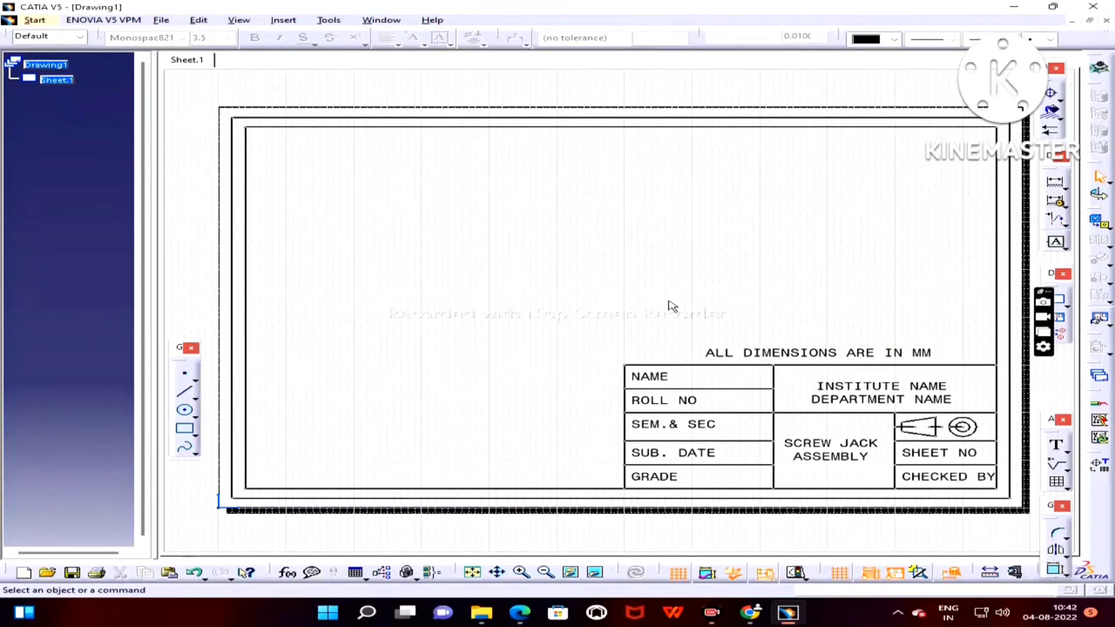
Start Save As into the SMA practical folder on Windows (C:) and select the file name
click(158, 21)
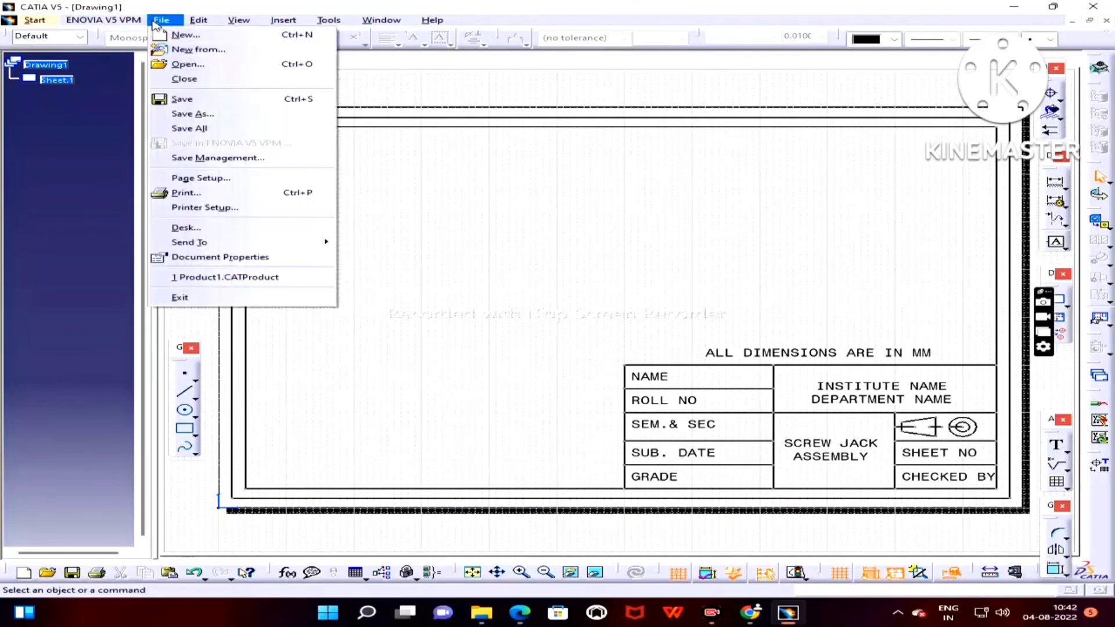
click(189, 114)
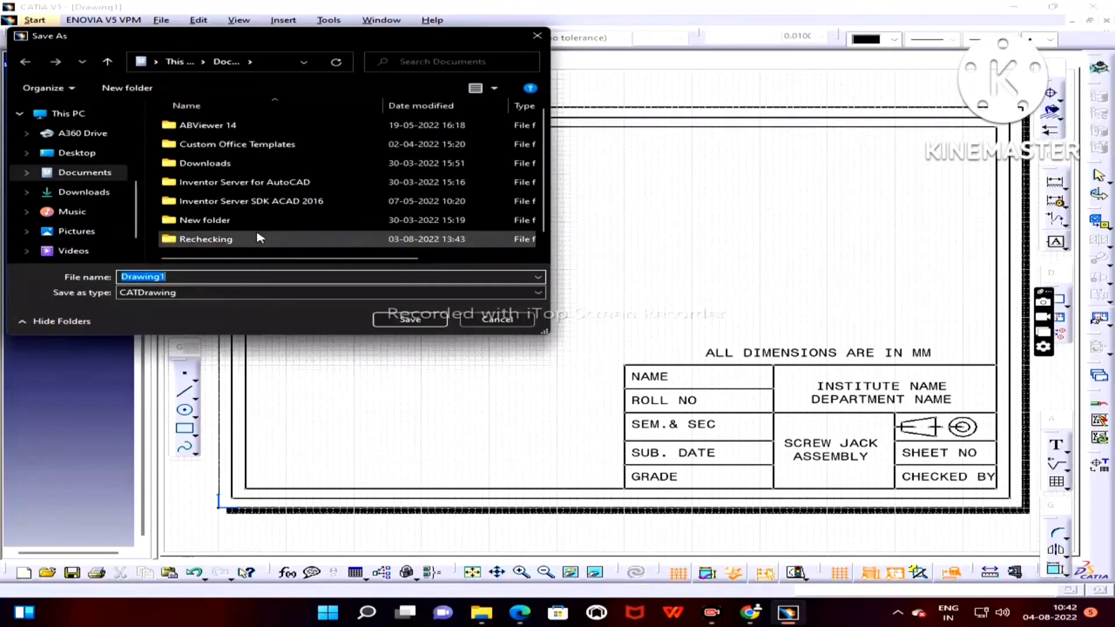
scroll(258, 232, down, 1)
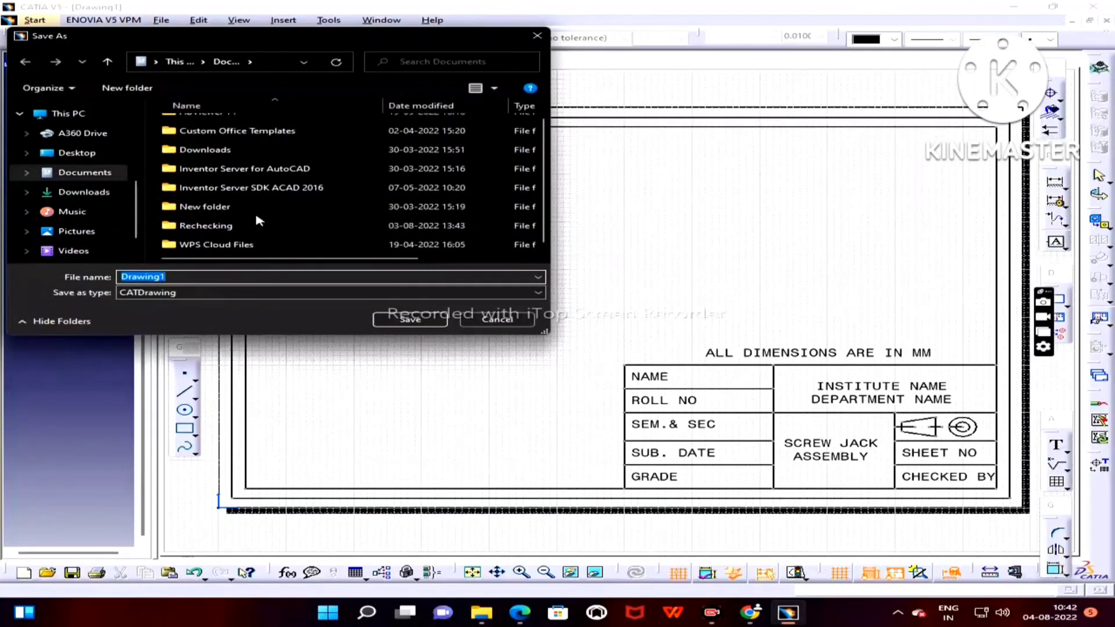
scroll(105, 233, down, 1)
click(106, 228)
scroll(262, 192, down, 1)
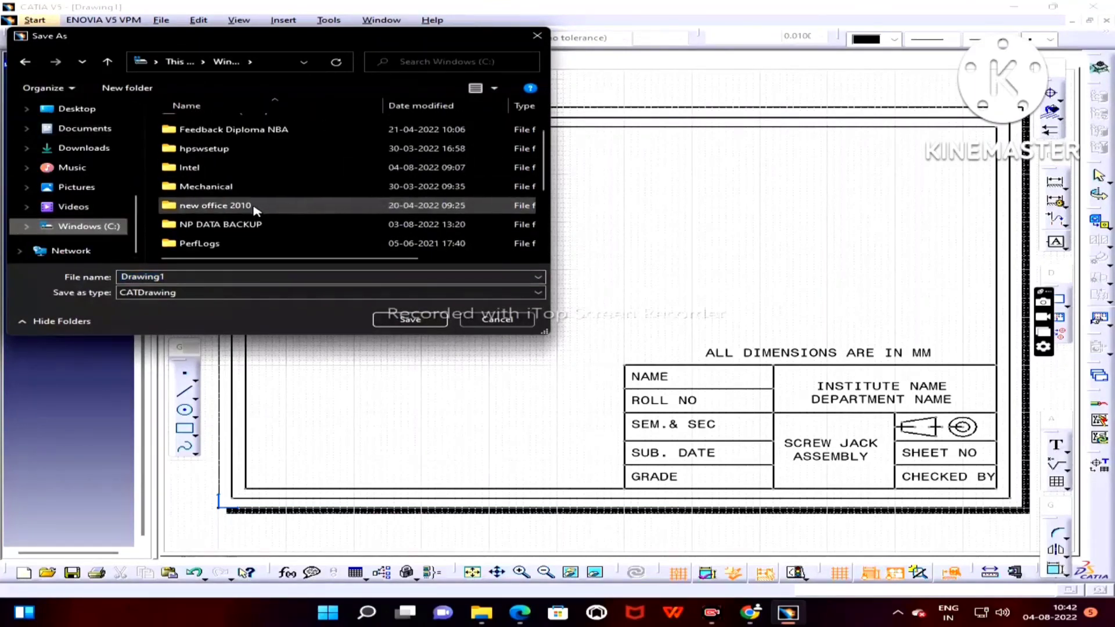
scroll(261, 192, down, 2)
click(215, 192)
double_click(215, 191)
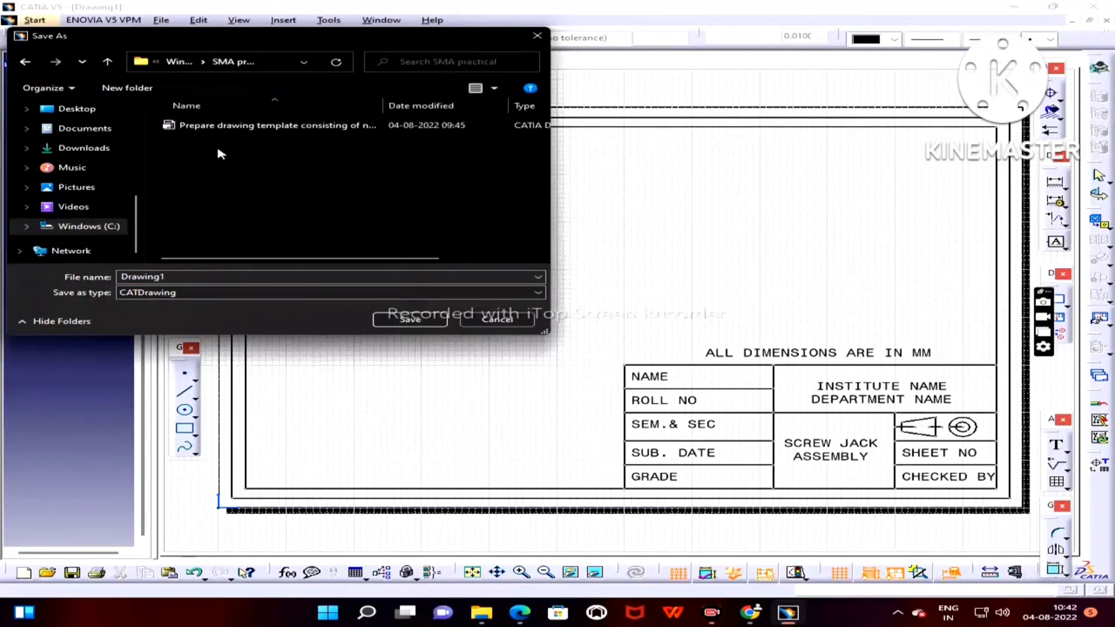
double_click(168, 278)
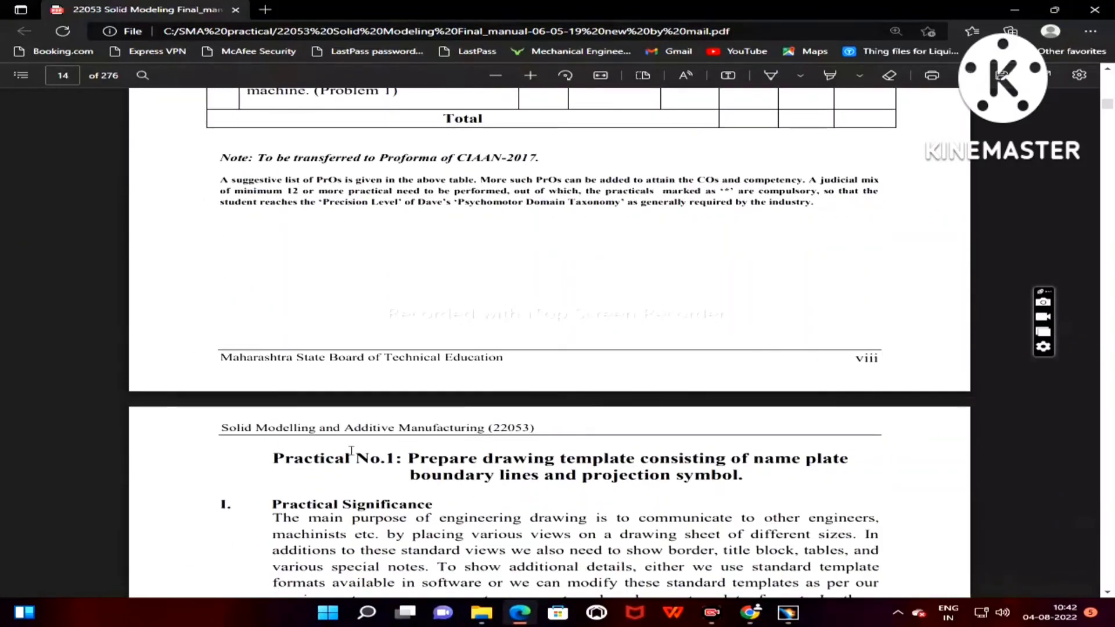
Copy the Practical No.1 title from the PDF manual and go back to CATIA's Save As dialog
drag(272, 459, 747, 477)
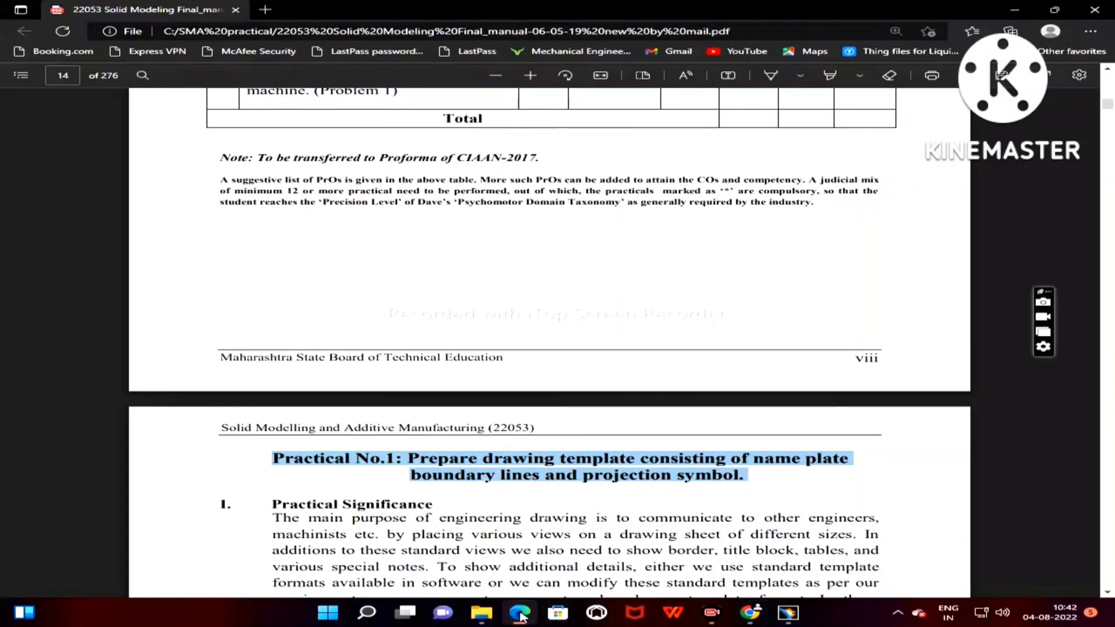
click(796, 615)
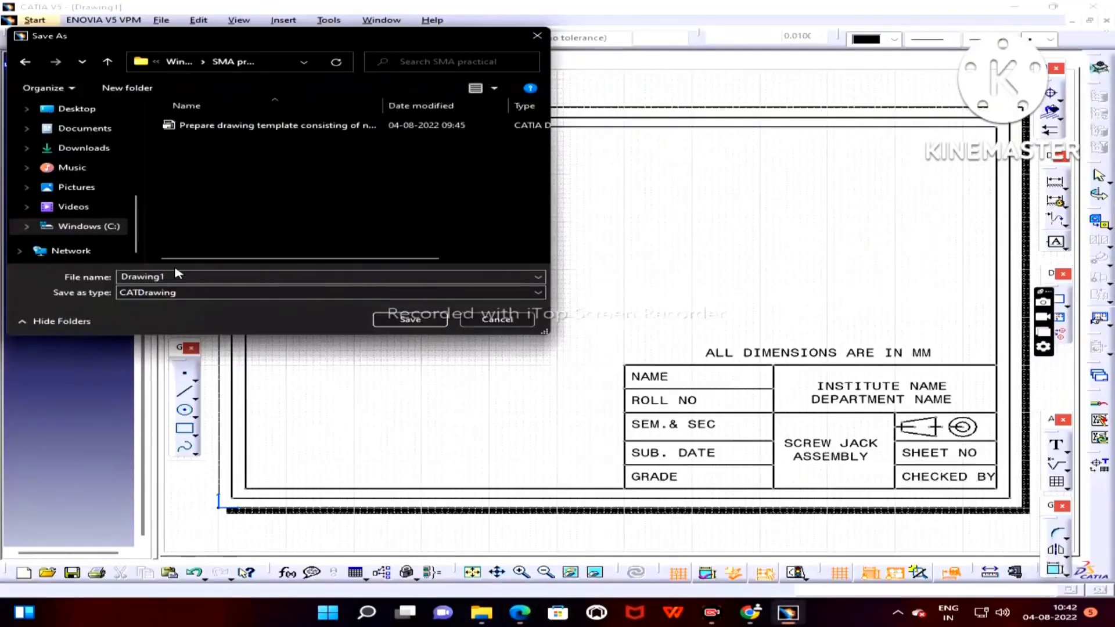
Paste the Practical No.1 title as file name and attempt saving, dismissing the invalid-name warning
click(182, 276)
text(Practical No.1: Prepare drawing template consisting of name plate)
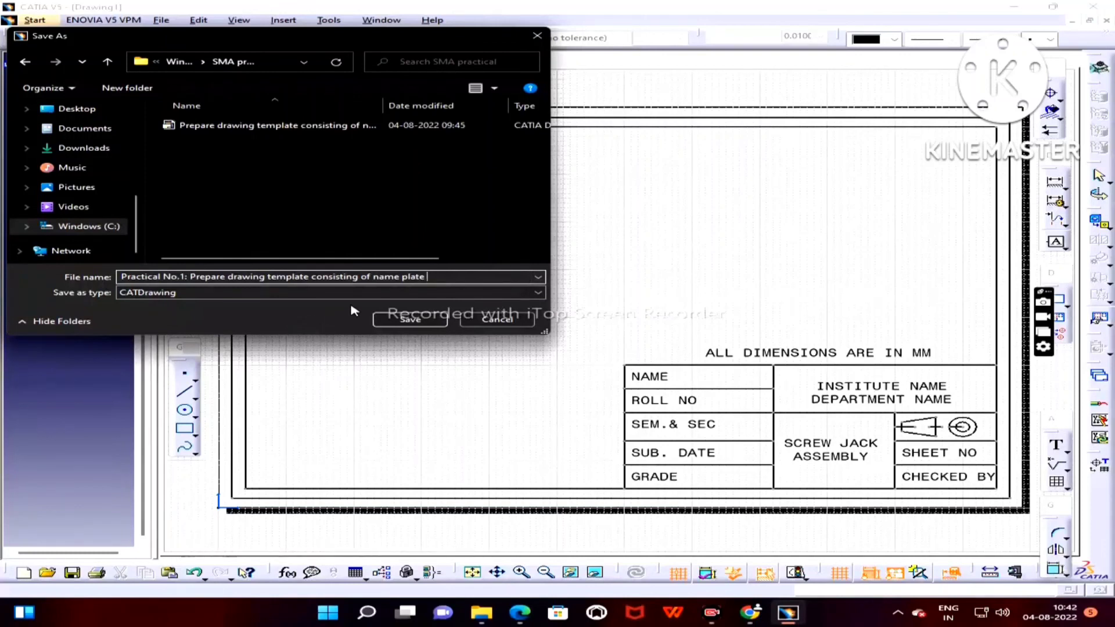
click(424, 317)
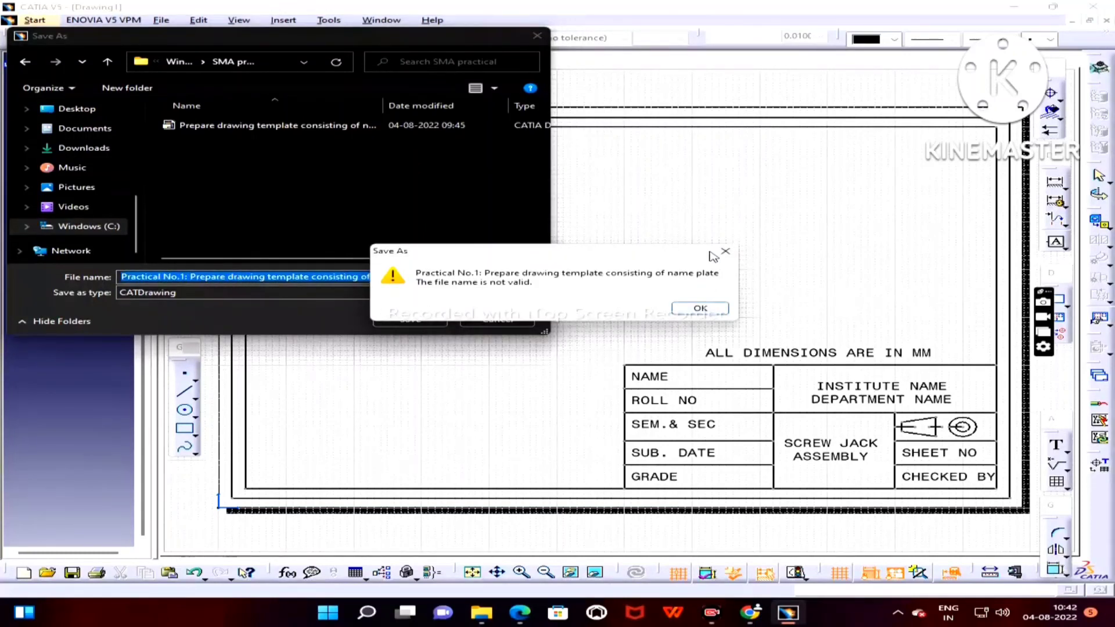
key(Return)
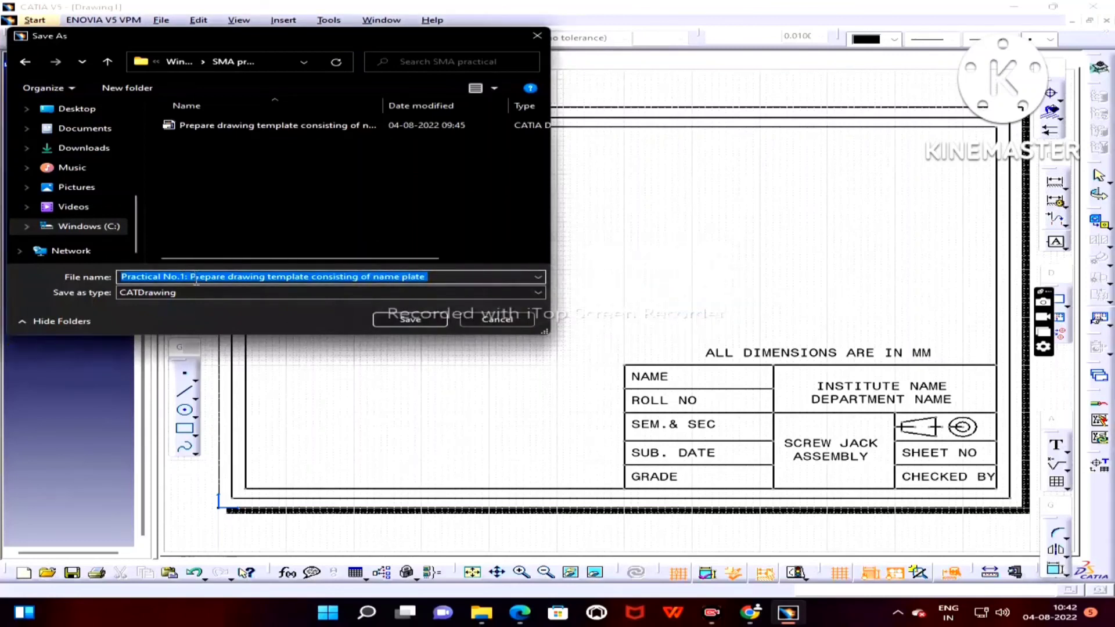
Remove the colon and period, save as 'Practical No 1 Prepare drawing template consisting of name plate', and close CATIA
click(196, 276)
key(BackSpace)
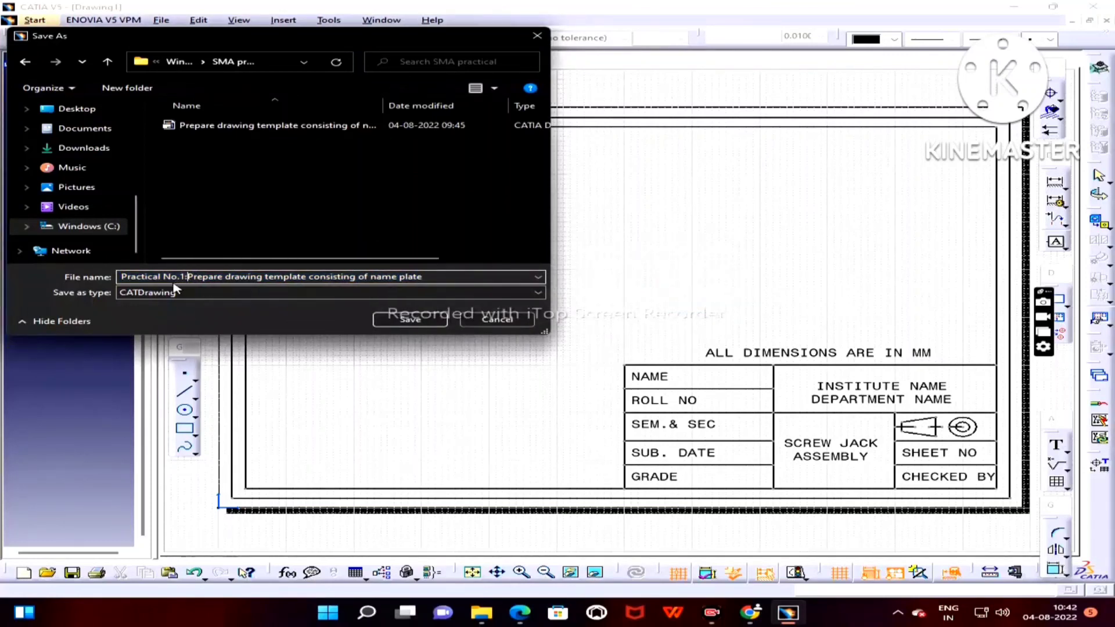
key(BackSpace)
key(Left)
key(Left)
key(BackSpace)
click(409, 319)
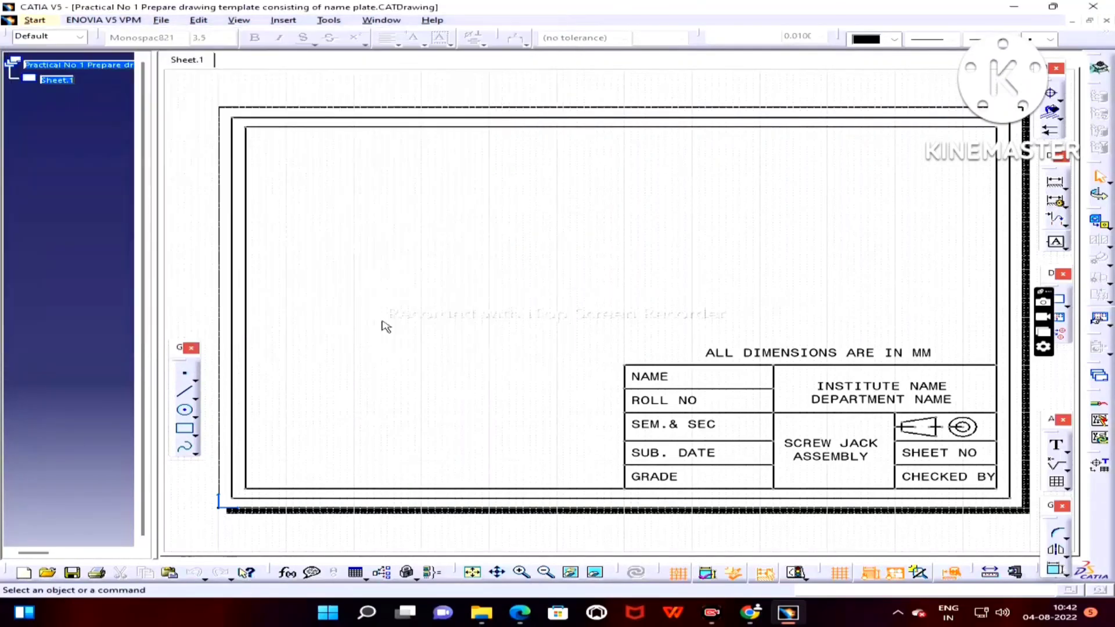
click(1097, 9)
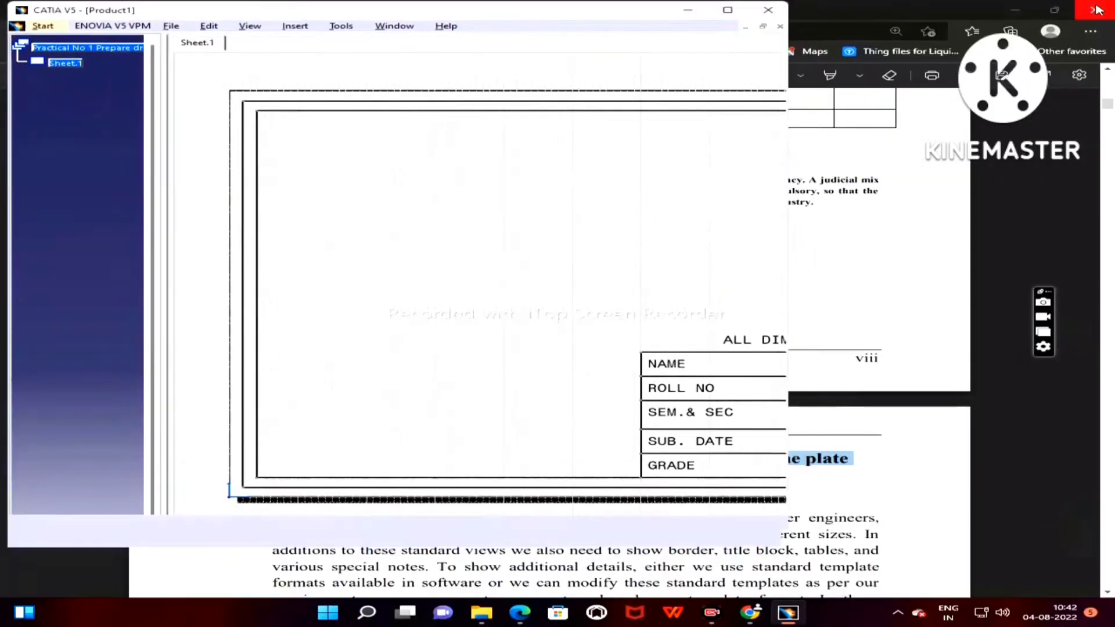